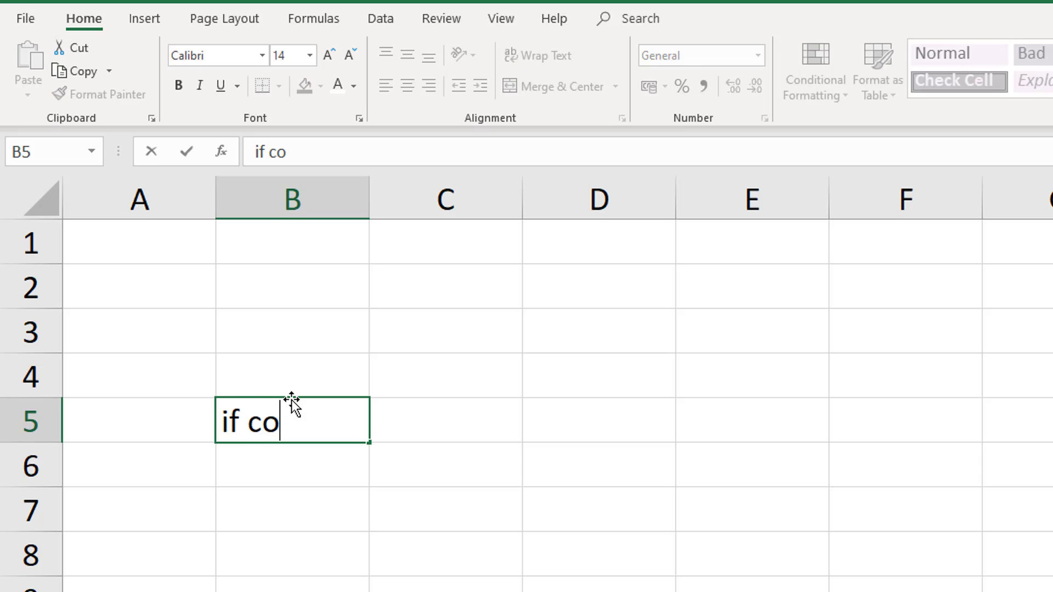
Write the text "if condition is true, then do something" in cell B5 and erase it again
text(e)
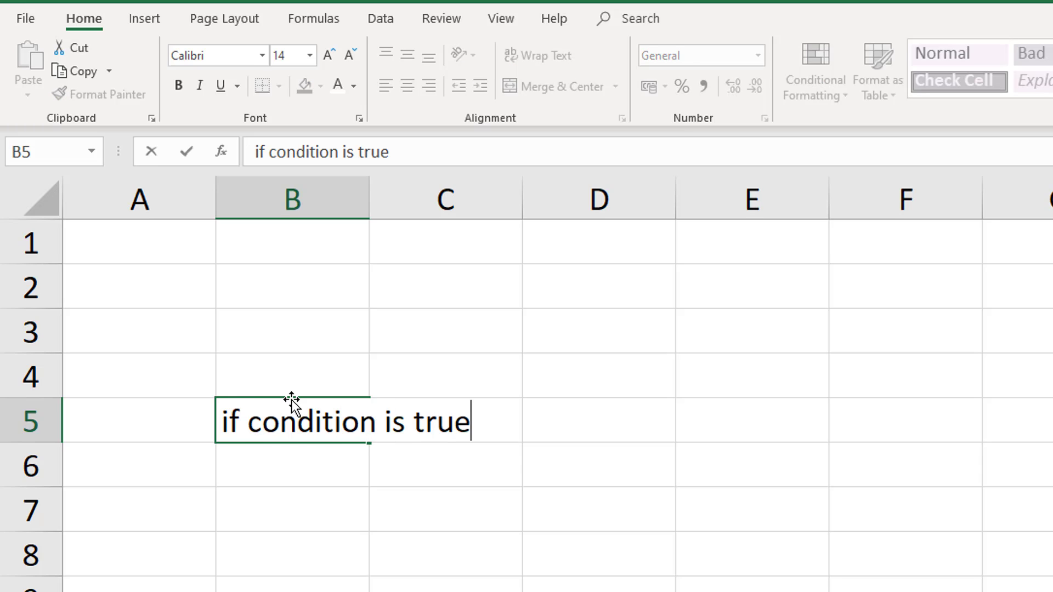
text(, then do something)
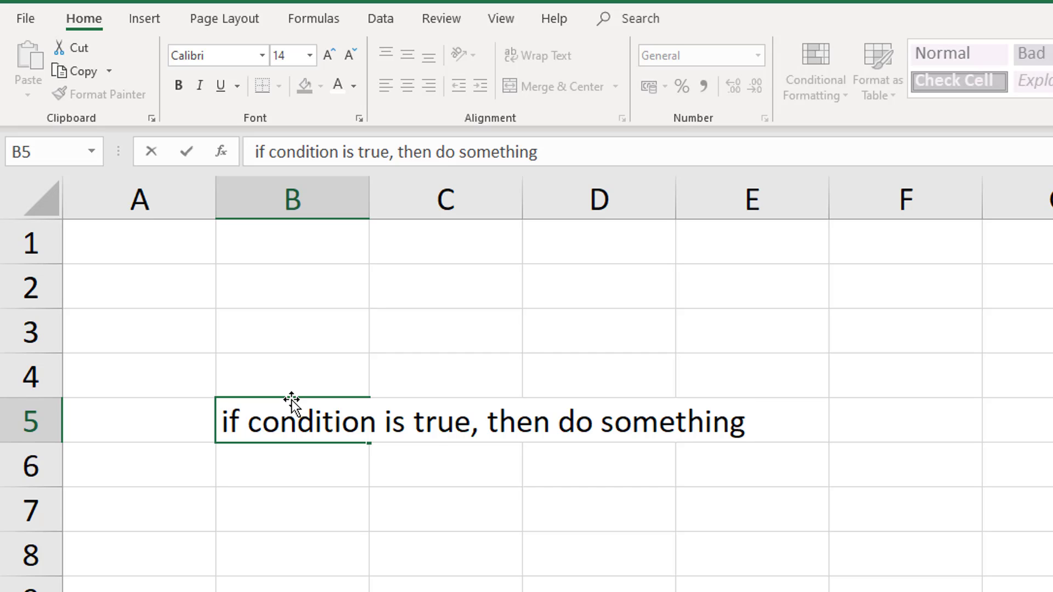
key(BackSpace)
key(BackSpace)
key(BackSpace)
key(BackSpace)
key(BackSpace)
key(BackSpace)
key(BackSpace)
key(BackSpace)
key(BackSpace)
key(BackSpace)
key(BackSpace)
key(BackSpace)
key(BackSpace)
key(BackSpace)
key(BackSpace)
key(BackSpace)
key(BackSpace)
key(BackSpace)
key(BackSpace)
key(BackSpace)
key(BackSpace)
key(BackSpace)
key(BackSpace)
key(BackSpace)
key(BackSpace)
key(BackSpace)
key(BackSpace)
key(BackSpace)
key(BackSpace)
key(BackSpace)
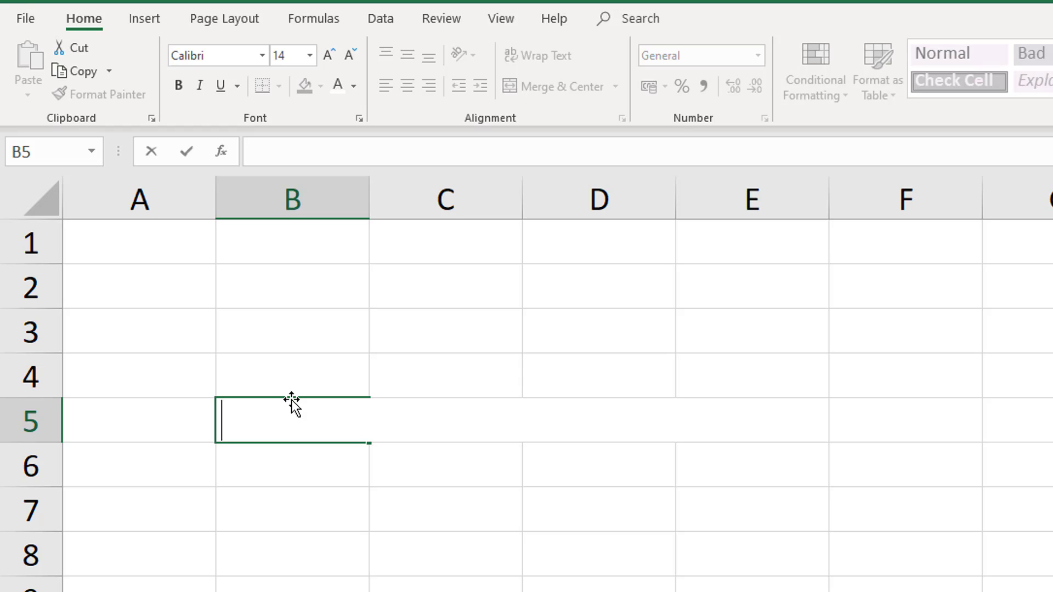
Enter the addition formula =5+7 in cell B5
text(=)
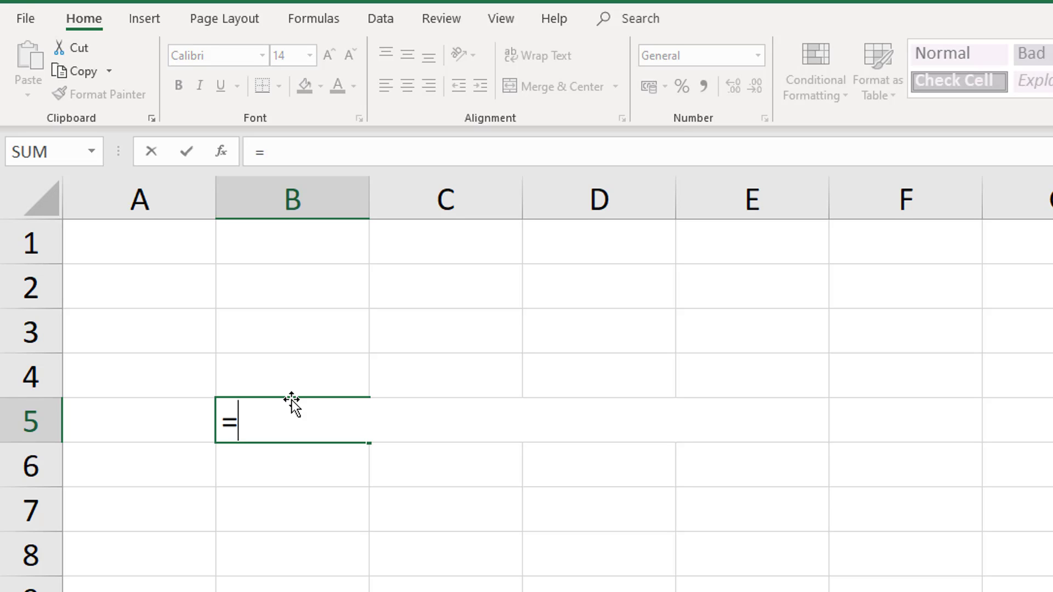
text(5+)
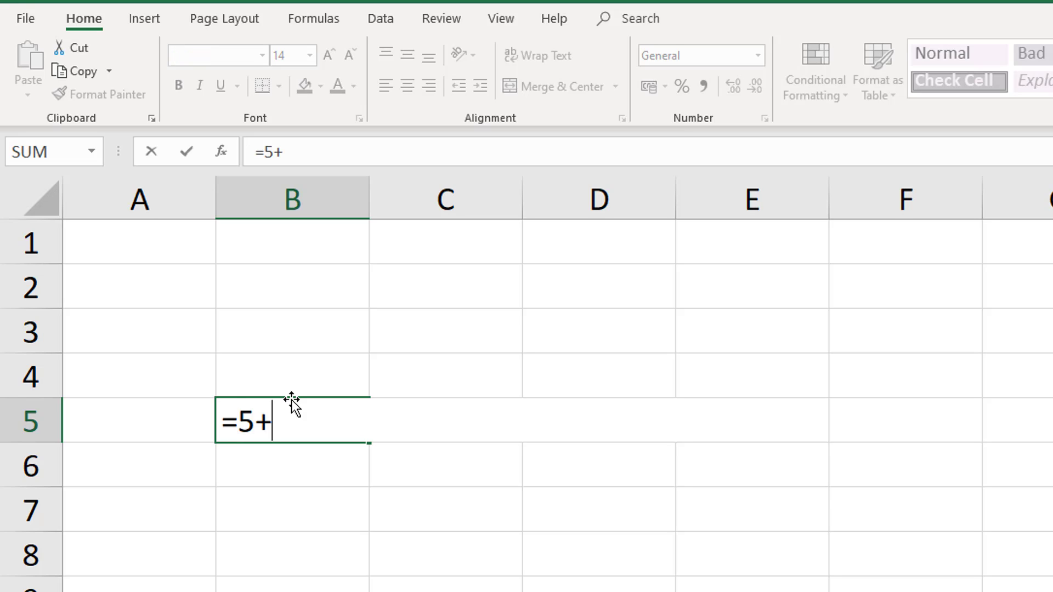
text(7)
key(Return)
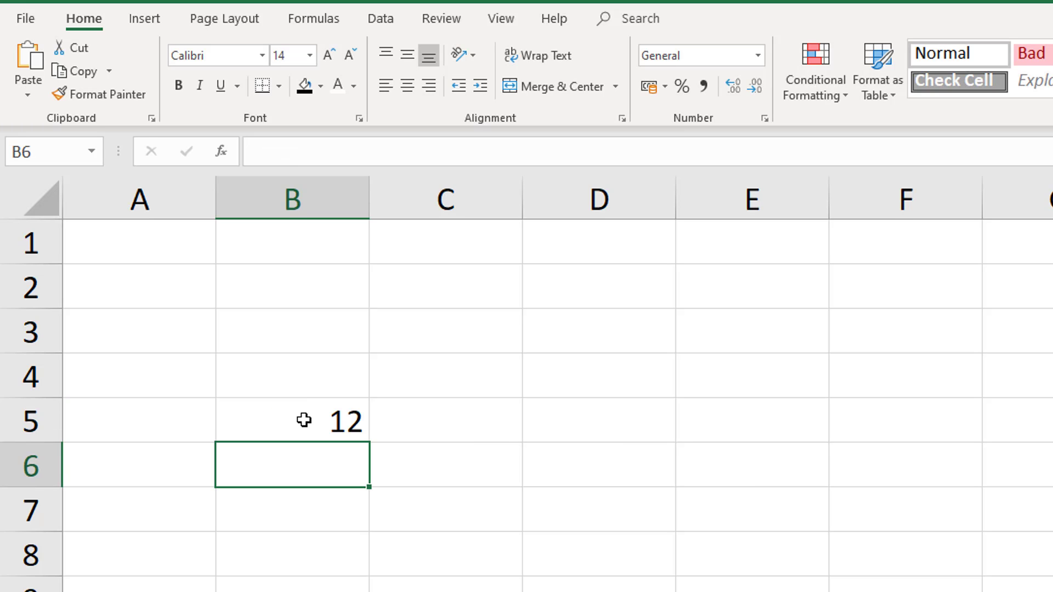
Replace the formula in cell B5 with the comparison =65 < 75, and clear the cell once its result is checked
click(305, 420)
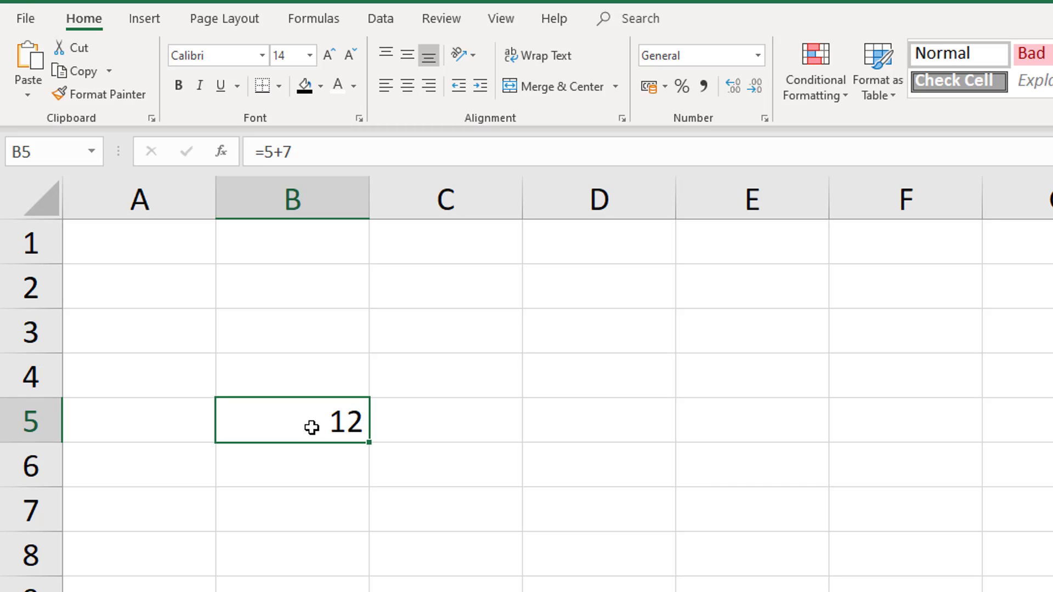
text(=)
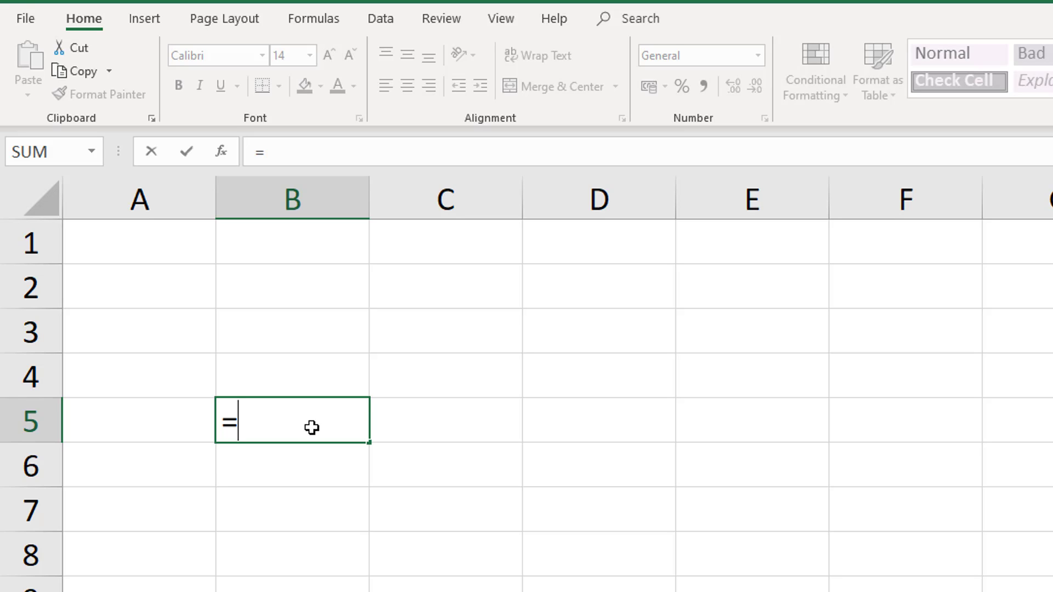
text(65 <)
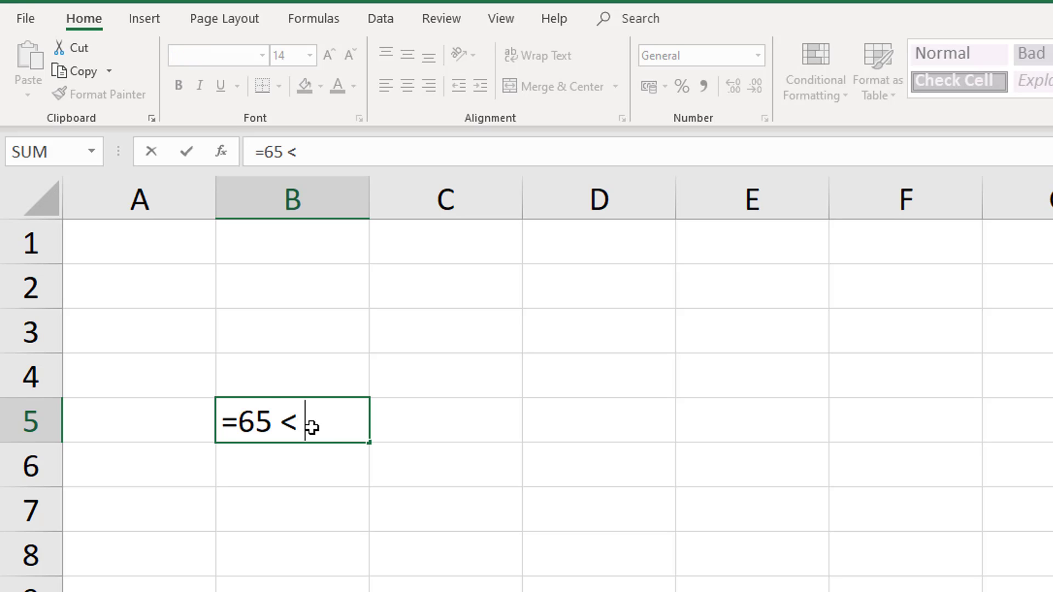
text( 75)
key(Return)
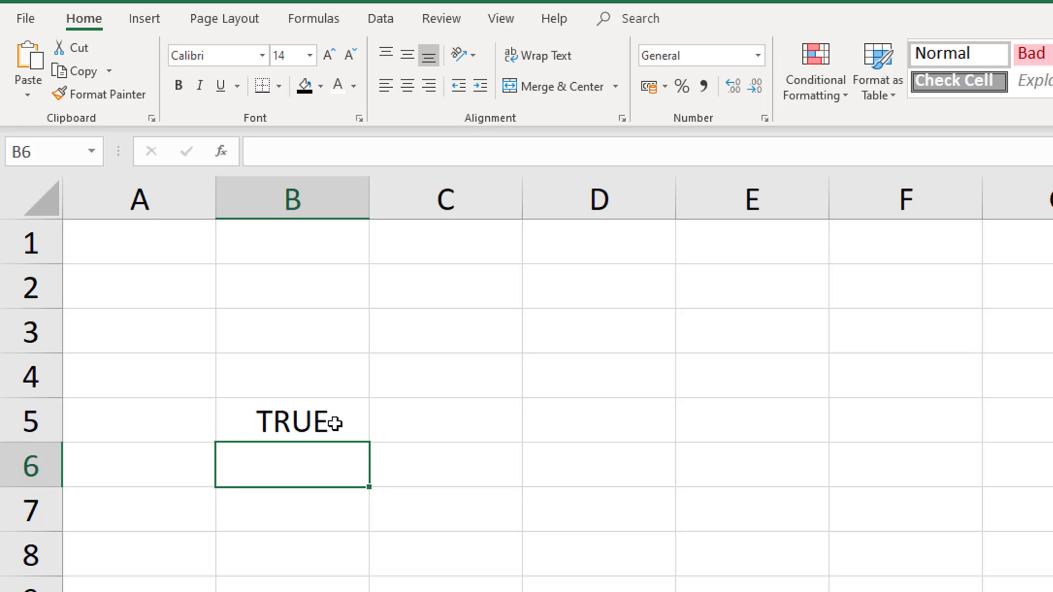
click(335, 424)
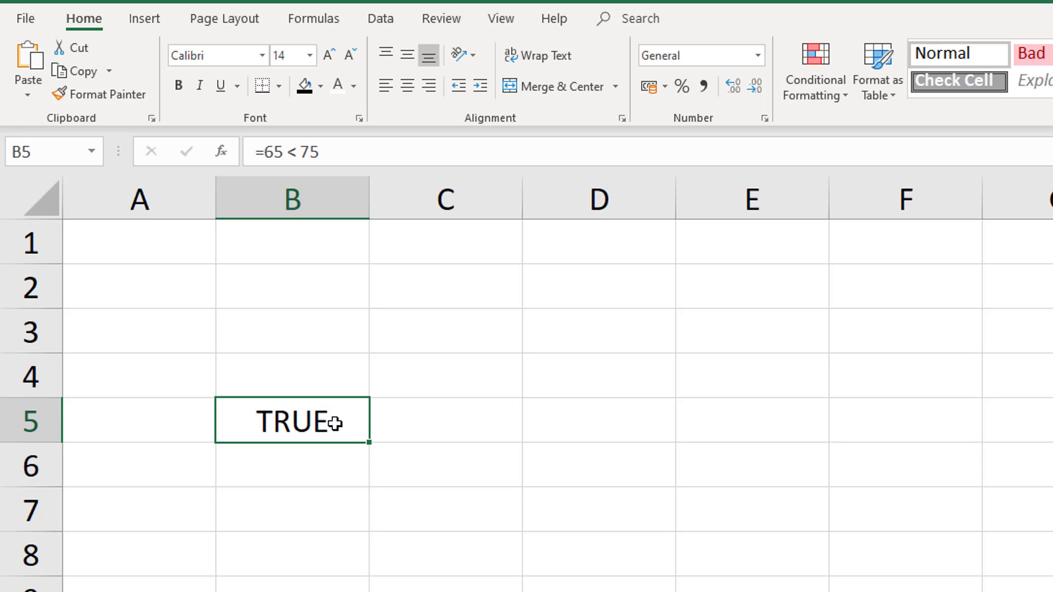
key(Delete)
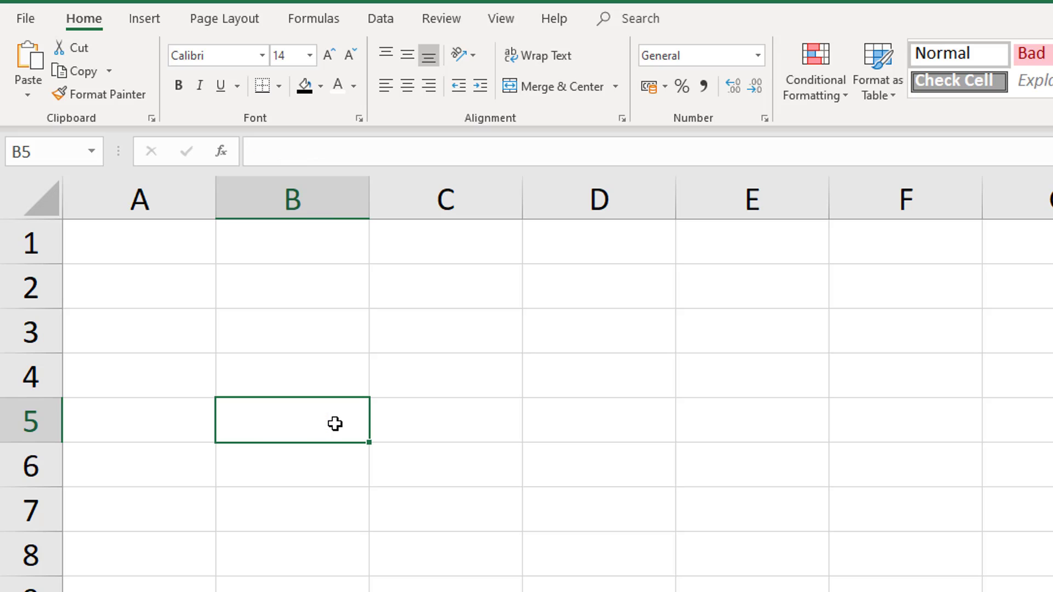
Enter an IF formula in cell B3 that tests 65 < 75 and returns True if met, False if not
click(334, 321)
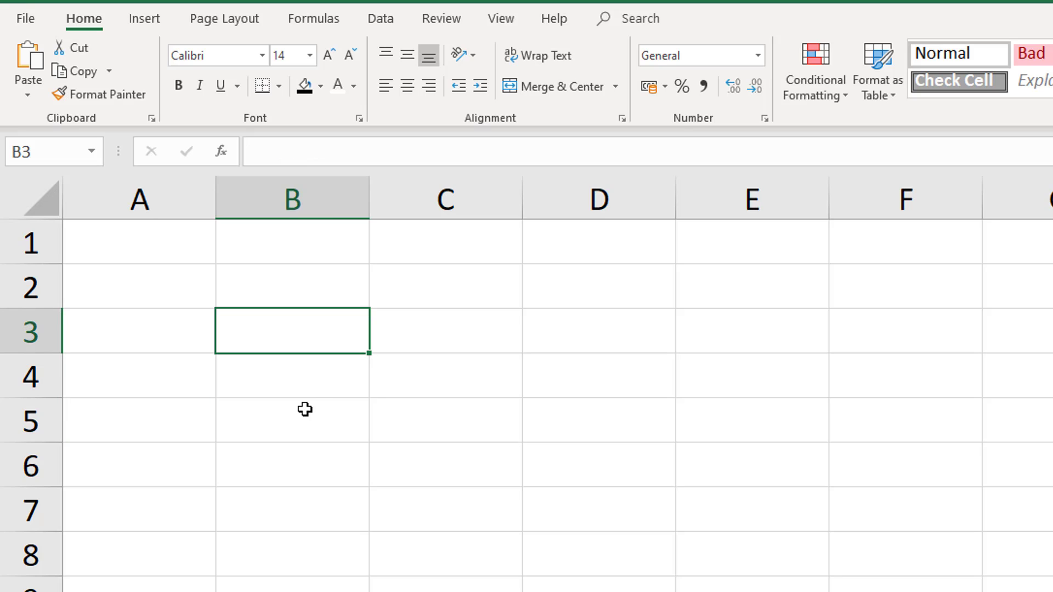
text(=)
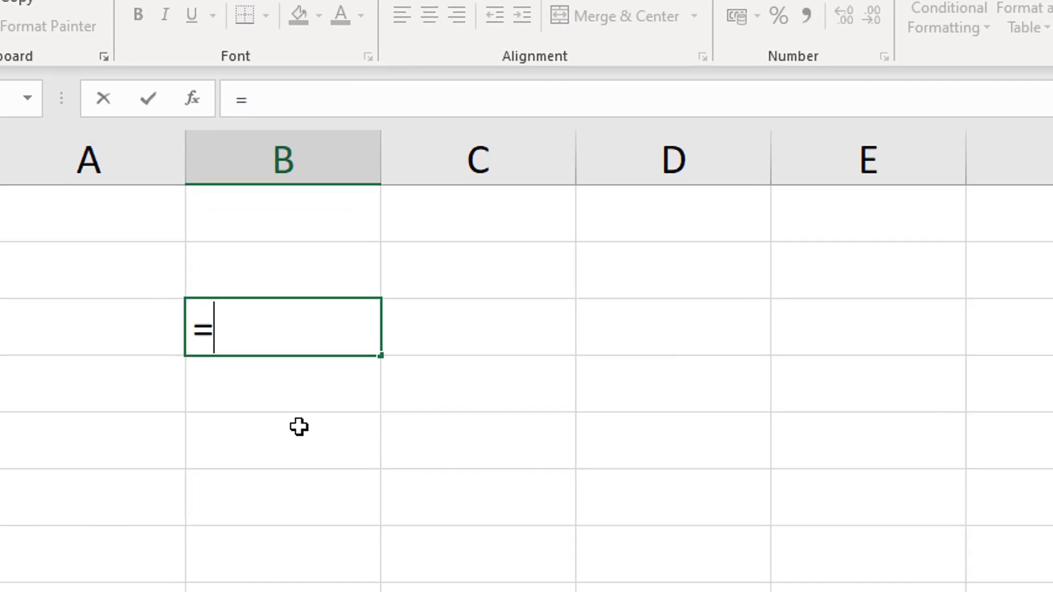
text(if)
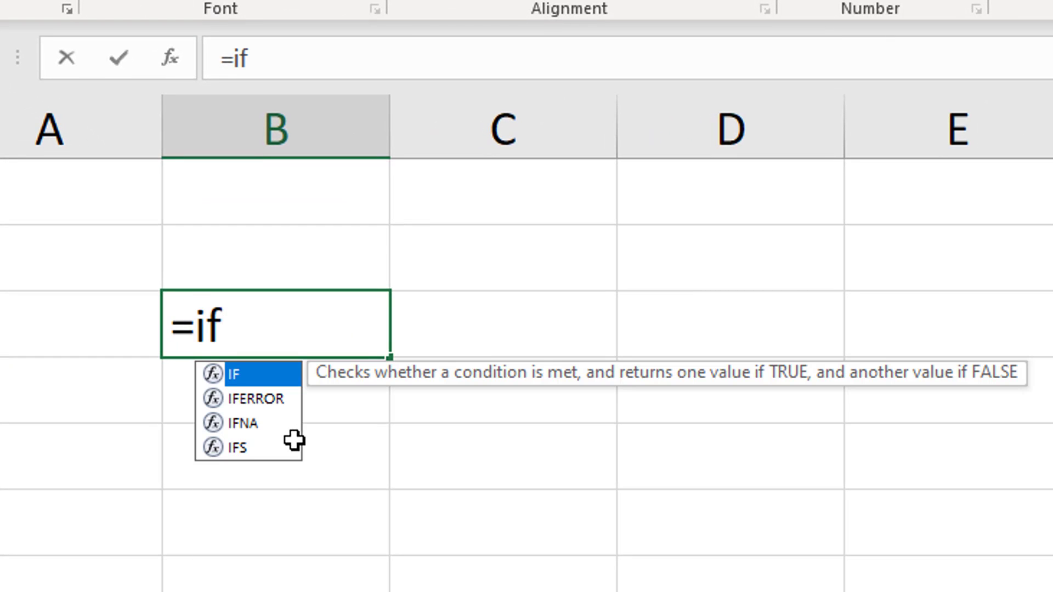
text(()
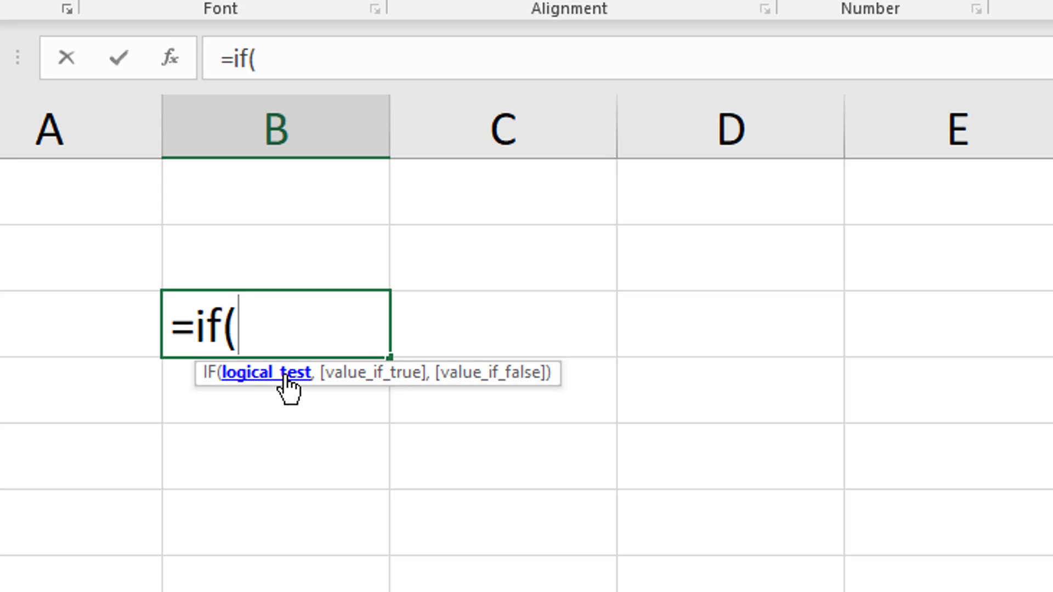
text(65 < 75)
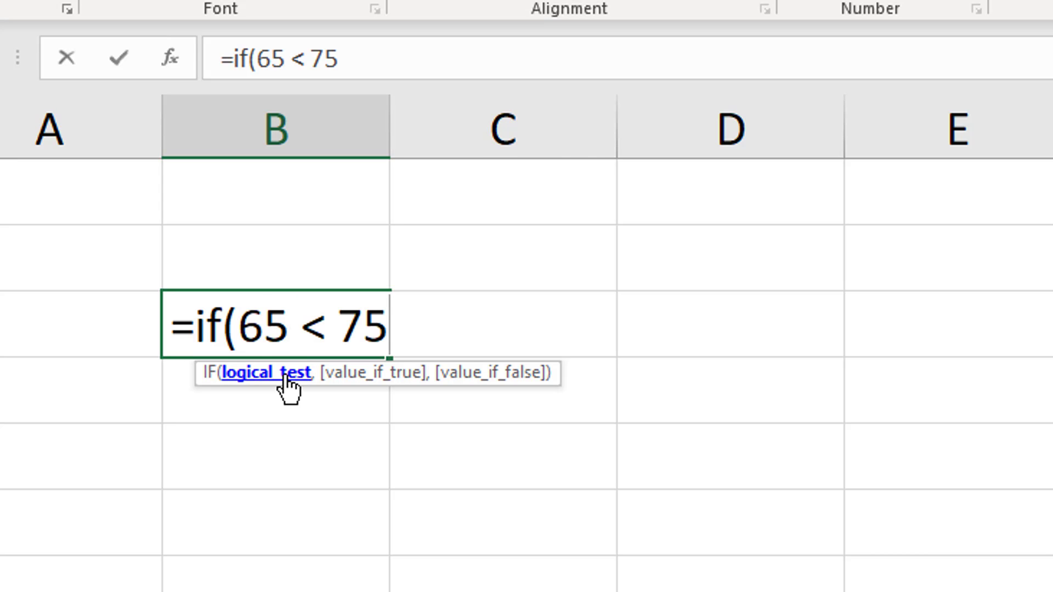
text(,)
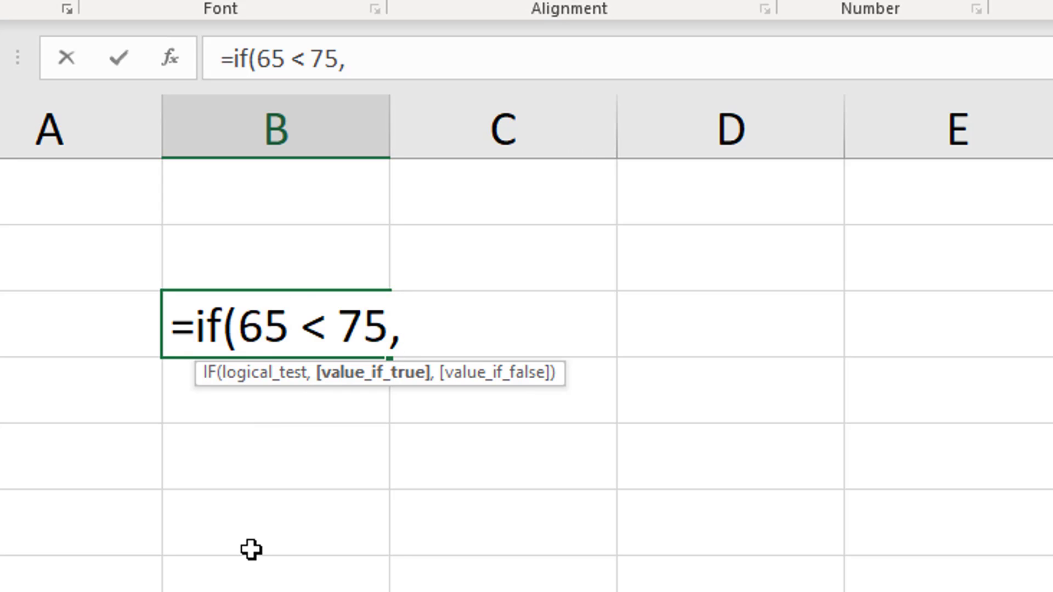
text(True)
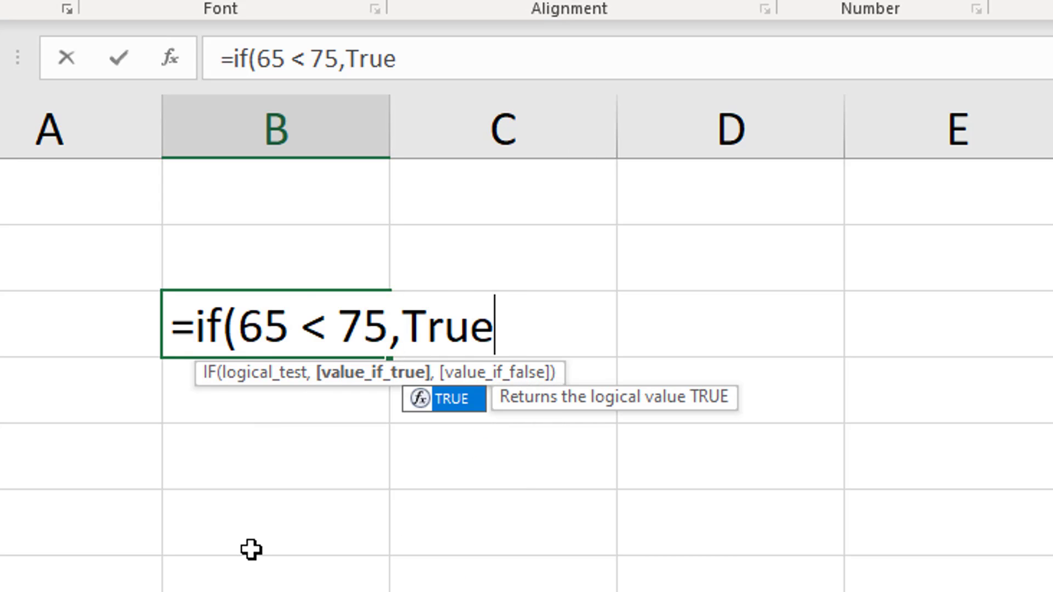
text(,)
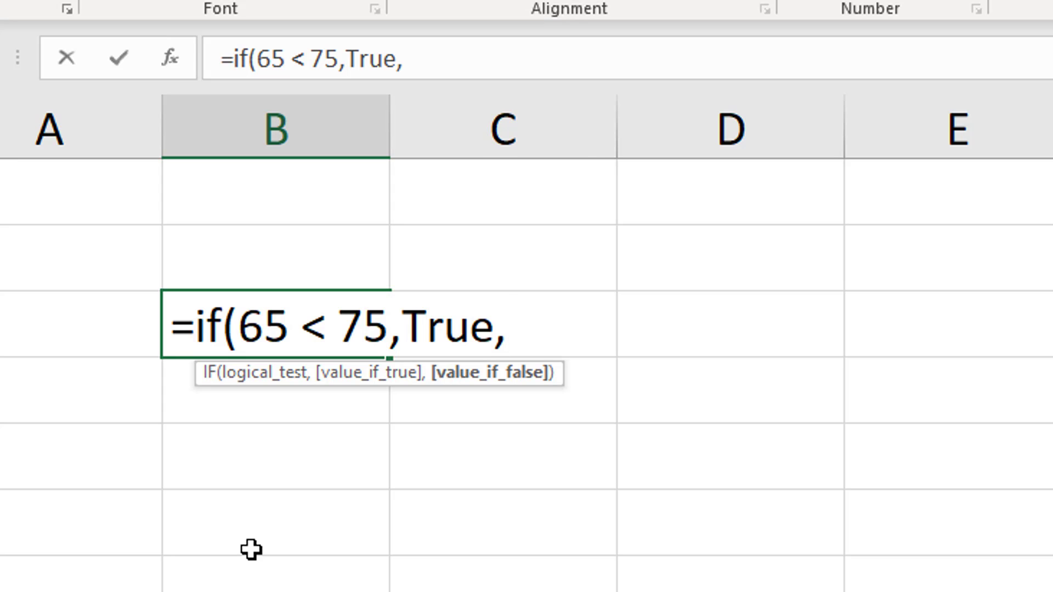
text( False)
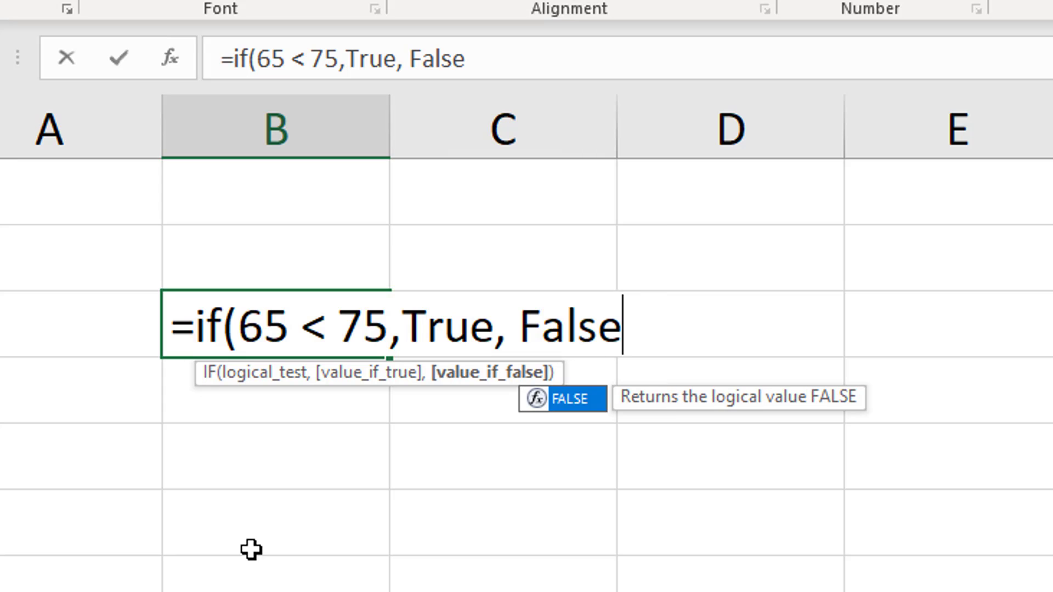
text())
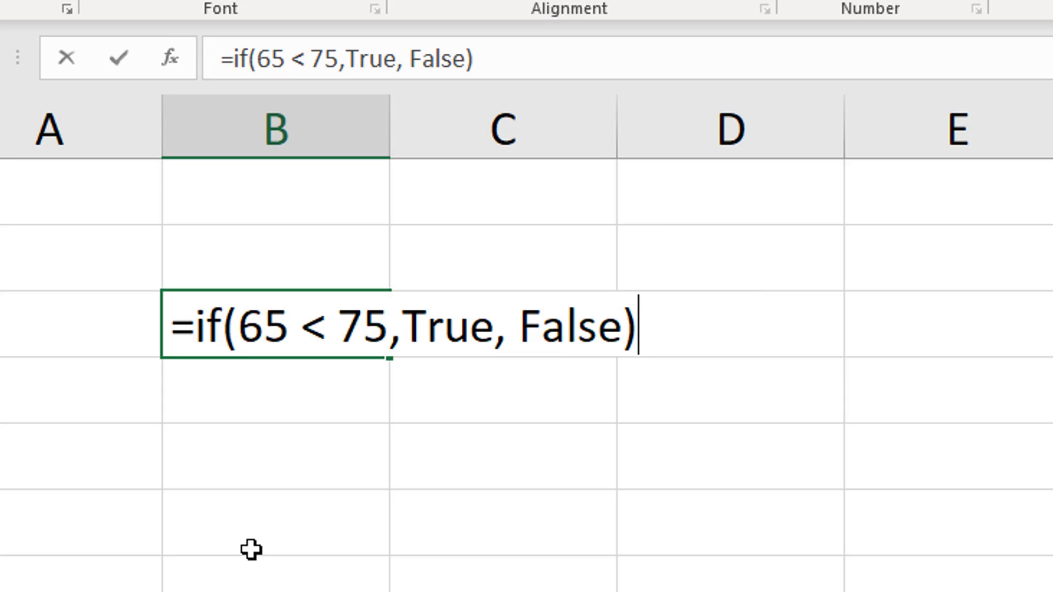
key(Return)
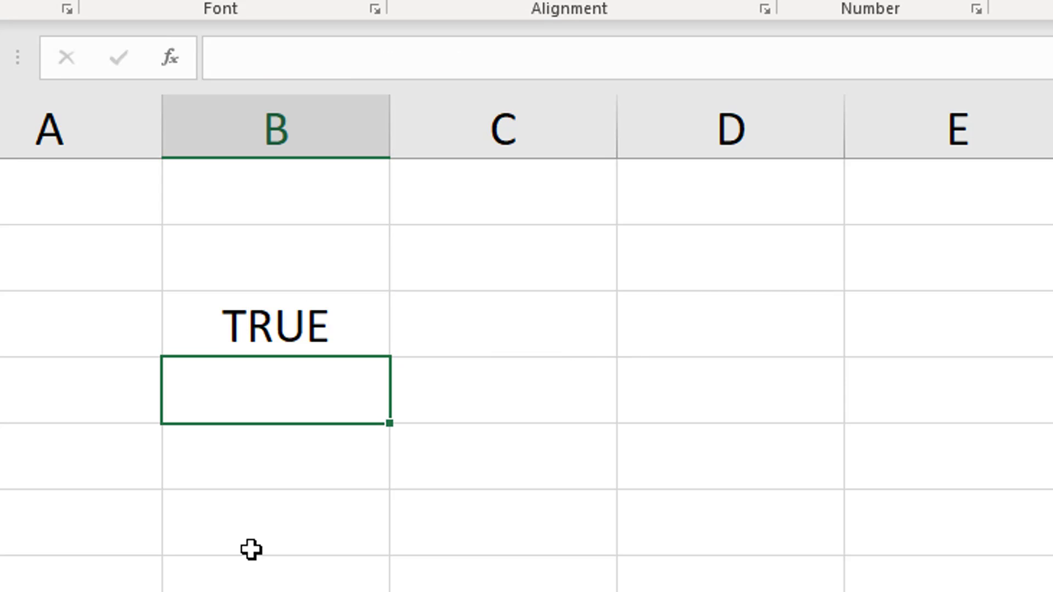
Change the logical test in cell B3's IF formula to 65 > 75
click(313, 336)
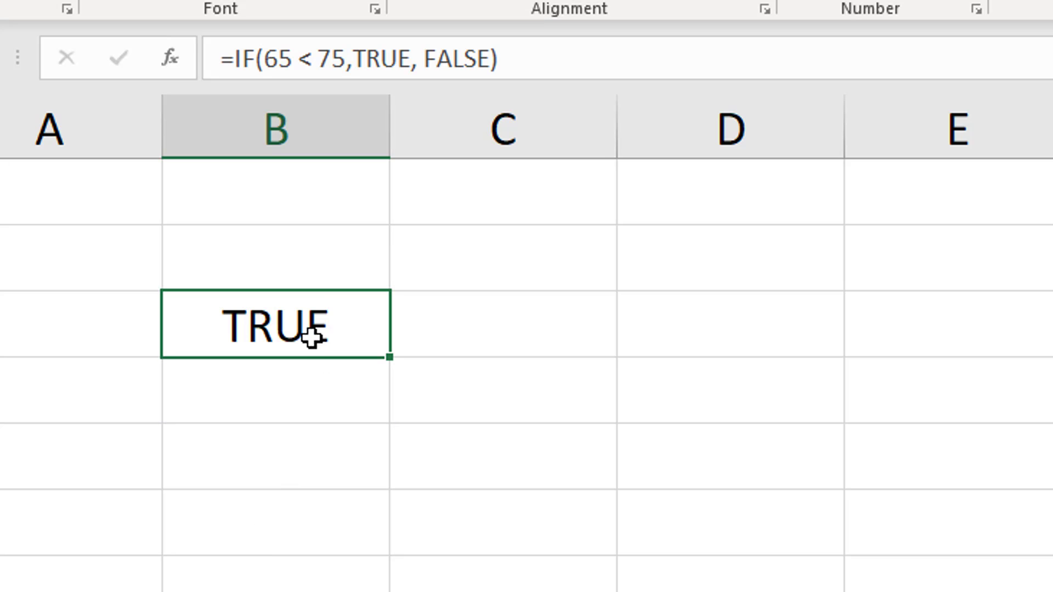
drag(264, 61, 343, 63)
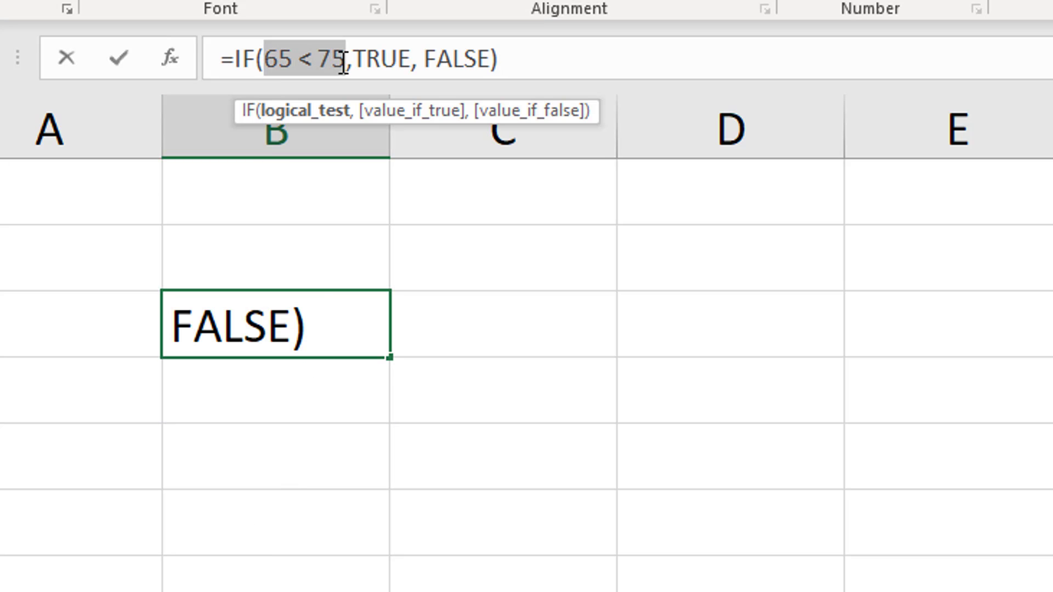
click(314, 59)
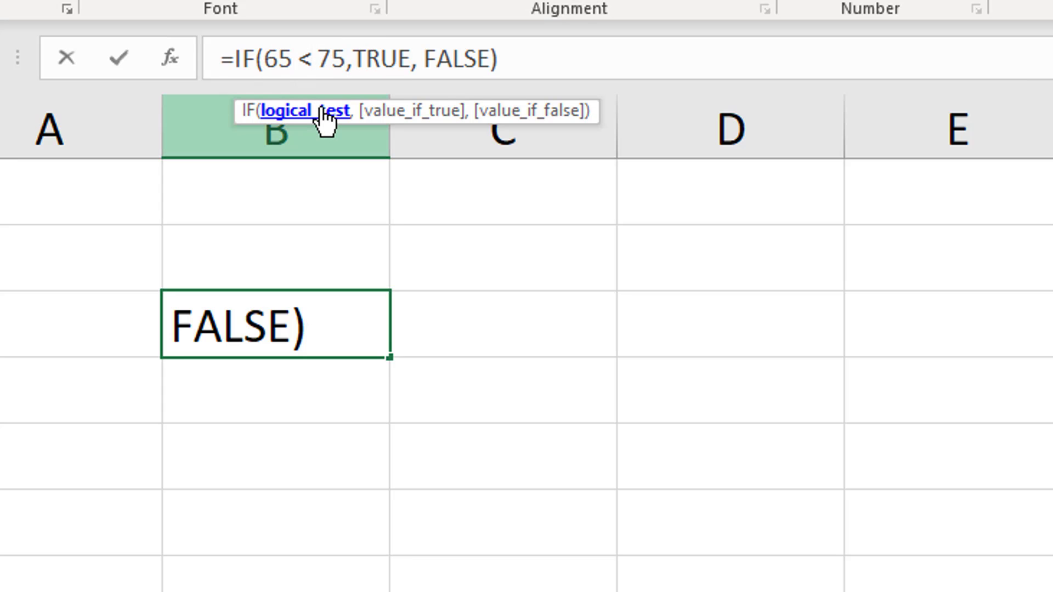
key(BackSpace)
text(>)
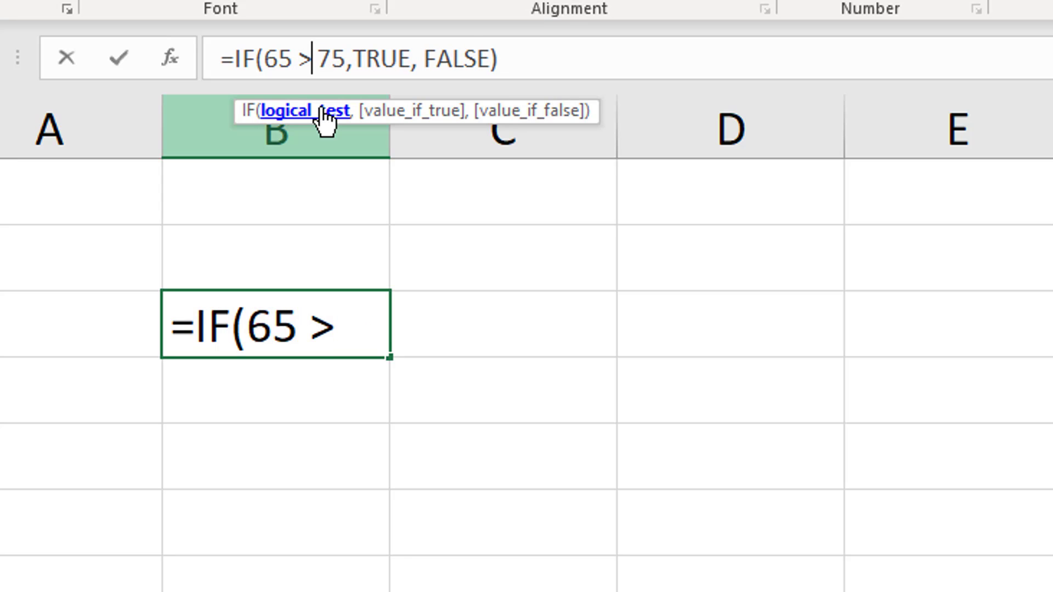
key(Return)
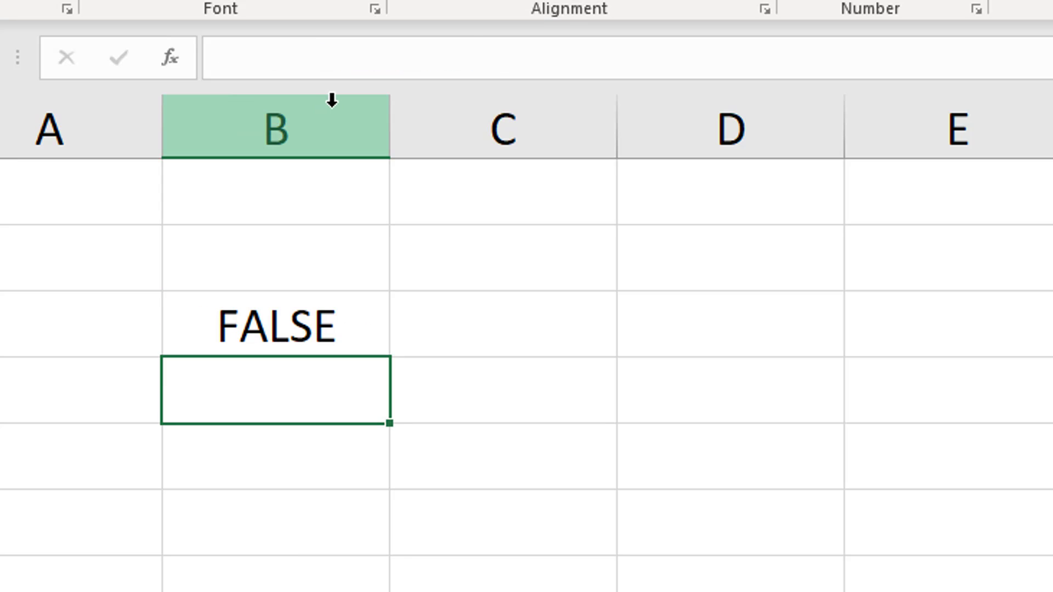
click(340, 298)
drag(272, 66, 350, 62)
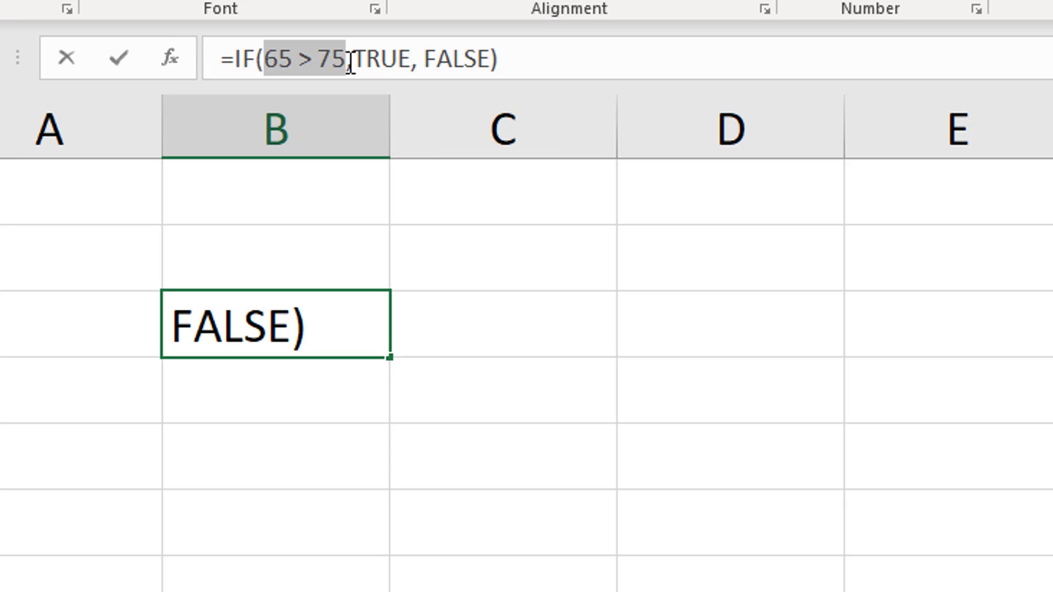
click(265, 397)
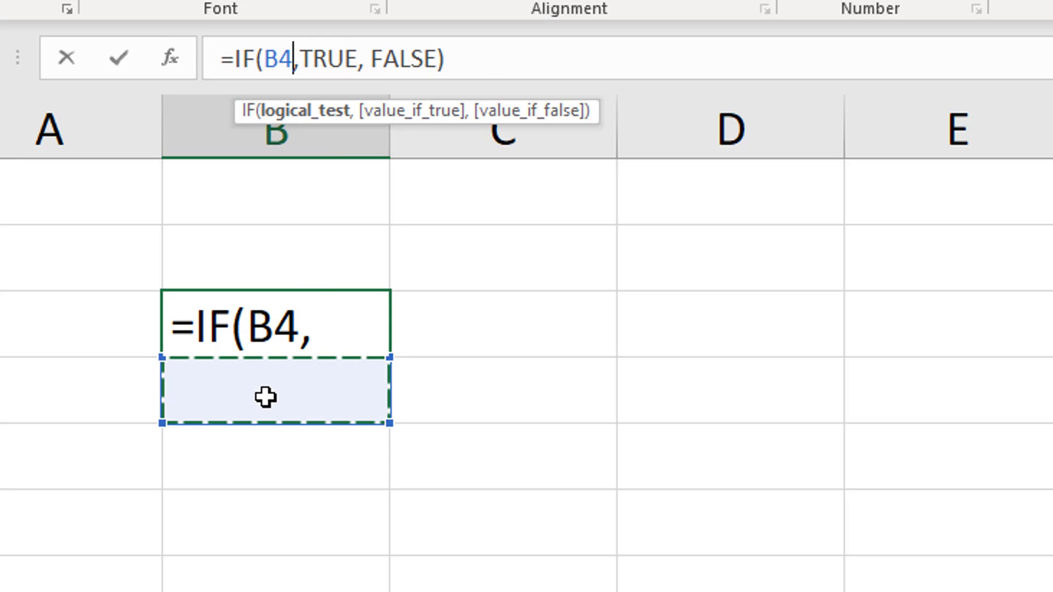
key(Escape)
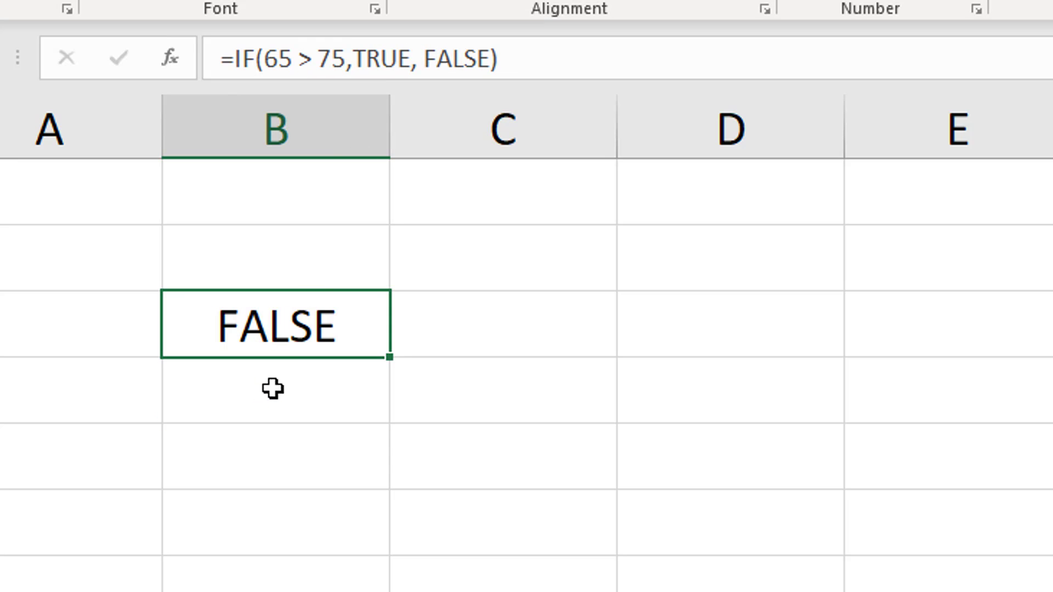
Try to replace the value-if-true argument of B3's IF formula with the text It's true, without quotation marks
click(408, 59)
key(BackSpace)
key(BackSpace)
key(BackSpace)
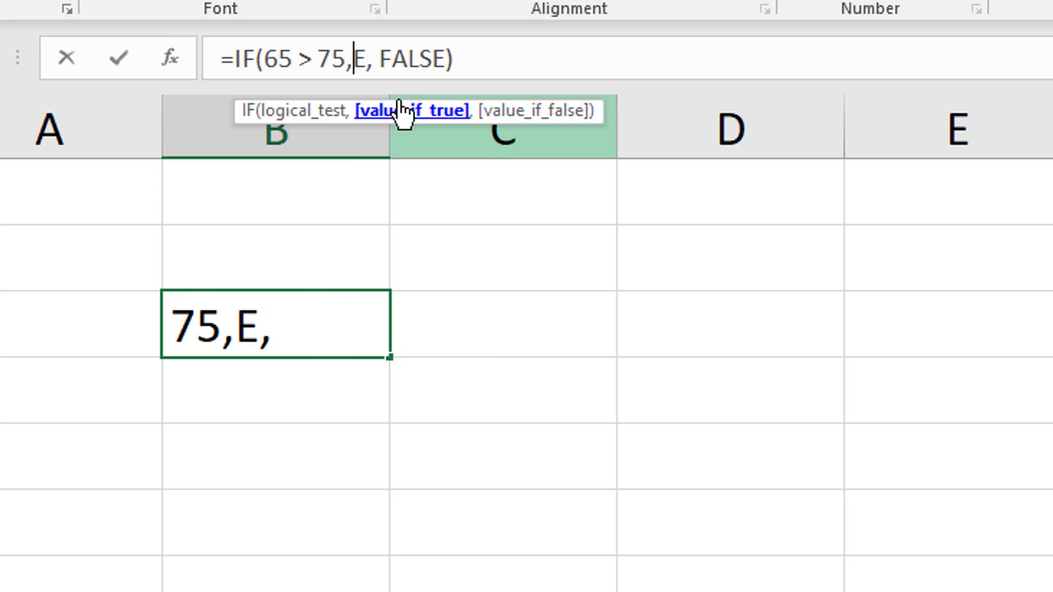
key(Delete)
text(It's true)
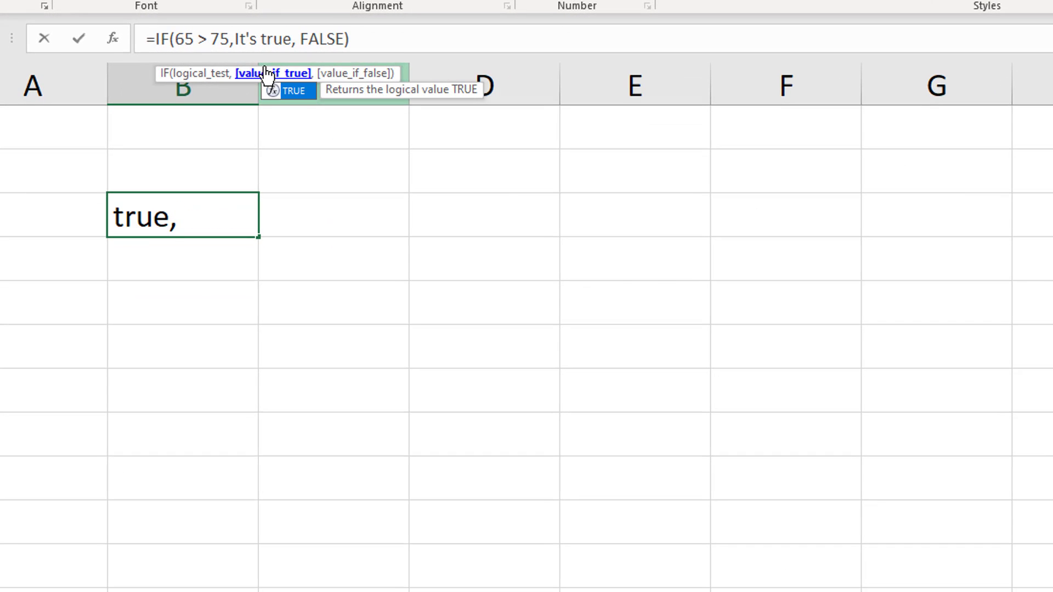
key(Return)
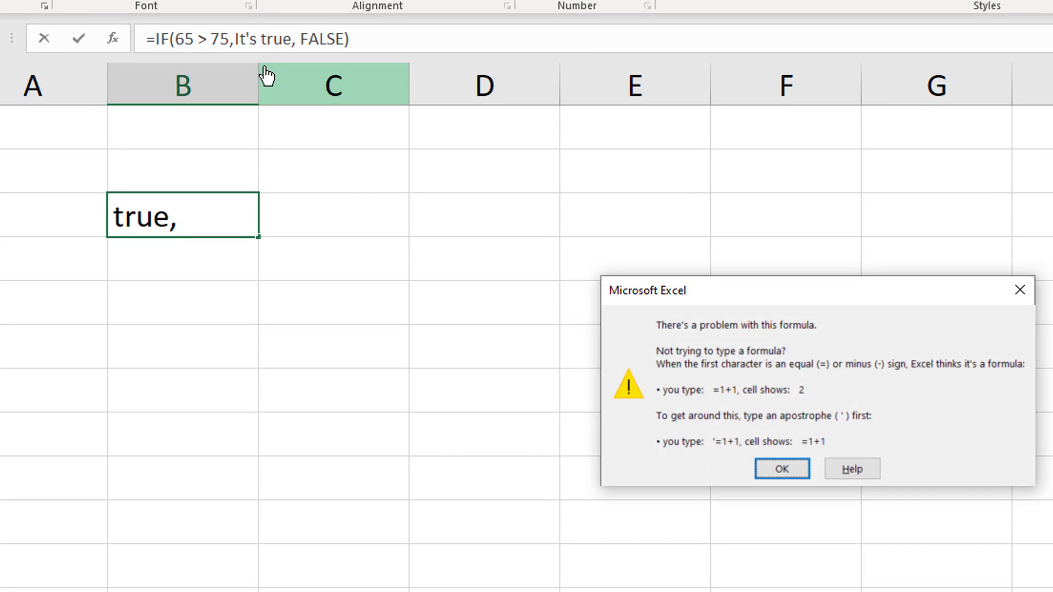
click(782, 470)
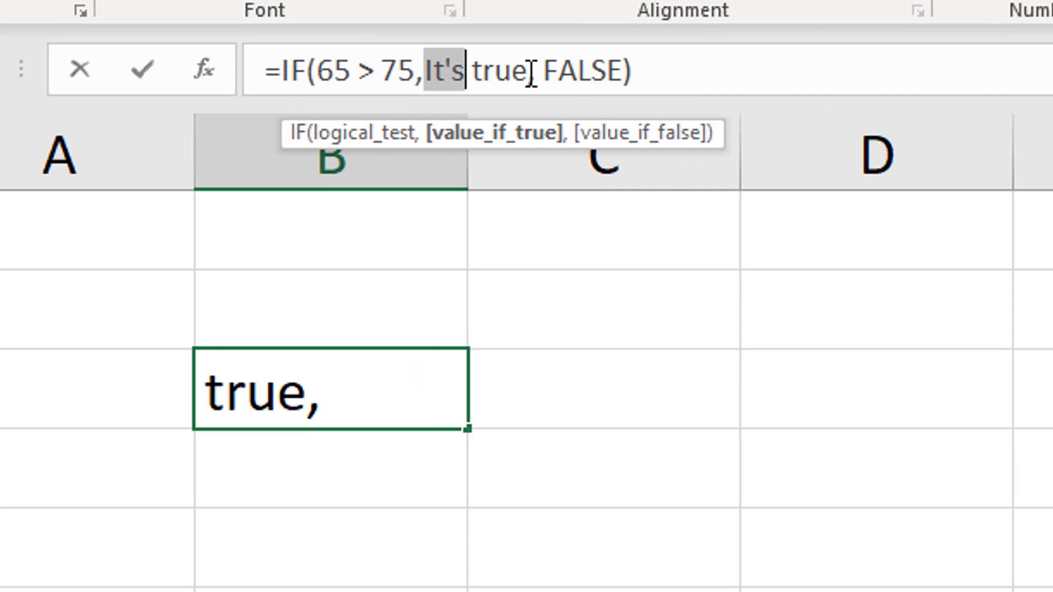
Enclose the value-if-true text It's true in double quotation marks in cell B3's IF formula
click(527, 74)
text(,)
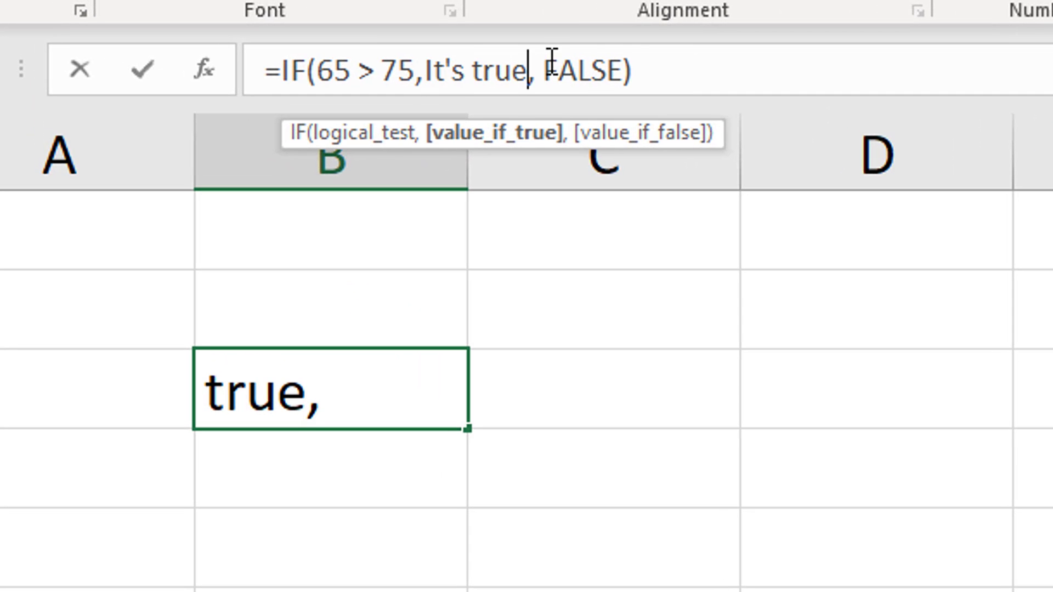
text(")
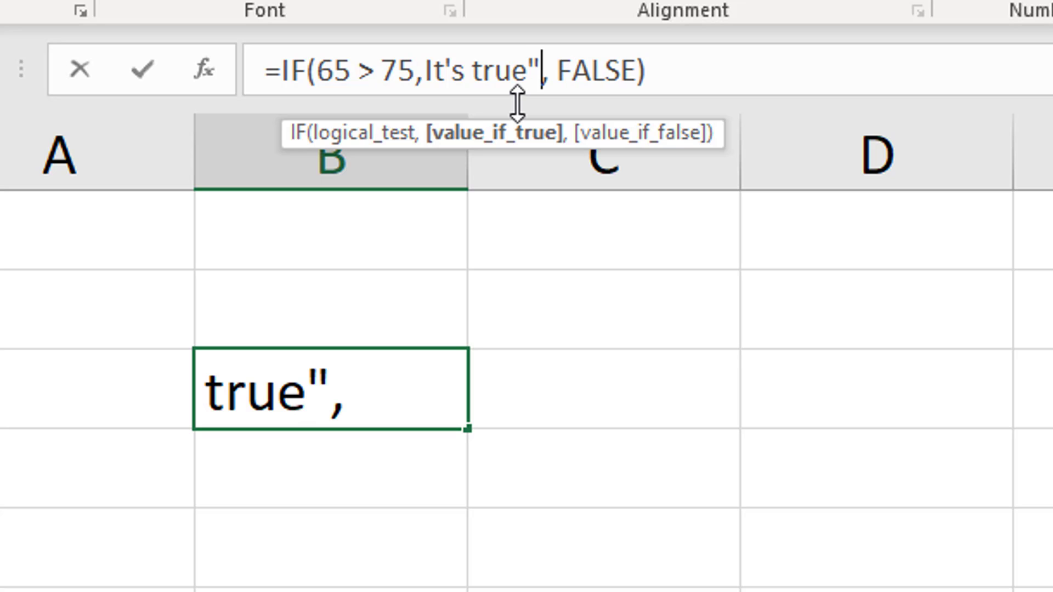
key(Left)
key(Left)
key(Left)
key(Left)
key(Left)
key(Left)
key(Left)
key(Left)
key(Left)
key(Left)
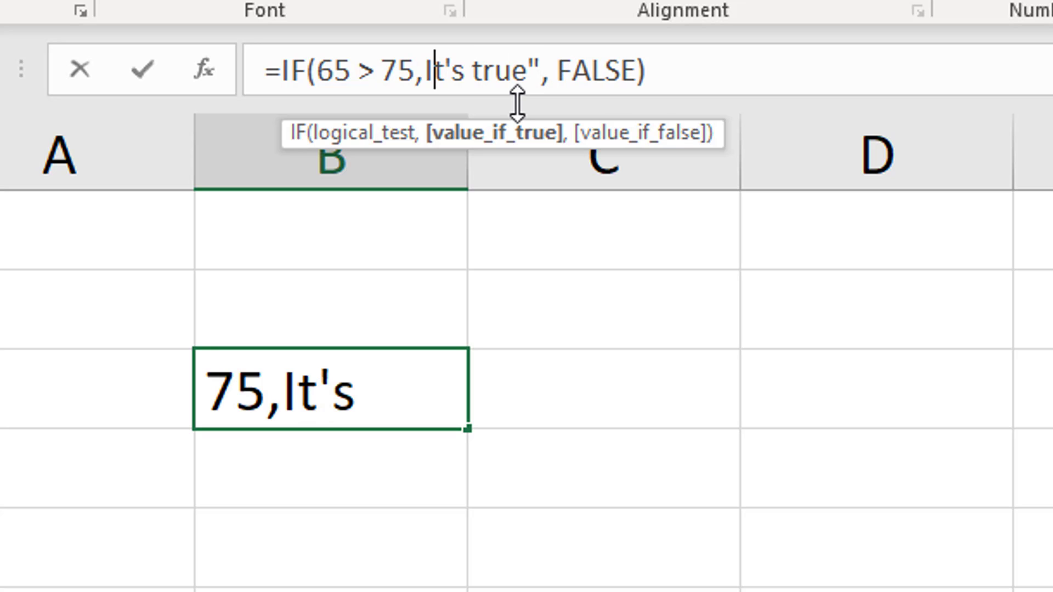
text(")
key(Right)
key(Right)
key(Right)
key(Right)
key(Right)
key(Right)
key(Right)
key(Right)
key(Right)
key(Right)
key(Right)
key(Right)
key(Right)
key(Right)
key(Right)
key(Right)
key(Right)
key(Right)
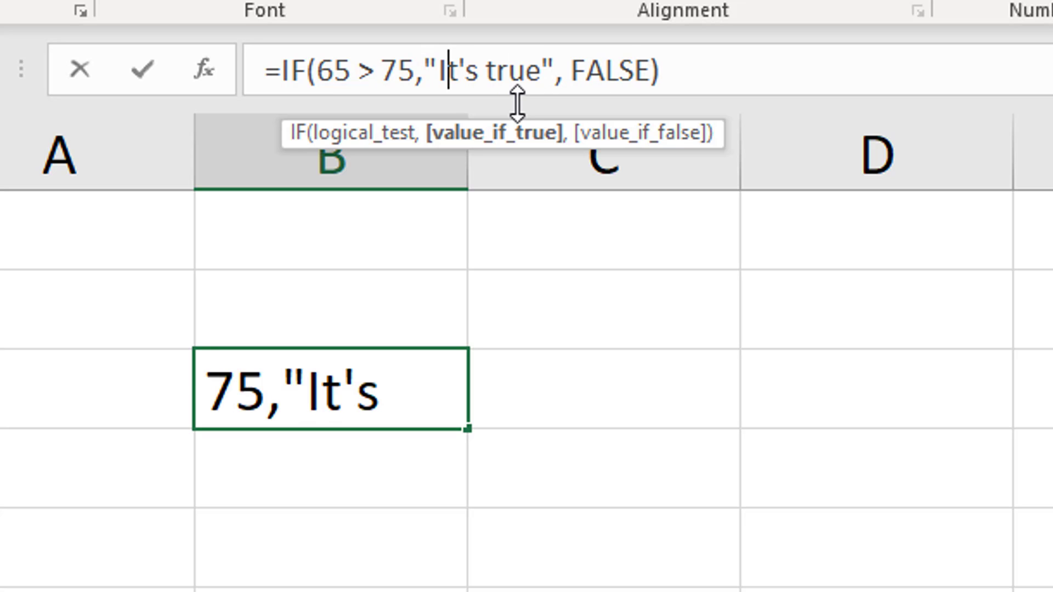
key(Return)
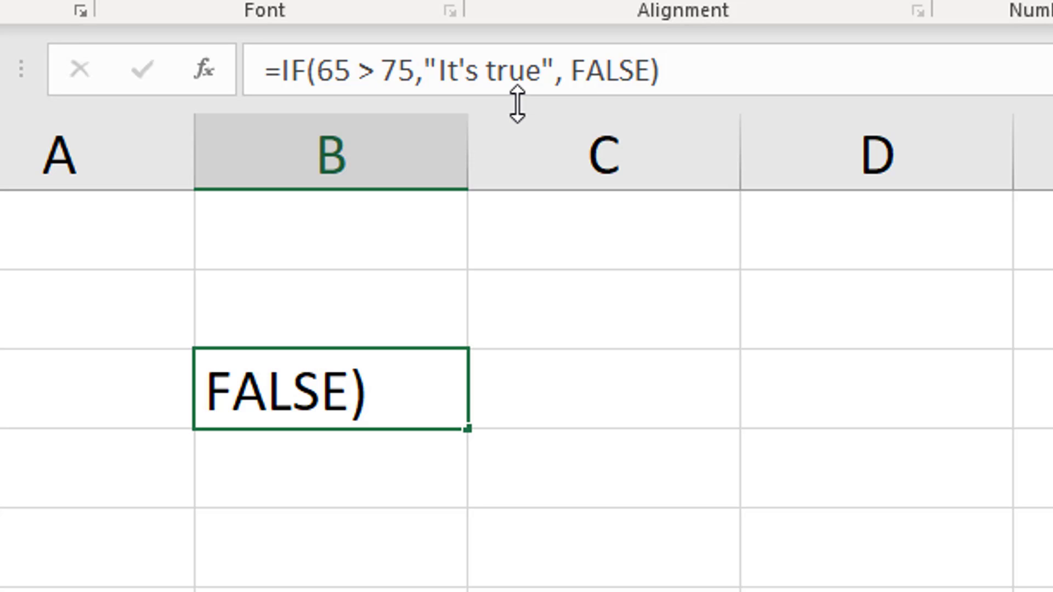
Replace the value-if-false argument of B3's IF formula with the quoted text "It's false"
click(310, 354)
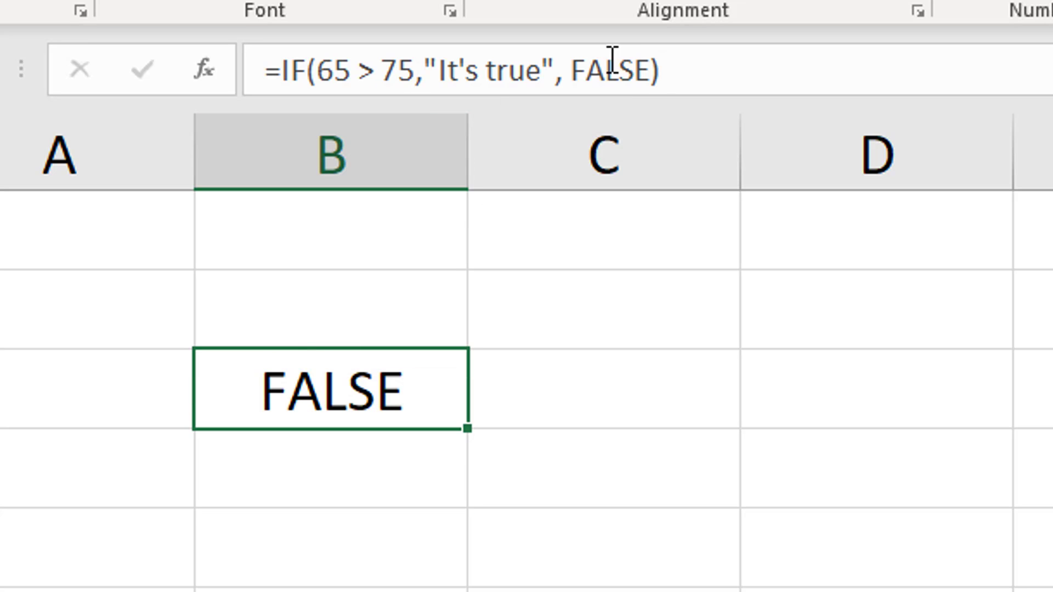
drag(570, 70, 649, 70)
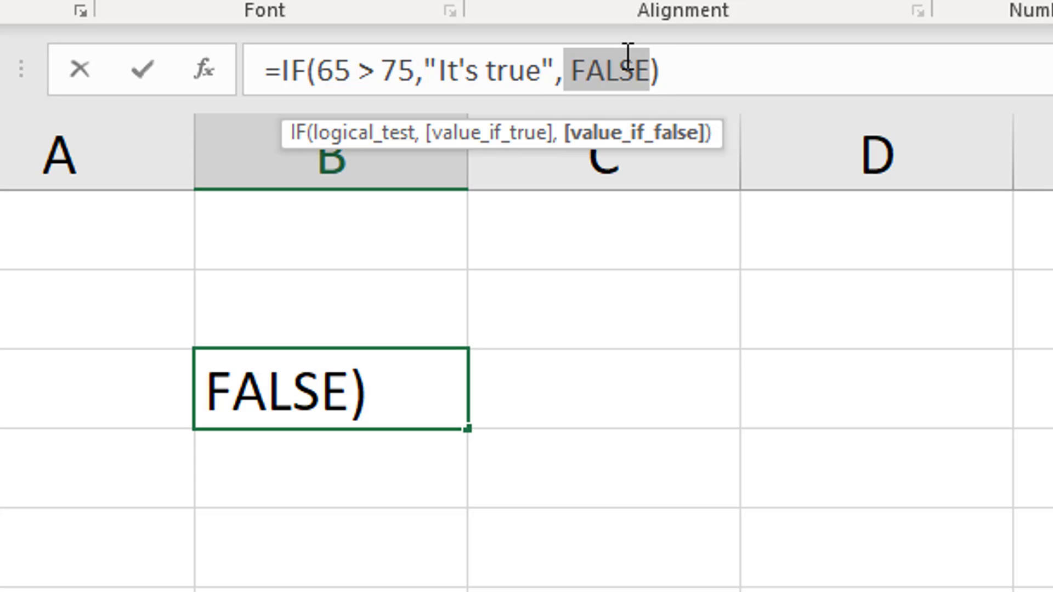
text("It)
text('s false")
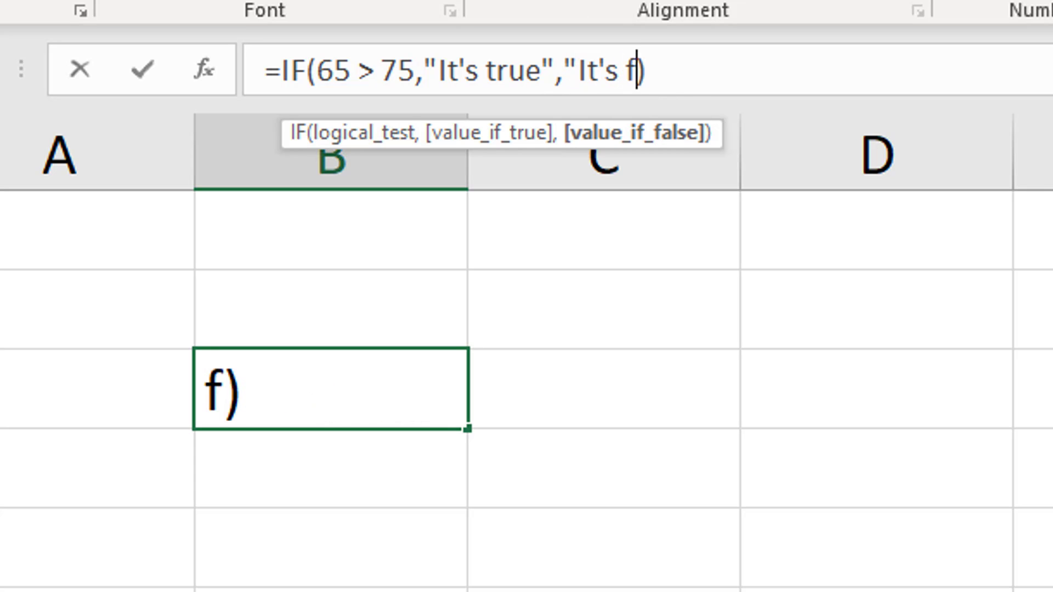
key(Return)
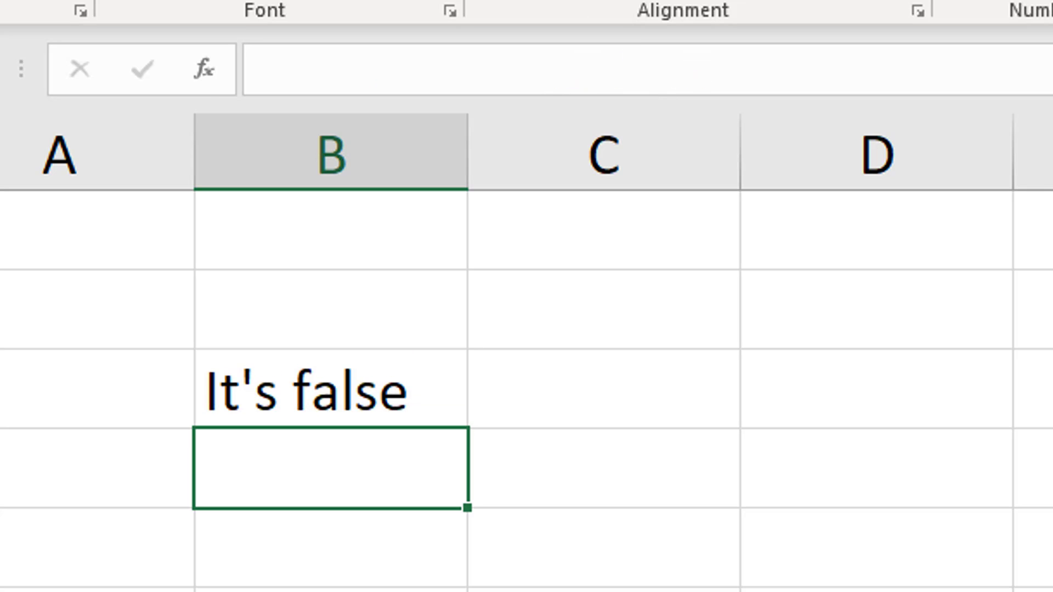
click(255, 375)
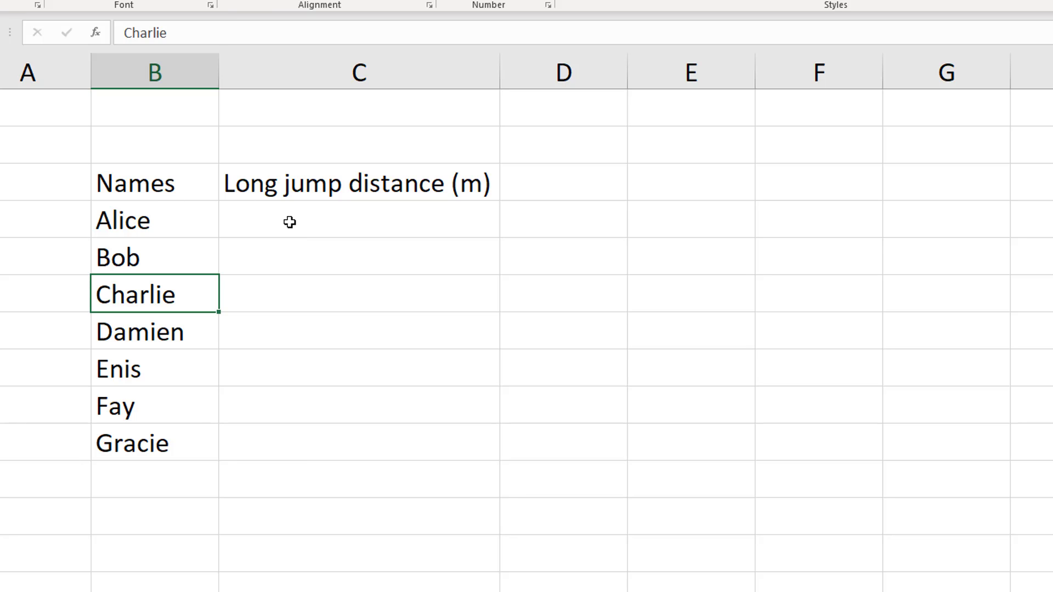
Add a School record row with 6.7 as the distance, one blank row below the names, and fit column B to its contents
click(164, 505)
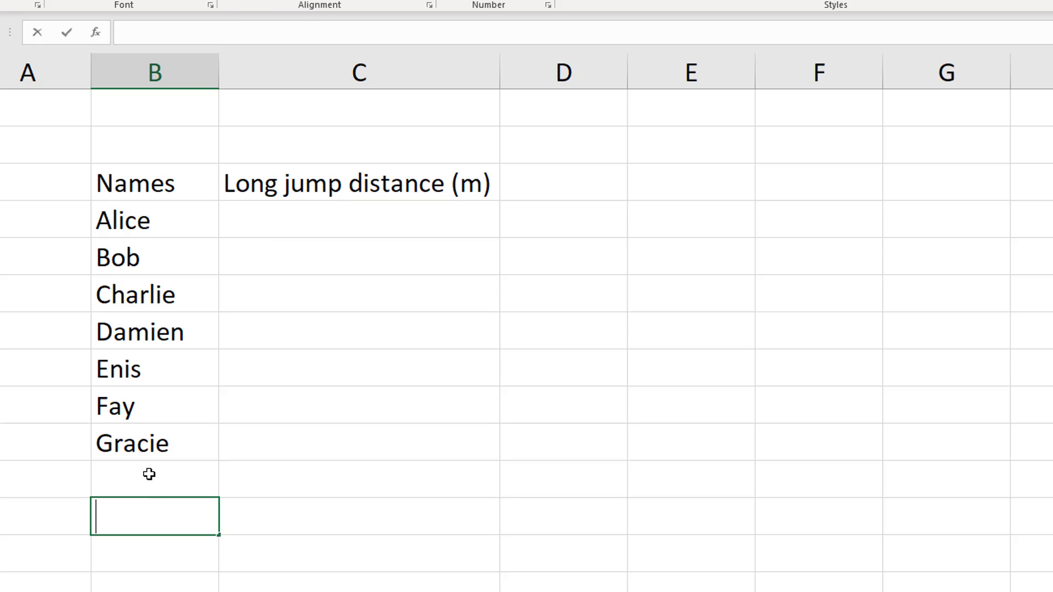
text(School recr)
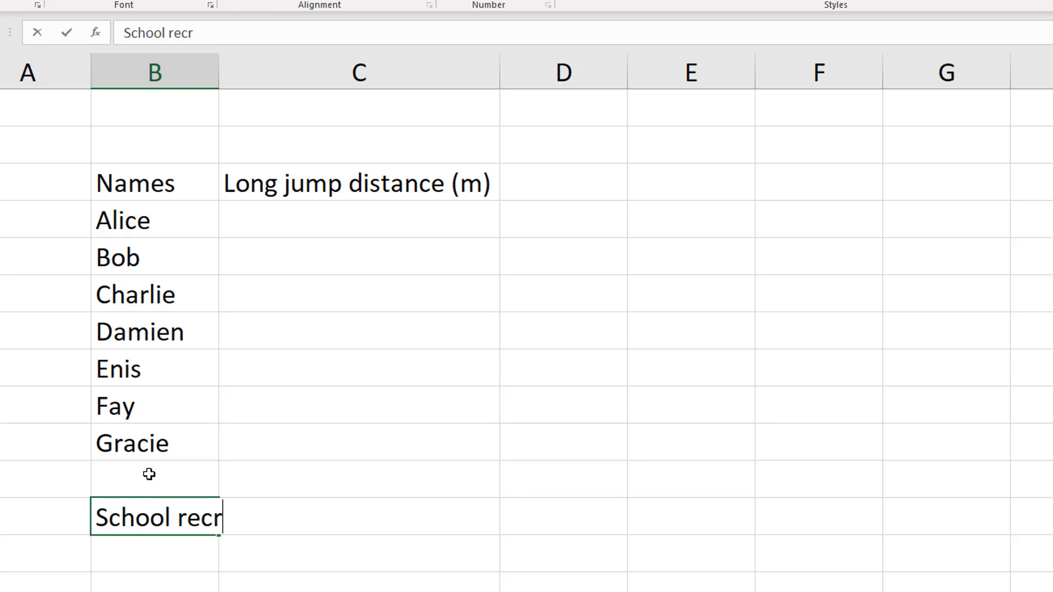
key(BackSpace)
text(ord)
key(Tab)
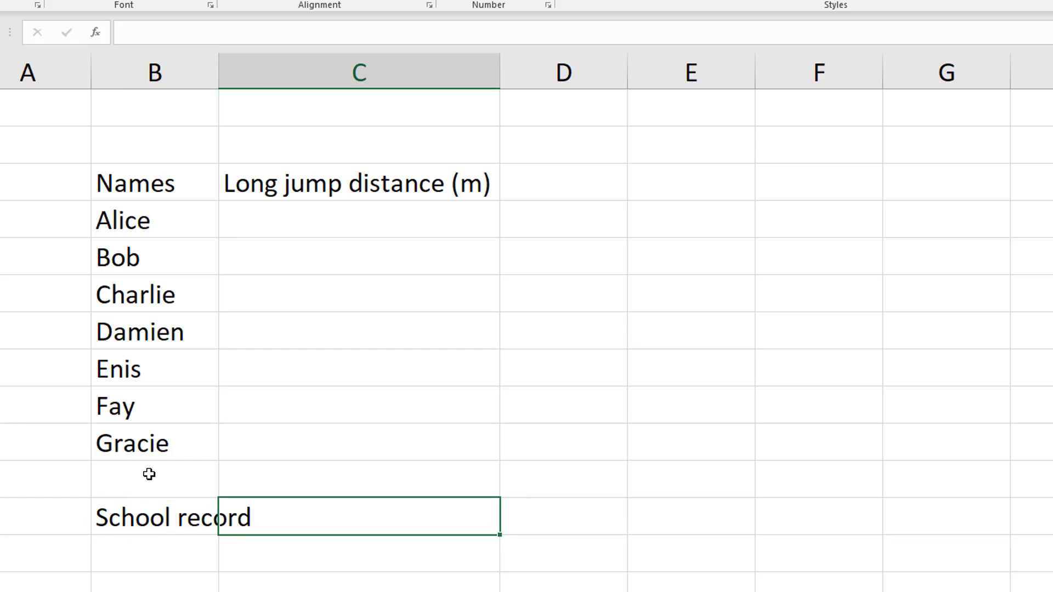
text(6.7)
key(Tab)
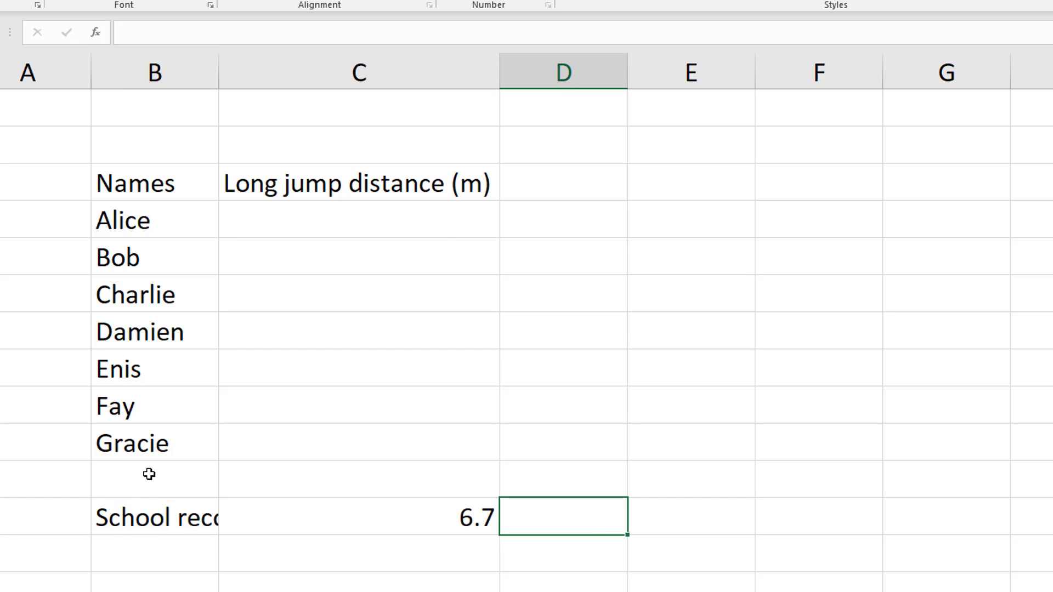
double_click(218, 70)
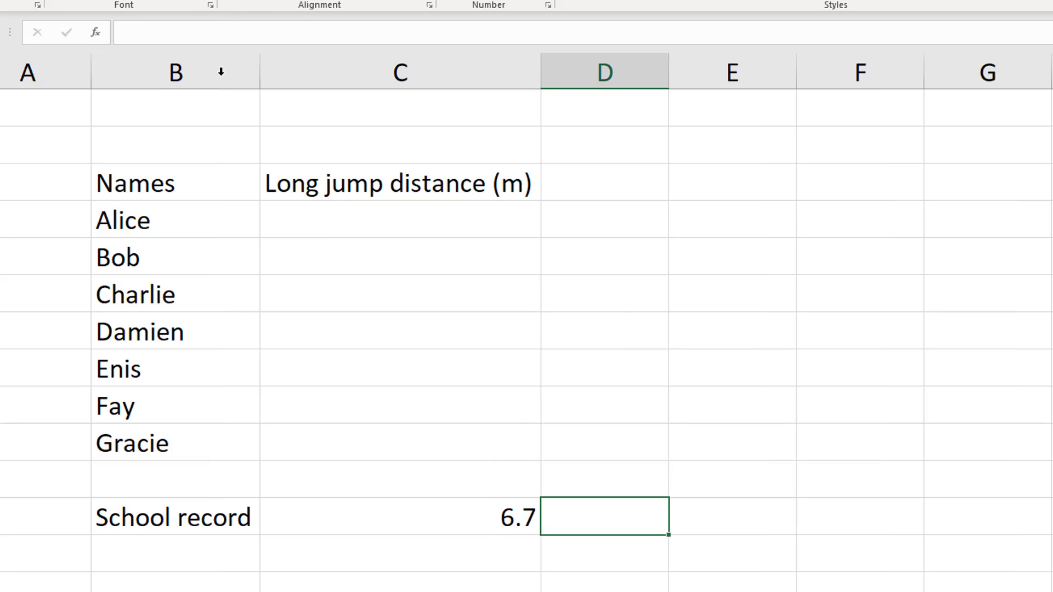
Add a World row directly below School record with a distance of 8.95
click(181, 559)
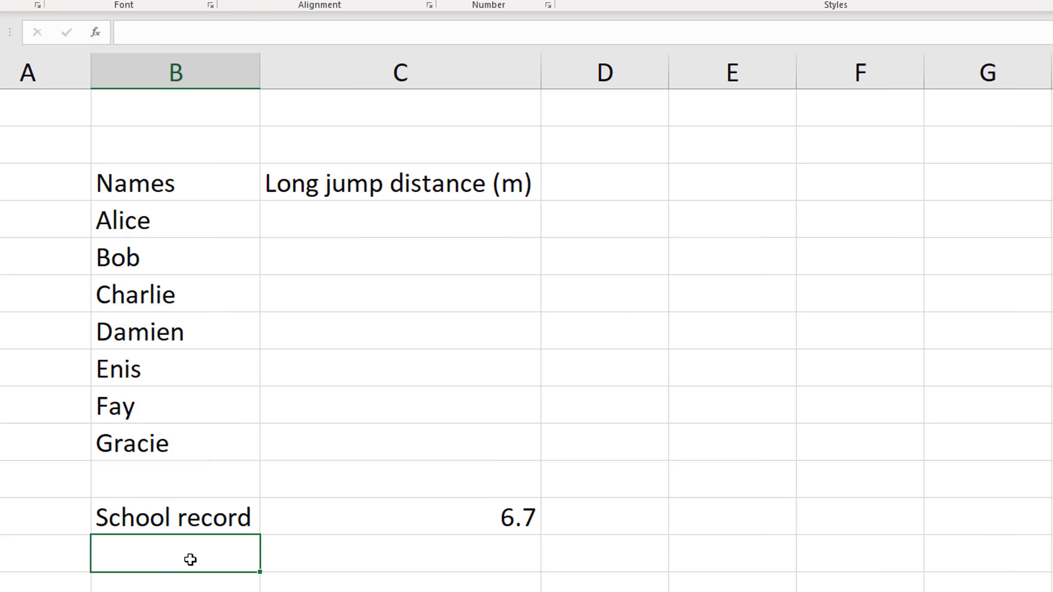
text(World)
key(Tab)
text(8)
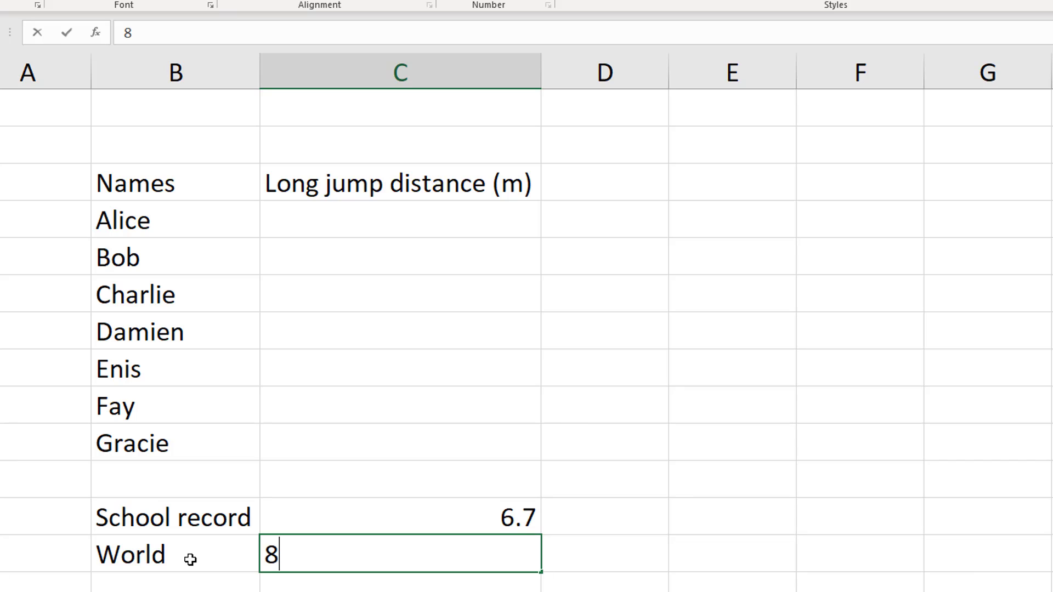
text(.95)
key(Tab)
Enter =RAND()*(10-1)+1 as the first person's long jump distance and fill it down to the last name
key(Up)
key(Left)
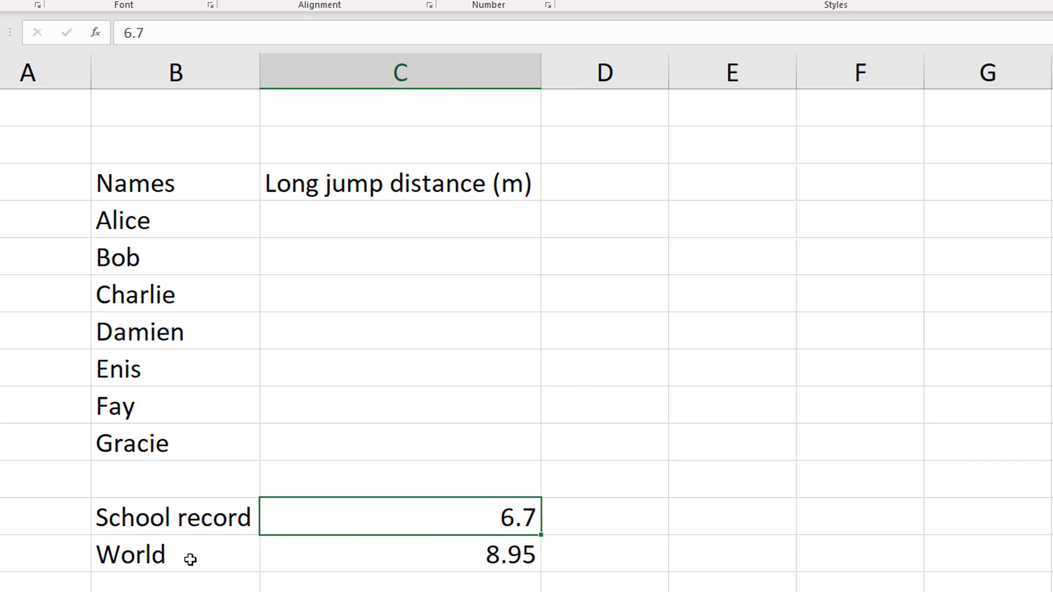
key(Up)
key(Up)
key(Up)
key(Up)
key(Up)
key(Up)
key(Up)
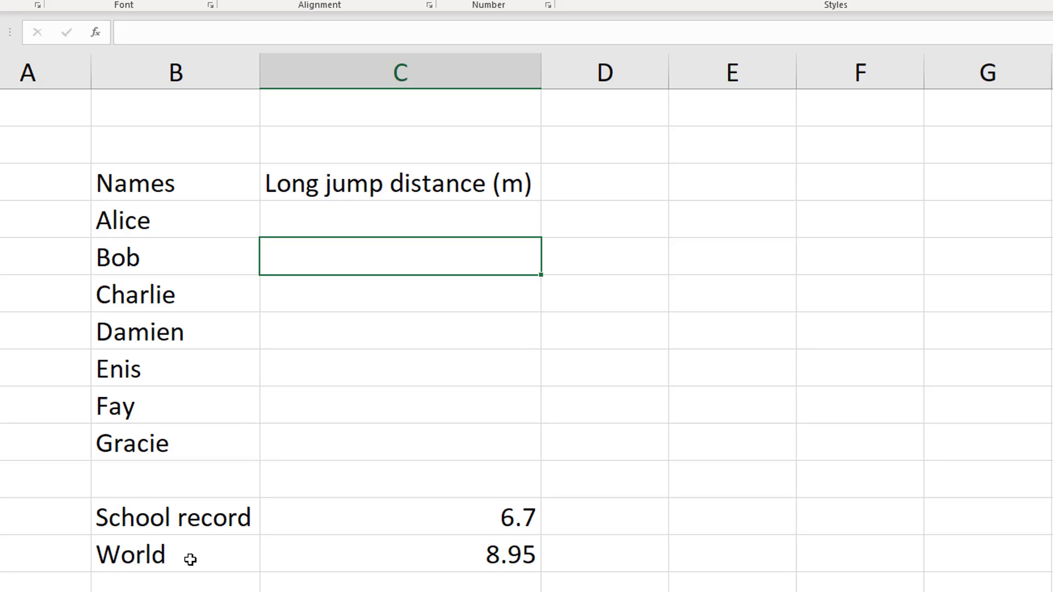
click(301, 205)
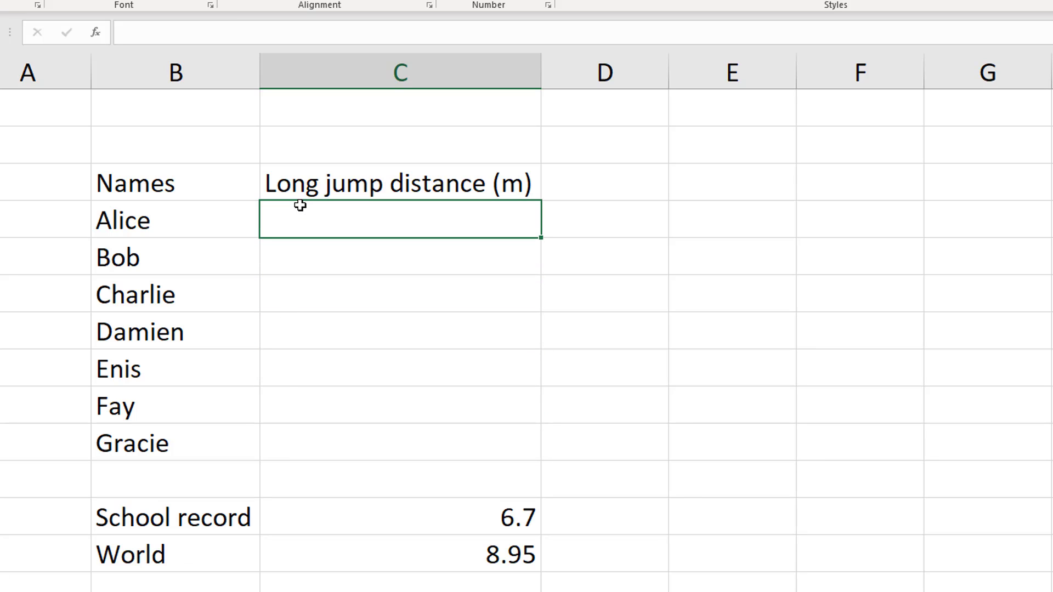
double_click(300, 205)
text(=rand()
text())
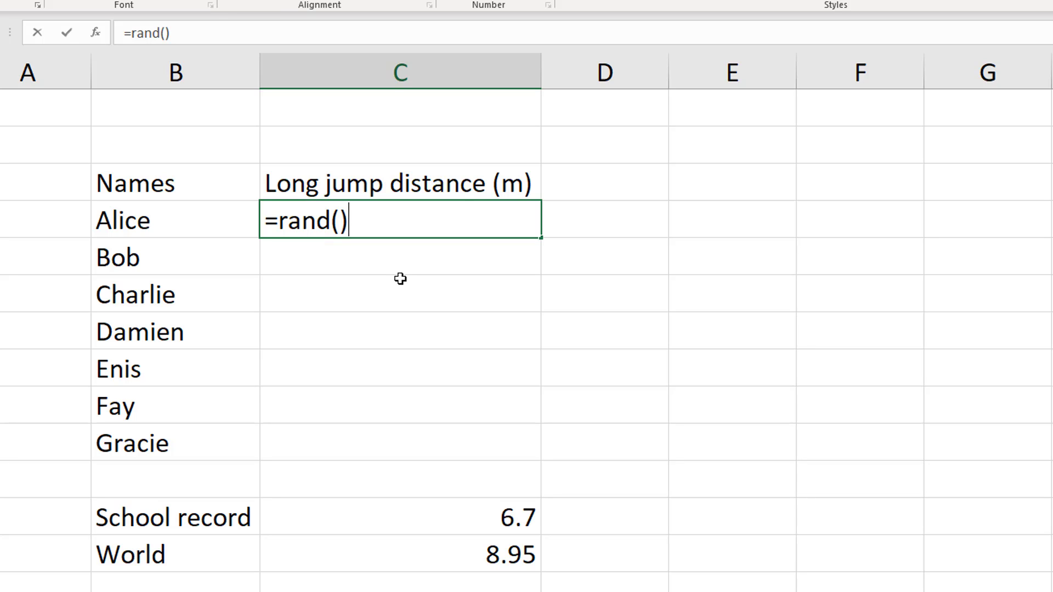
text(*(10-)
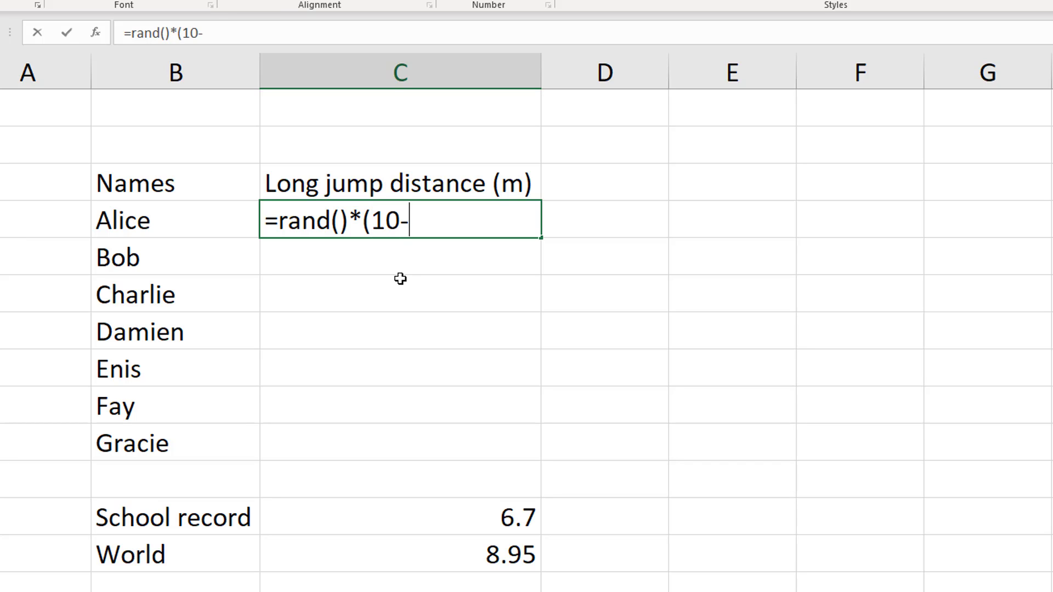
text(1)+1)
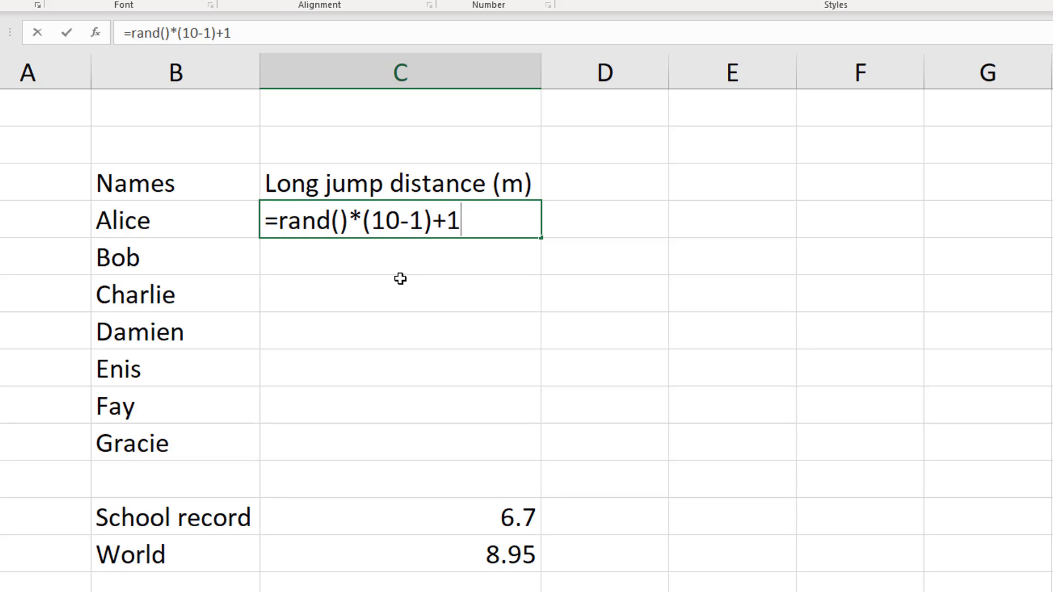
key(Return)
click(400, 233)
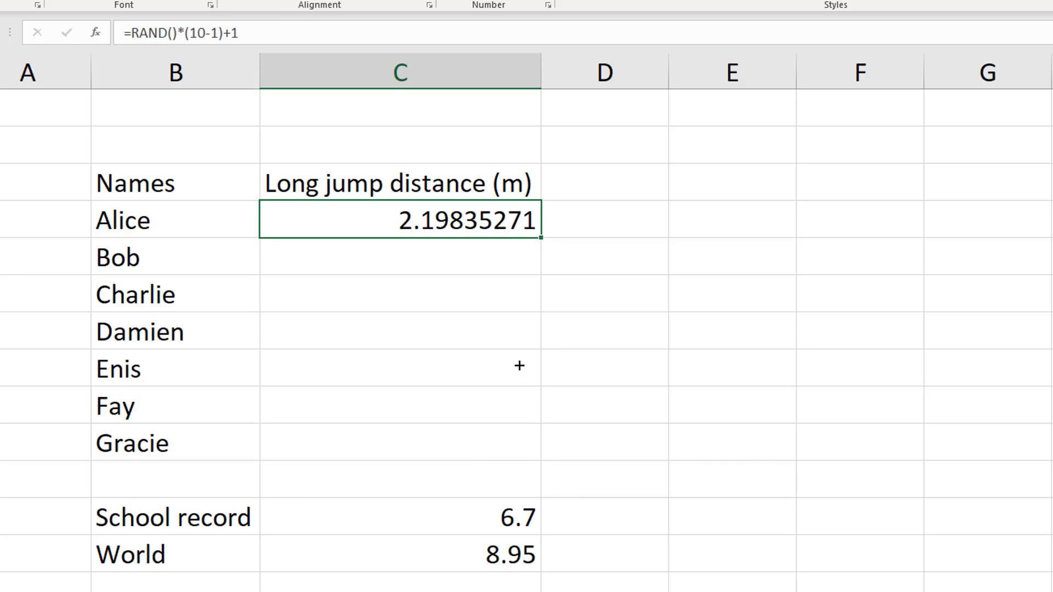
drag(519, 366, 519, 443)
Wrap the first distance formula in ROUND with 2 decimal places and fill it down to the last name
click(389, 203)
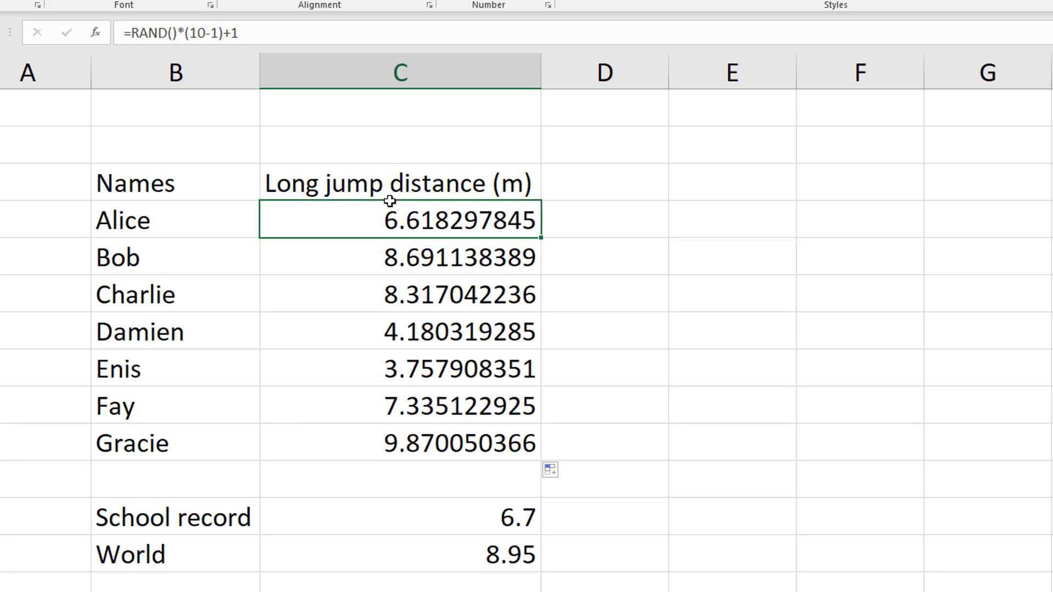
click(130, 34)
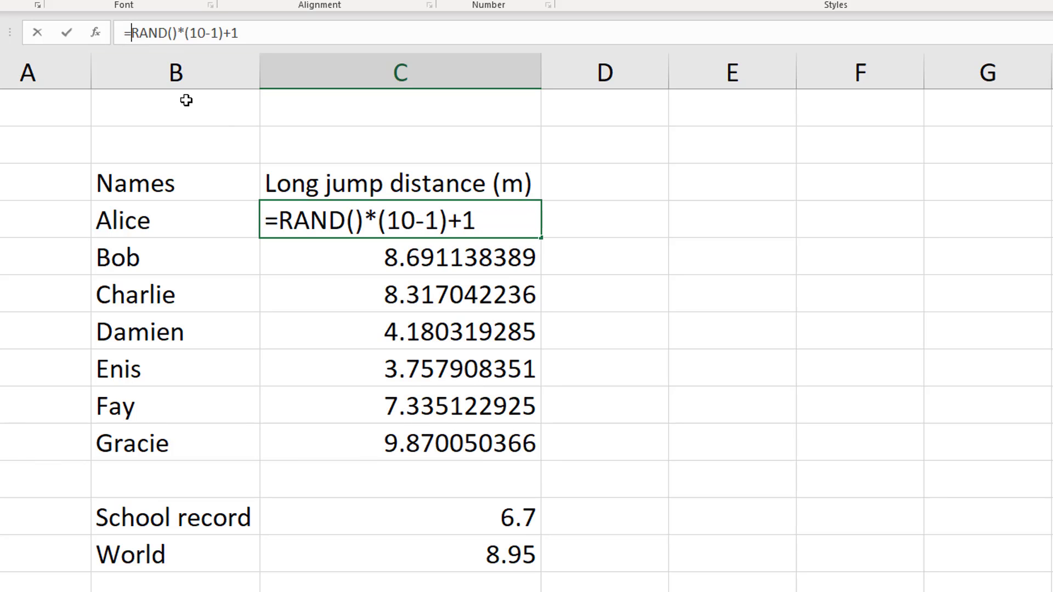
text(round()
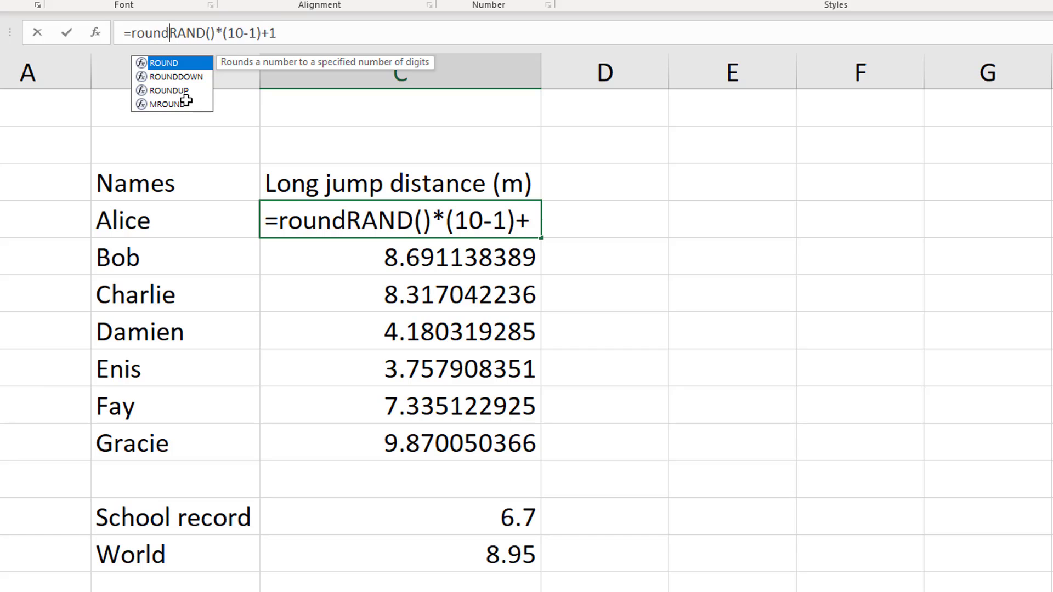
click(303, 34)
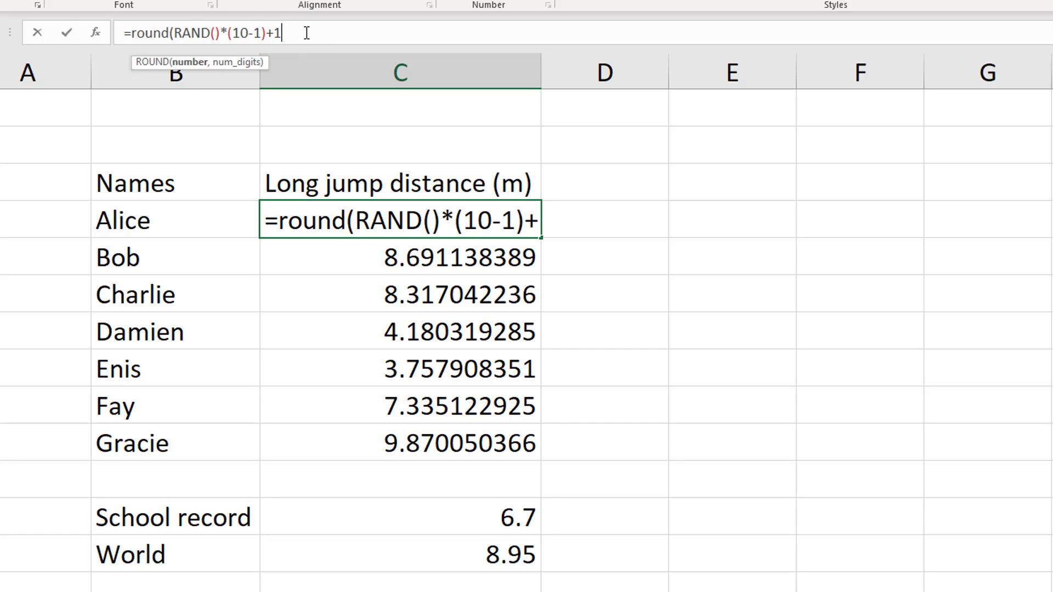
text(,)
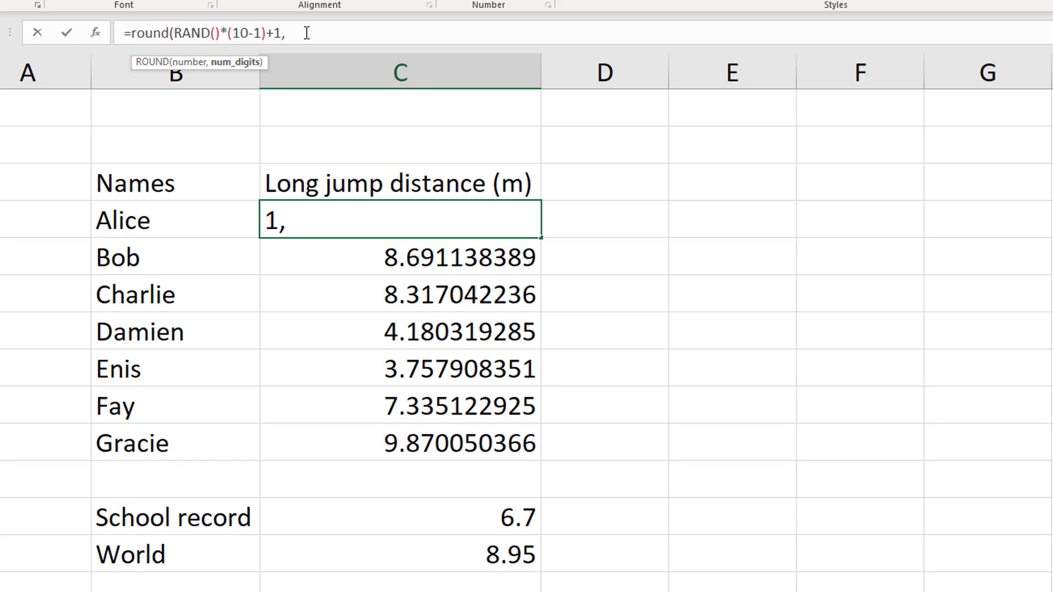
text(2))
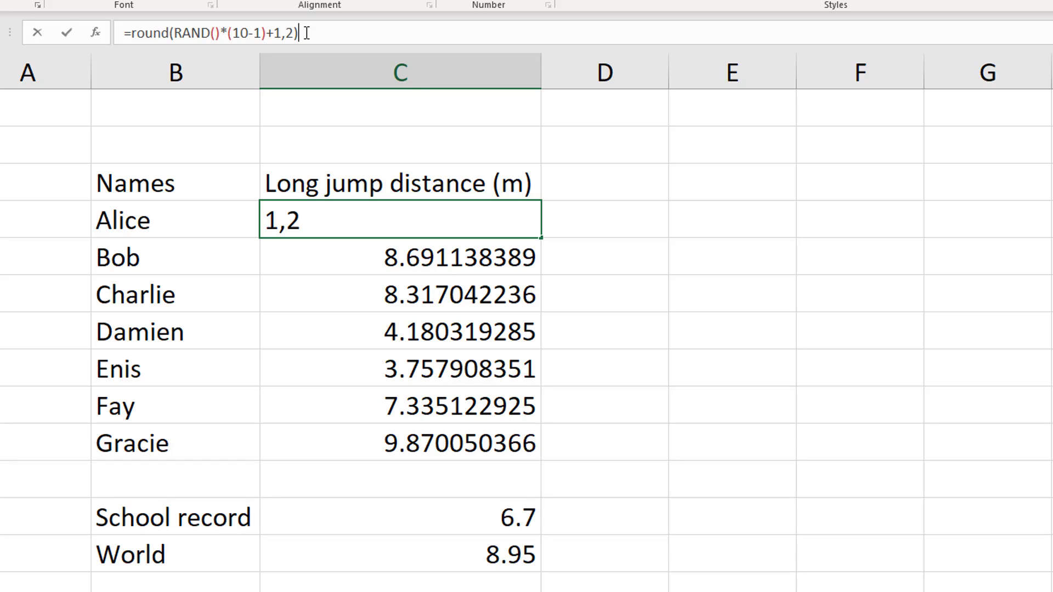
key(Return)
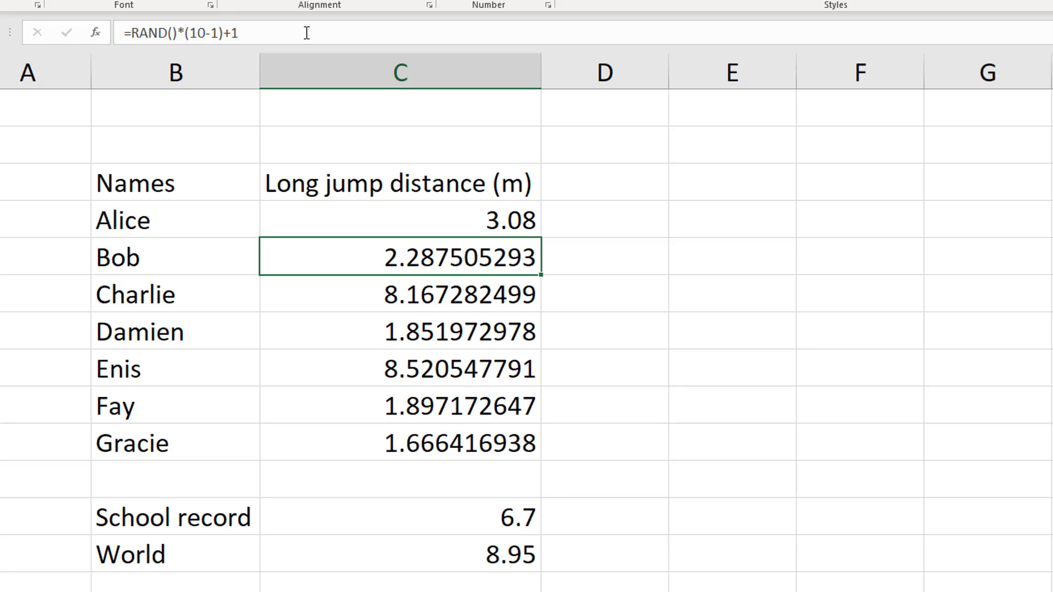
click(535, 225)
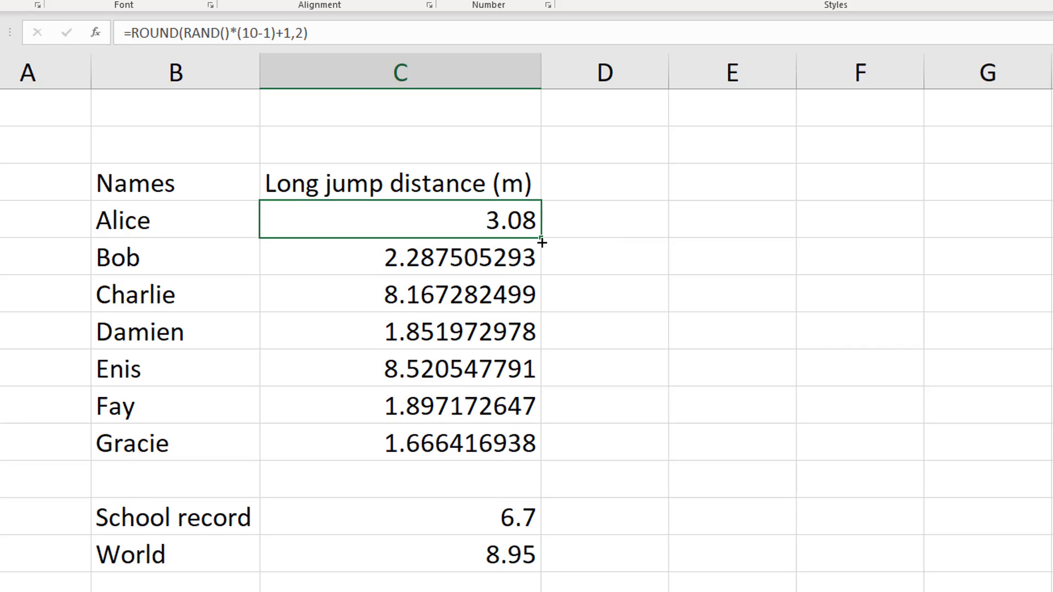
drag(544, 237, 458, 447)
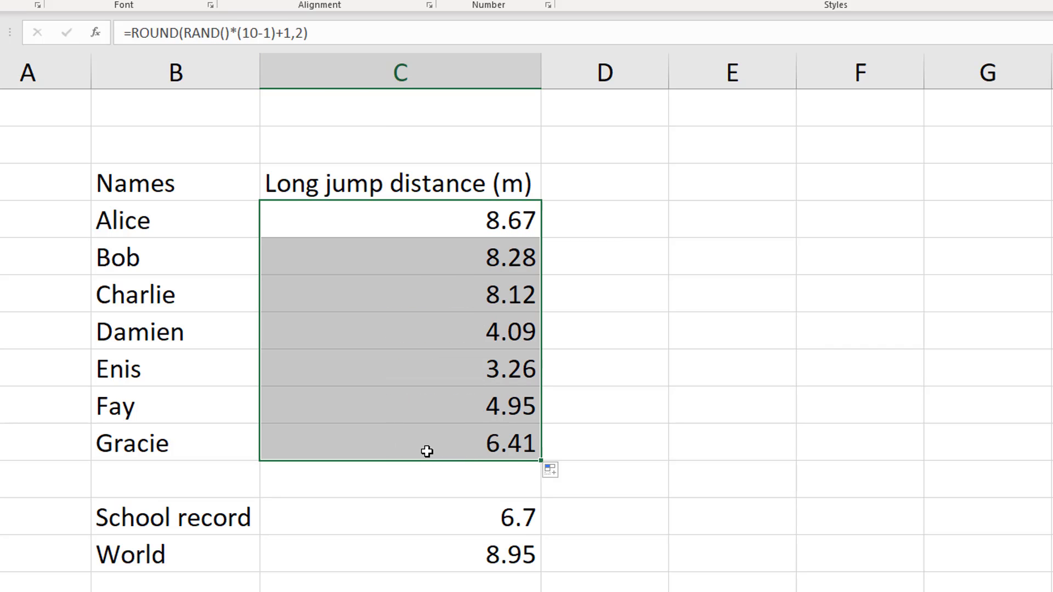
Add a Comment header in D3, beside the Long jump distance (m) header
click(622, 170)
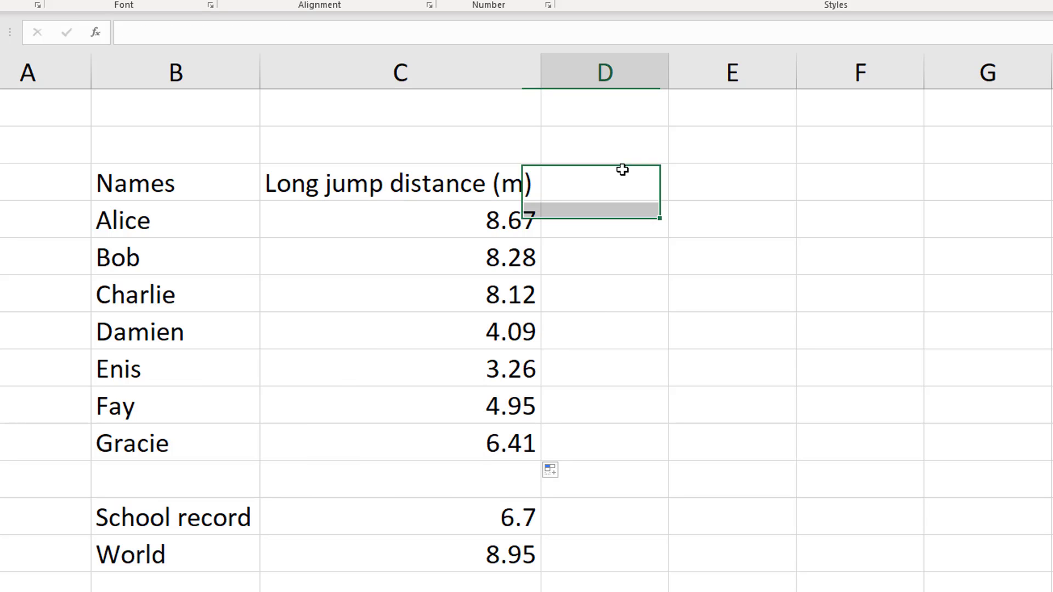
text(Comment)
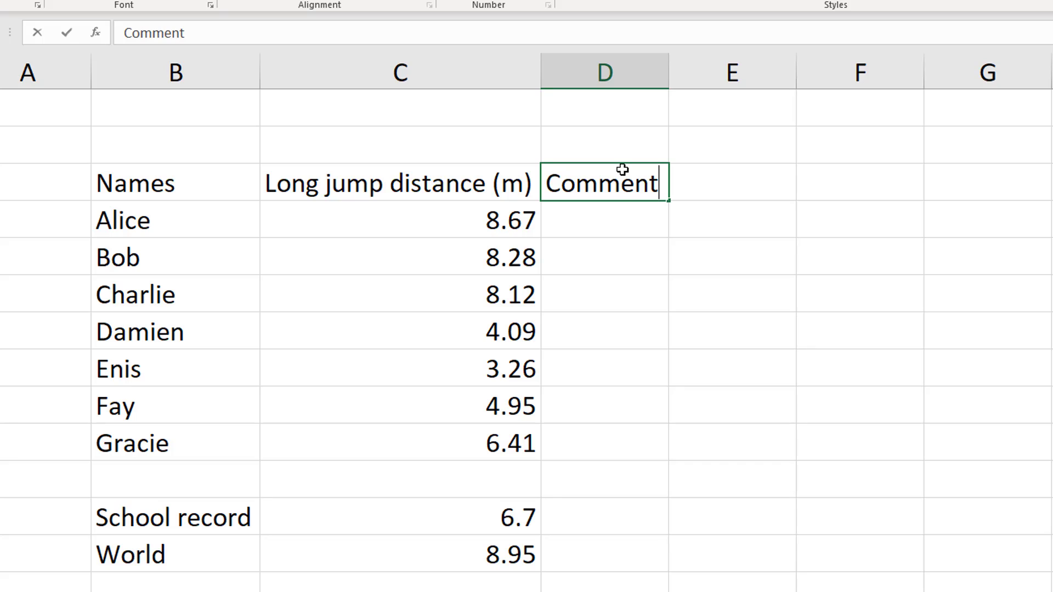
click(604, 226)
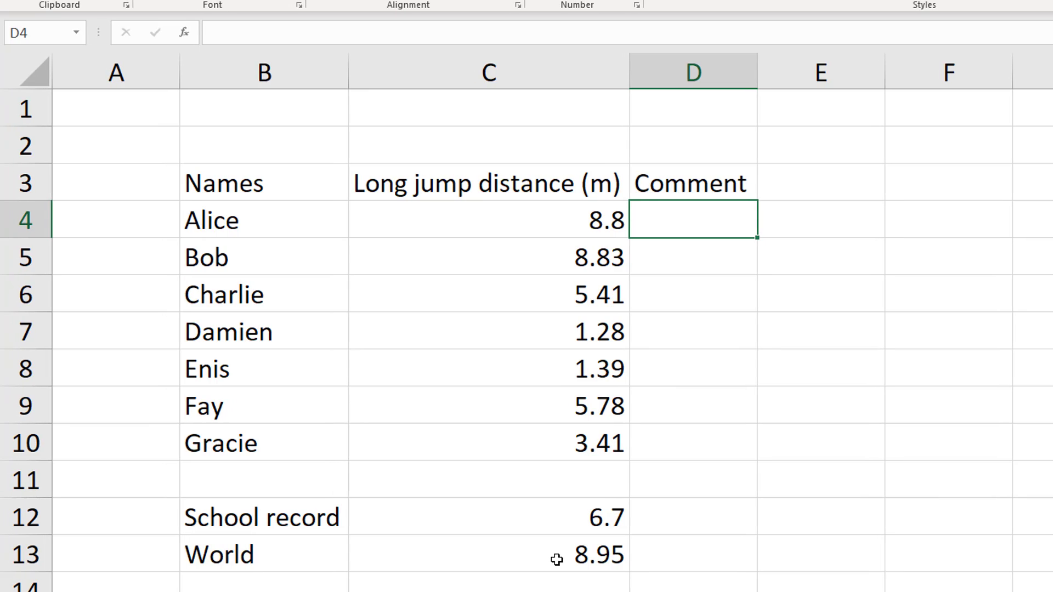
Enter =C4>C13 in D4 to test whether the first distance beats the world record
key(F2)
text(=)
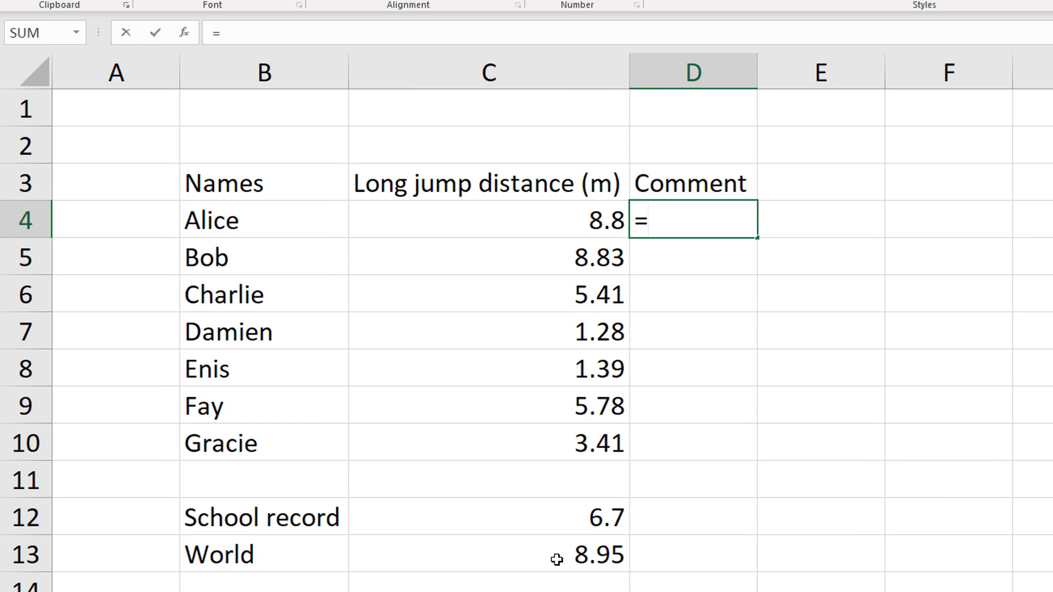
click(563, 221)
click(392, 37)
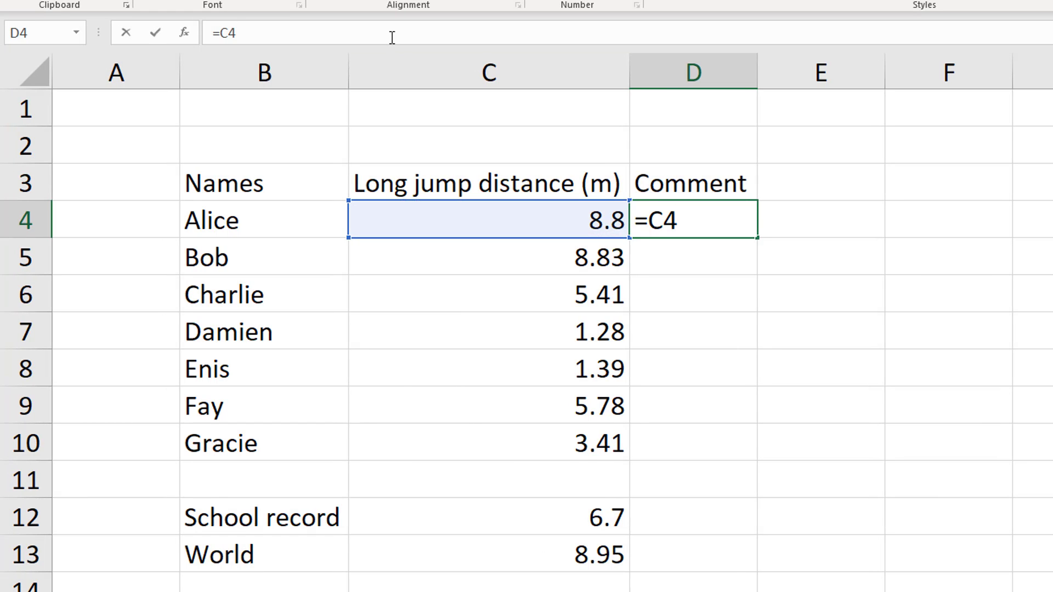
text(>)
click(532, 562)
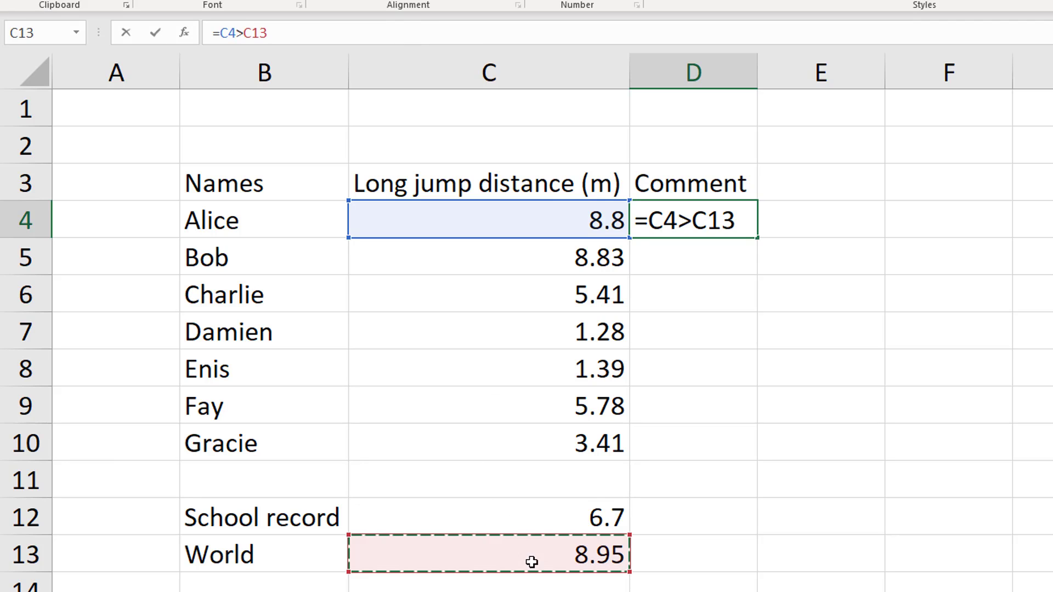
key(Return)
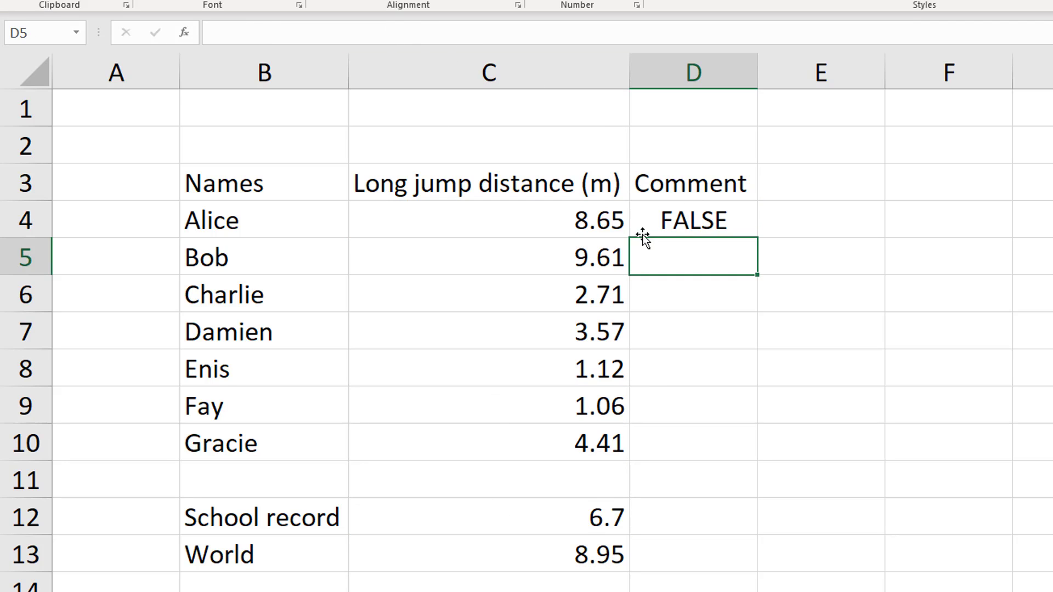
Make the world record reference in D4 absolute so the formula reads =C4>$C$13
click(665, 223)
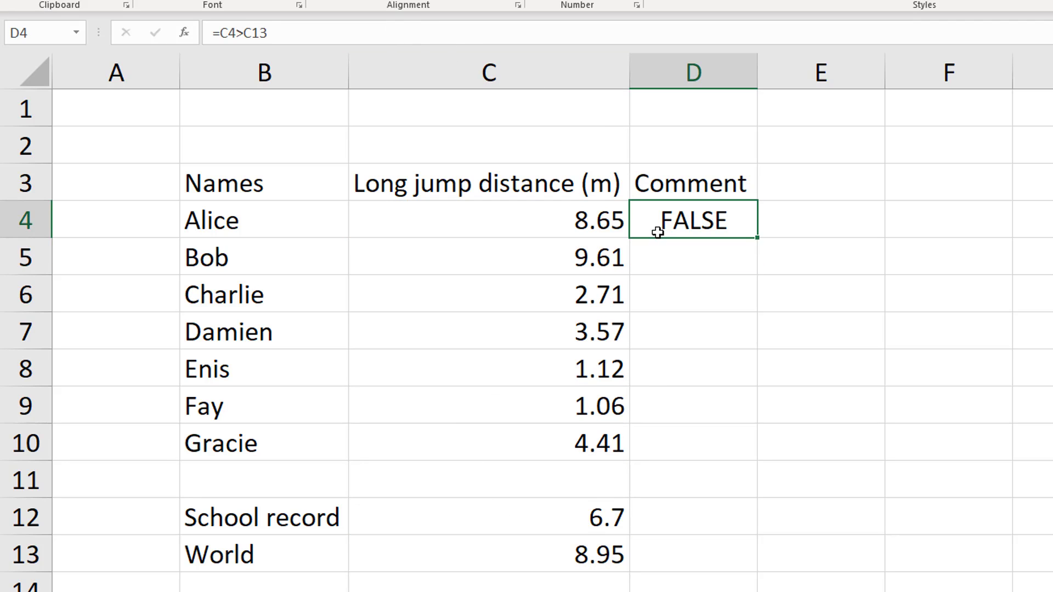
click(246, 34)
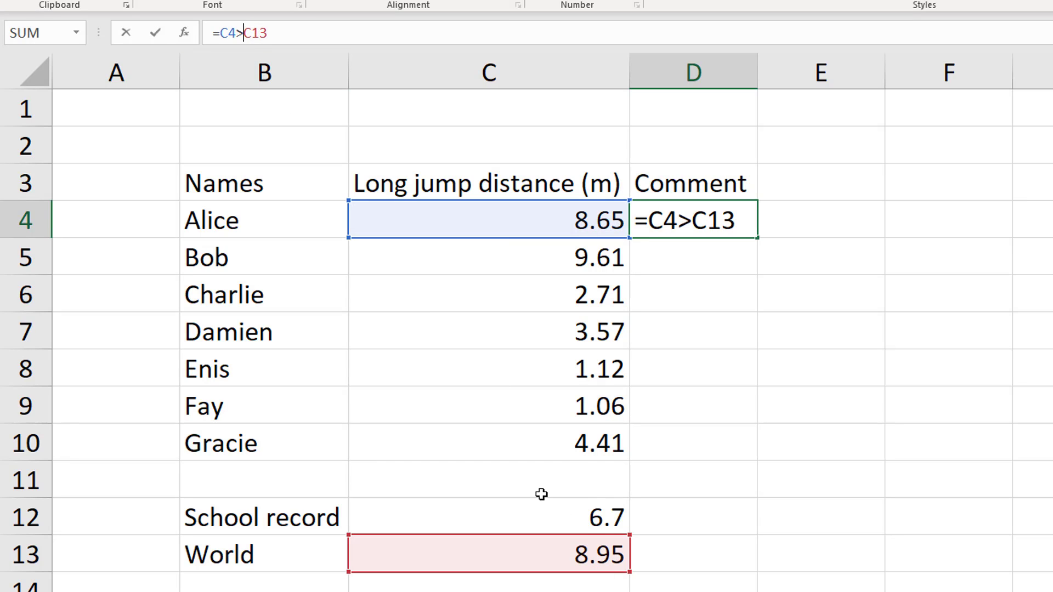
text($)
click(261, 34)
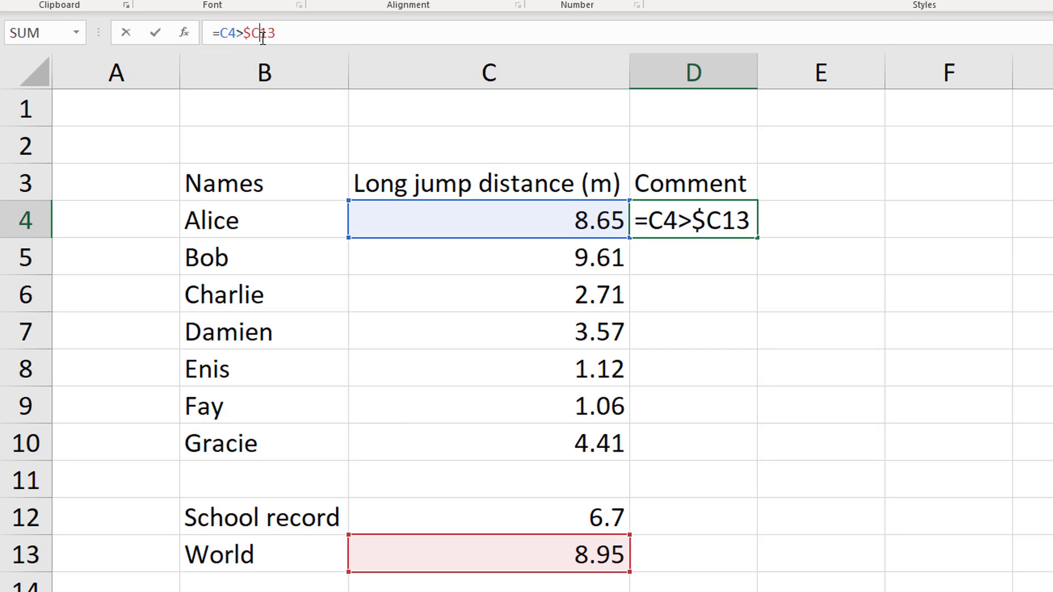
text($)
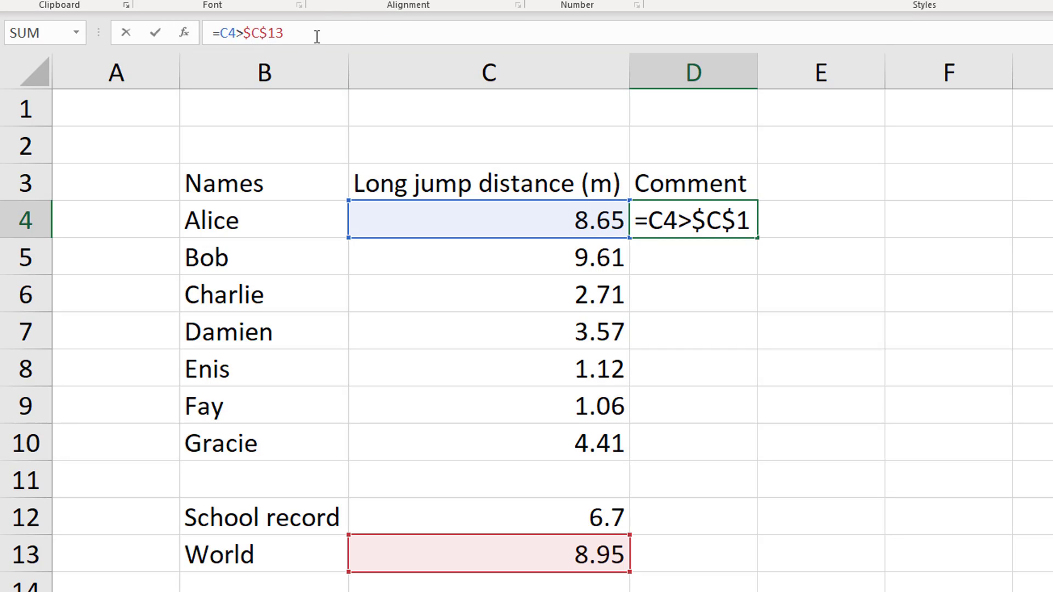
key(Return)
Fill the D4 comparison down to the last name in row 10
click(740, 220)
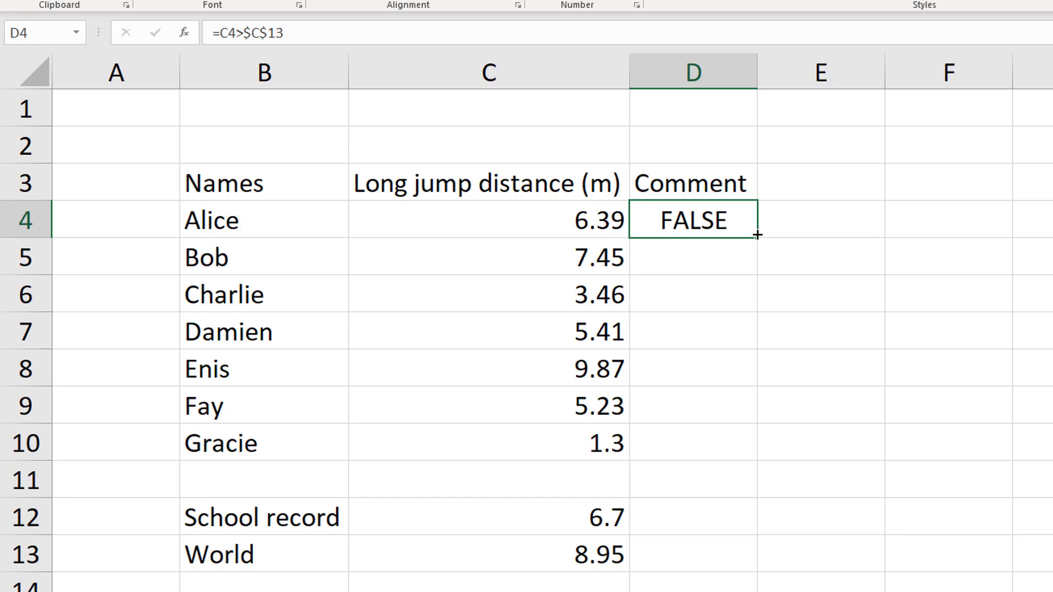
drag(758, 235, 735, 461)
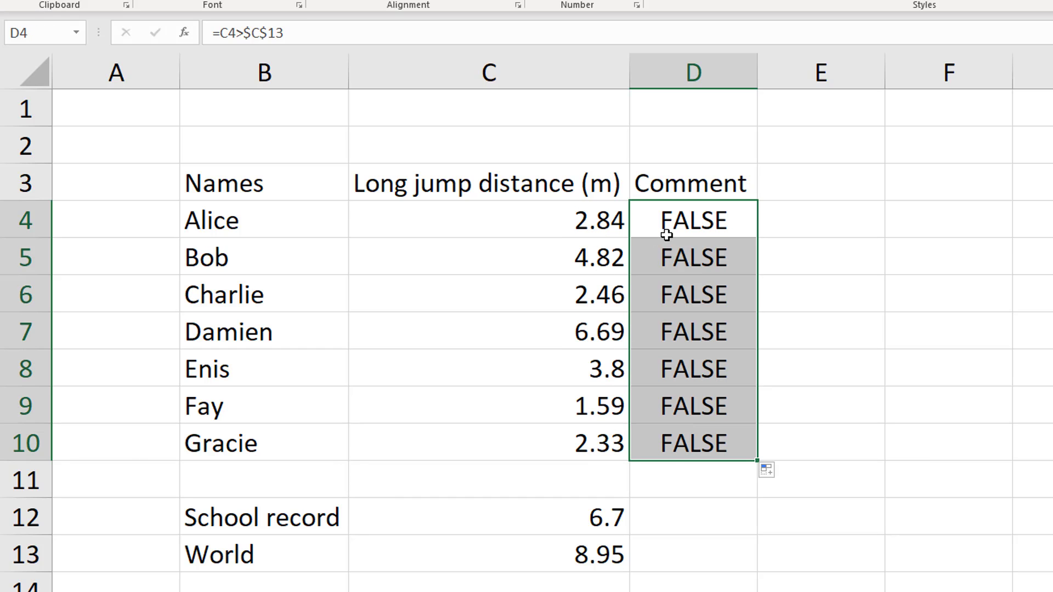
click(733, 236)
drag(757, 238, 737, 445)
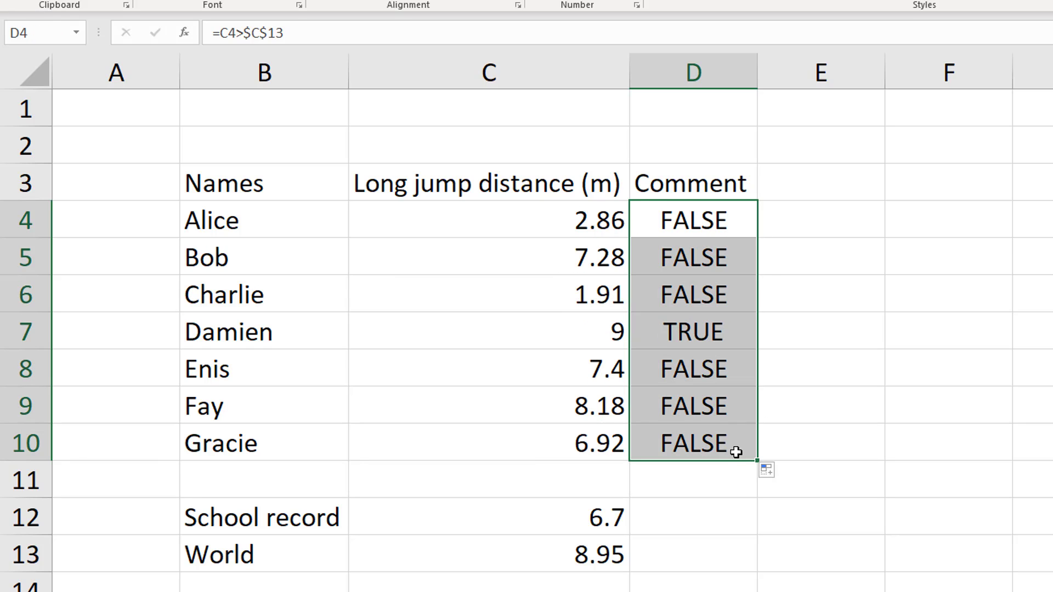
click(668, 343)
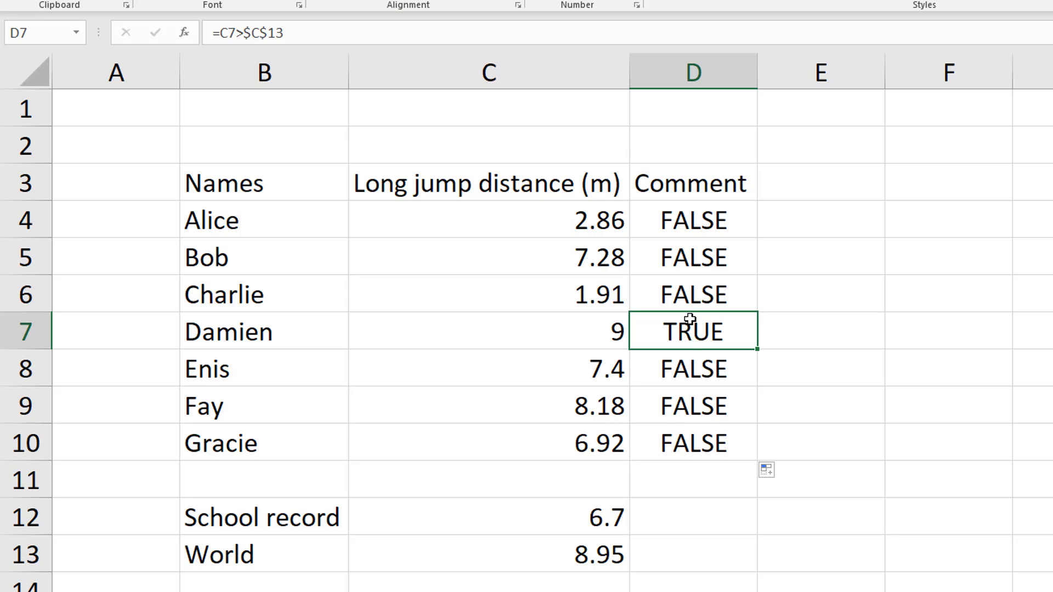
Start an IF function in D4 with the existing comparison C4>$C$13 as its logical test
click(685, 221)
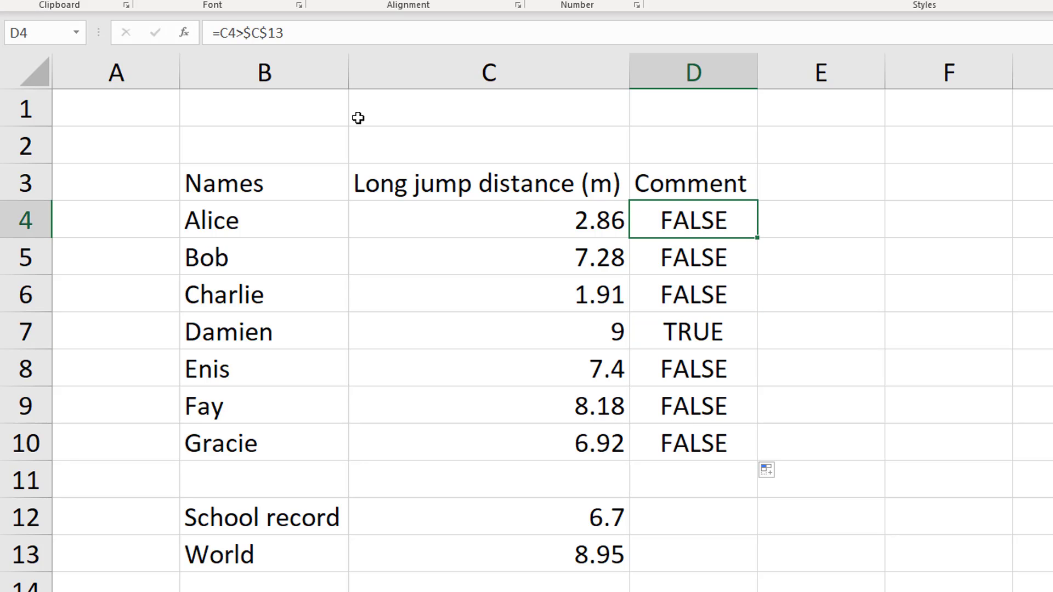
click(222, 32)
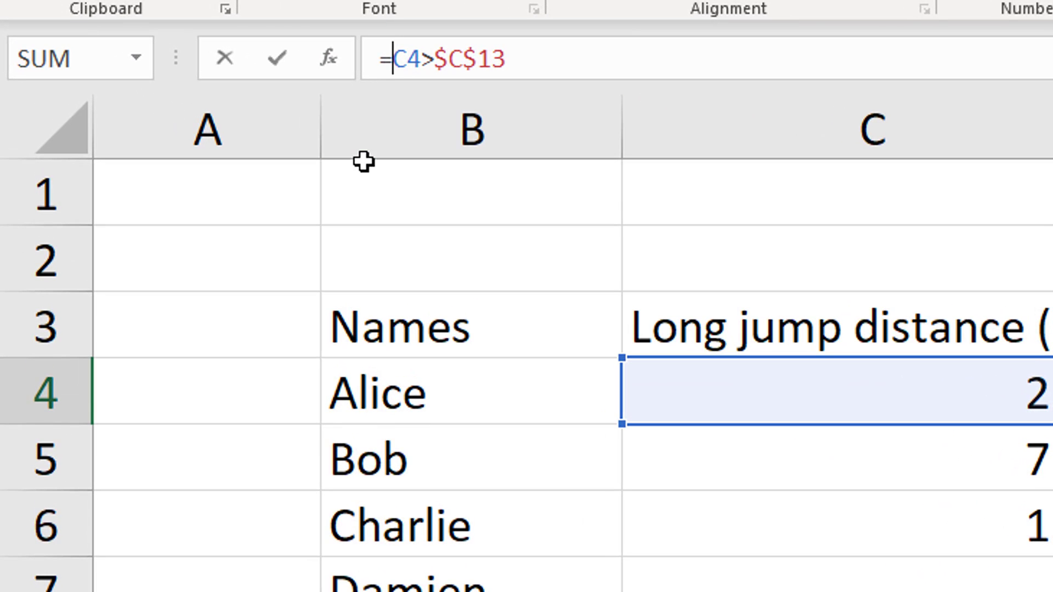
text(if()
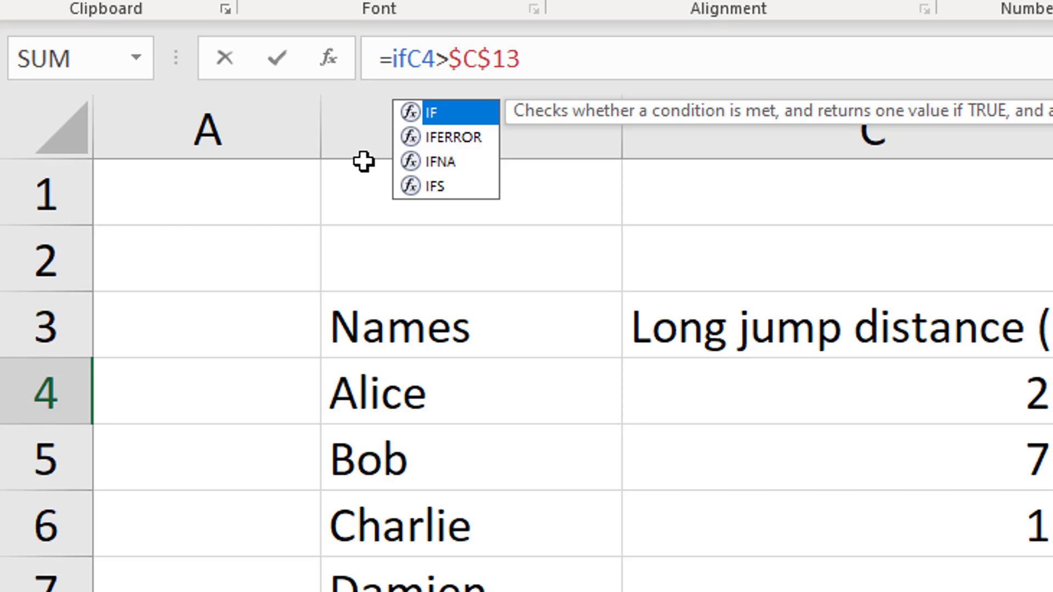
key(Right)
key(End)
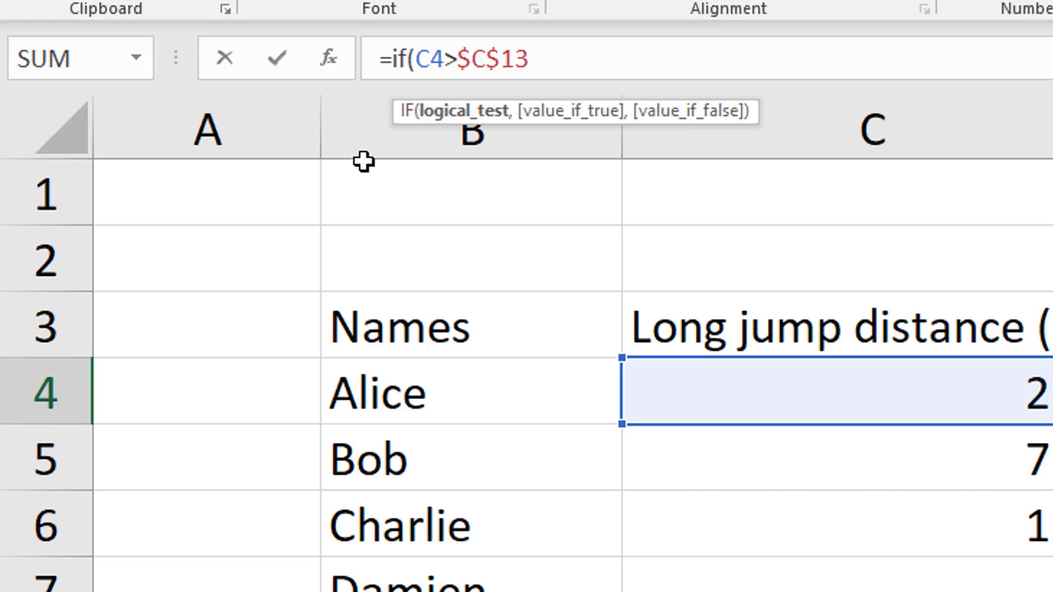
text(,)
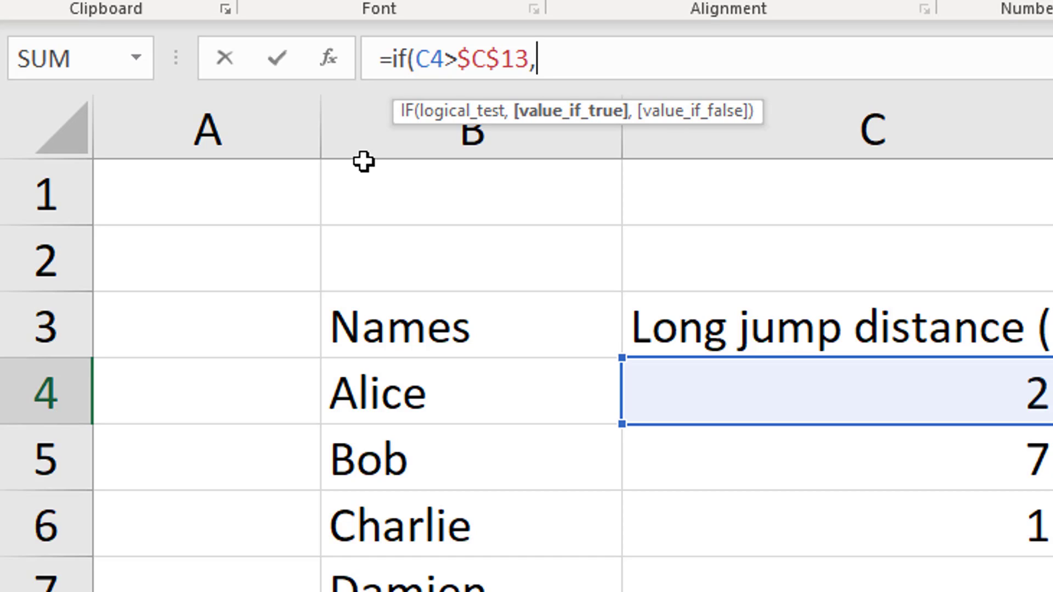
text("New WR)
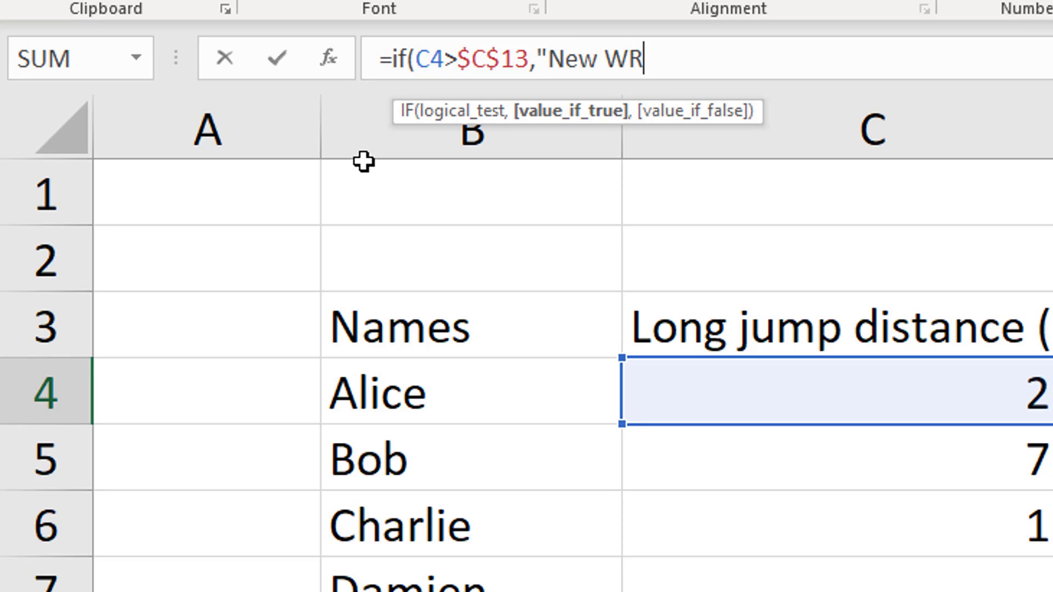
text(!",)
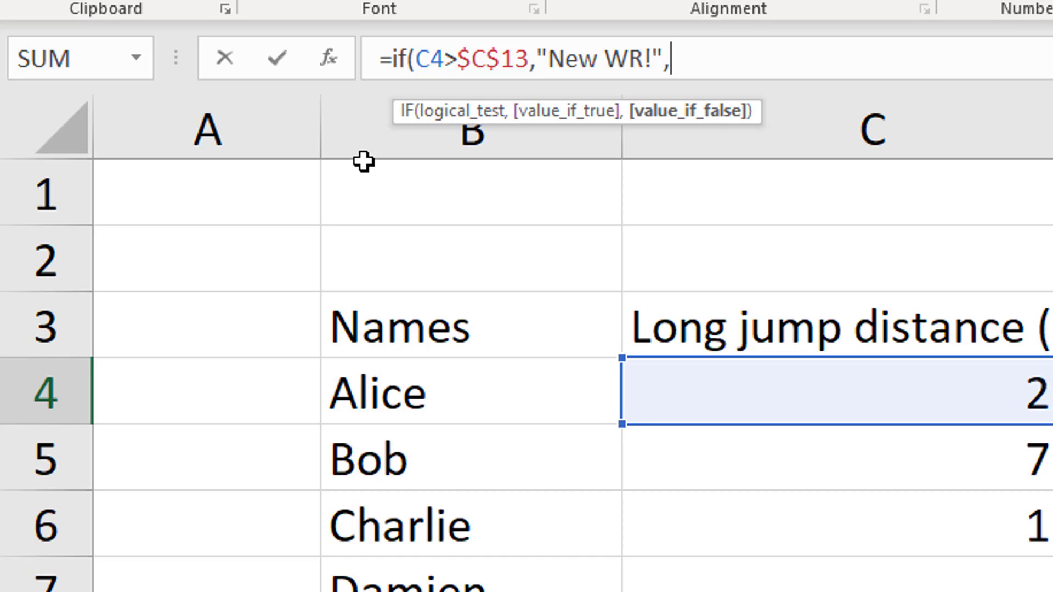
Complete the IF formula in D4 with "New WR!" as the true result and empty text "" as the false result
text("")
text())
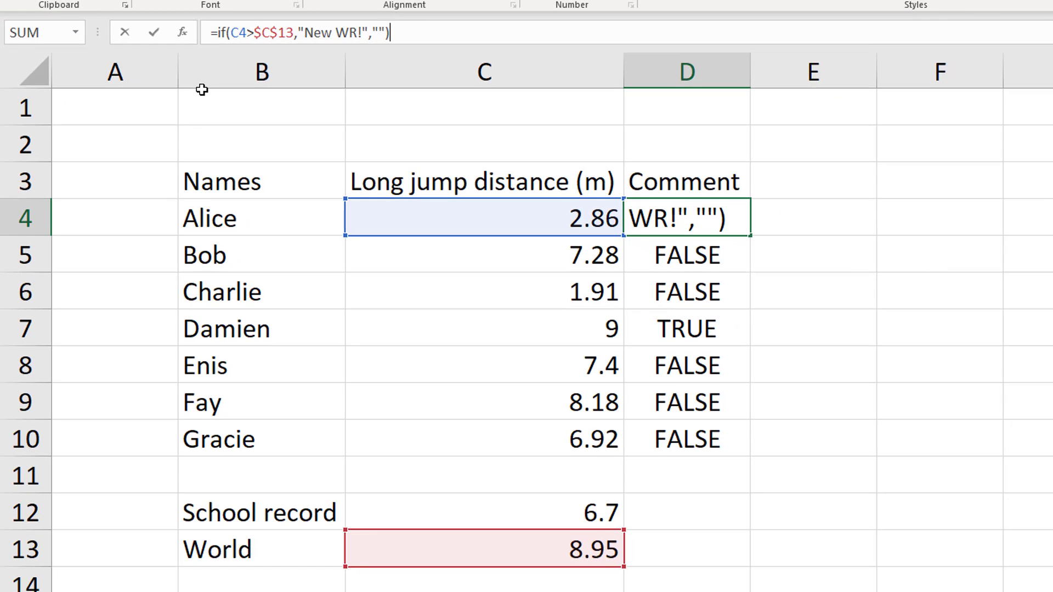
key(ctrl+Return)
key(Return)
Fill the IF formula from D4 down to D10, replacing the earlier comparisons
click(702, 227)
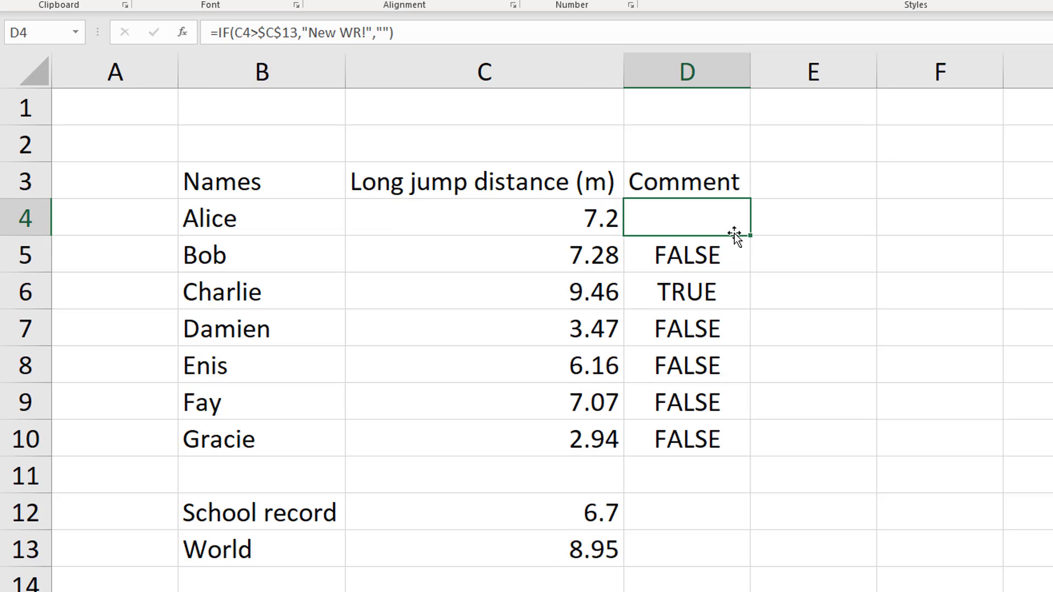
drag(750, 236, 740, 449)
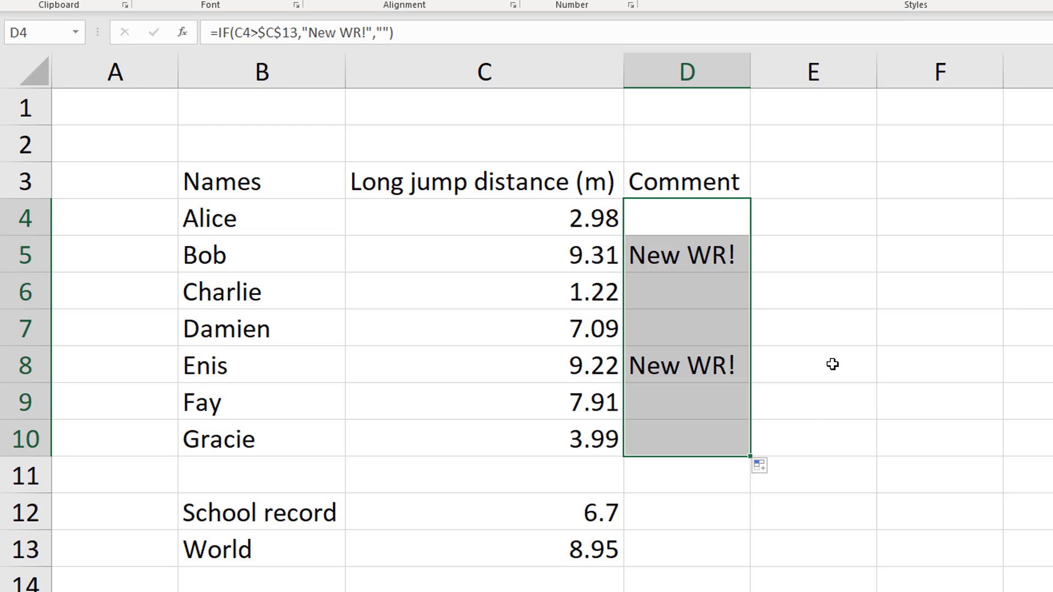
click(678, 254)
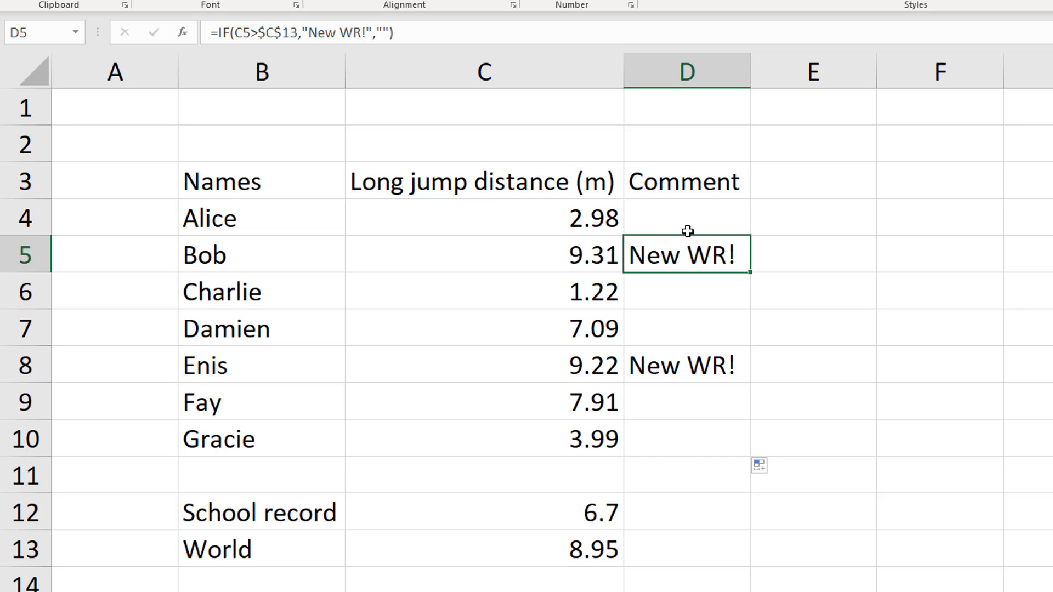
click(581, 225)
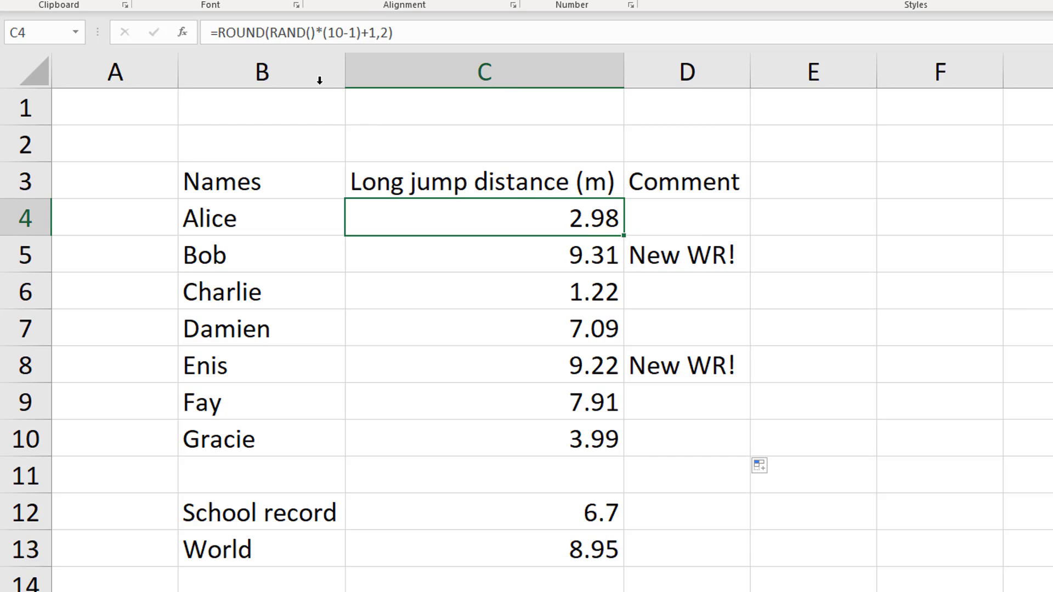
drag(270, 33, 317, 34)
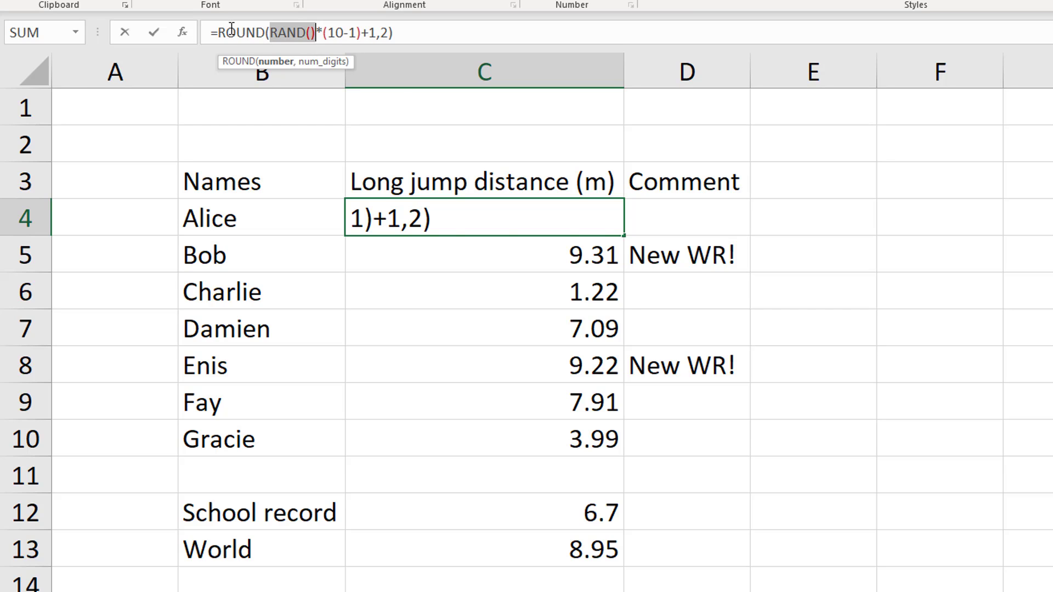
click(679, 227)
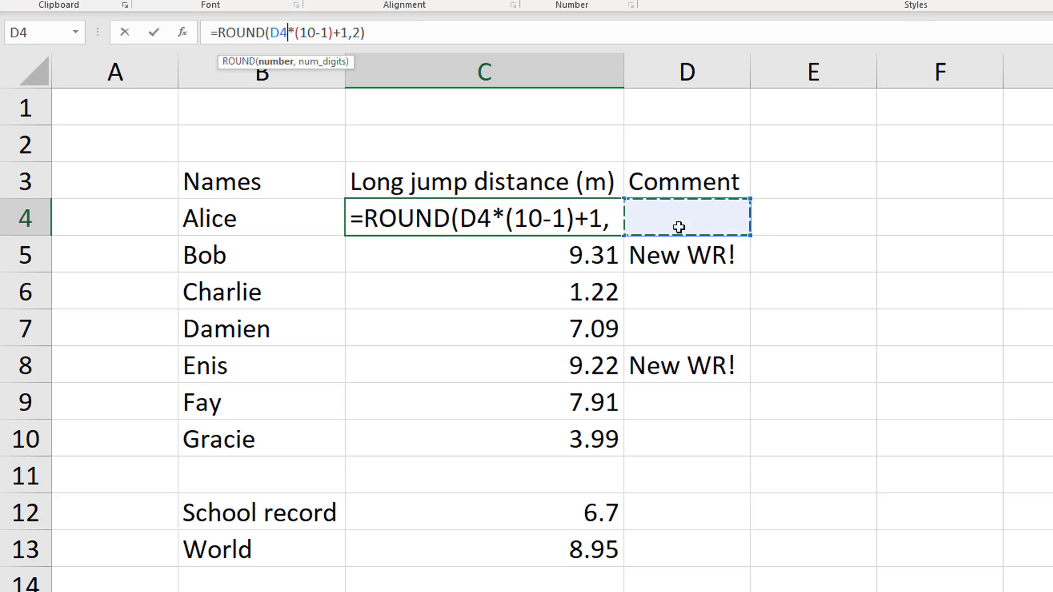
key(Escape)
Replace the empty-text false result in D4's IF formula with the start of a nested IF function
click(681, 227)
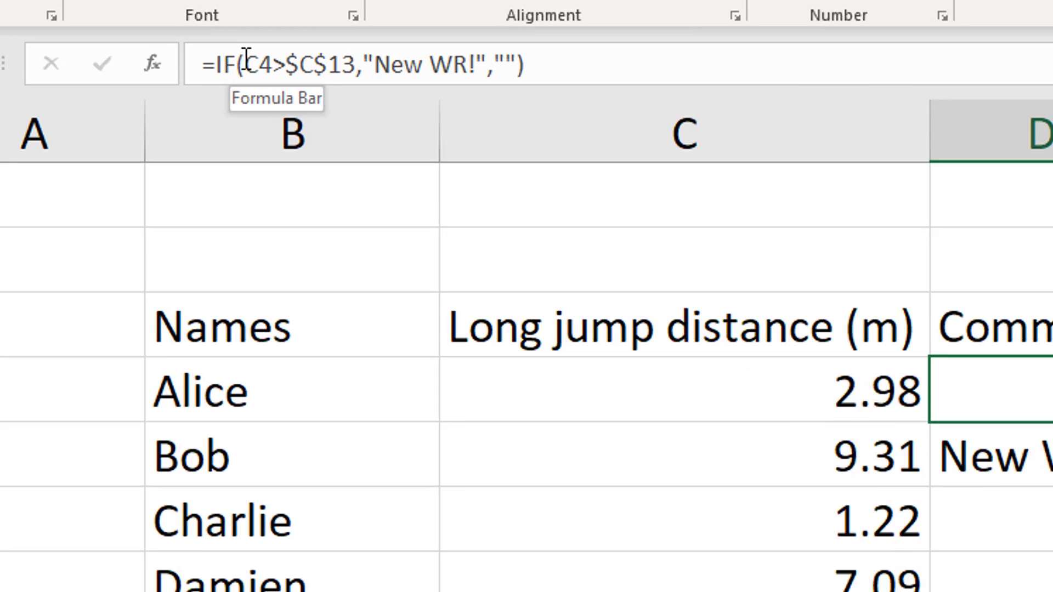
drag(235, 32, 258, 33)
drag(365, 88, 393, 82)
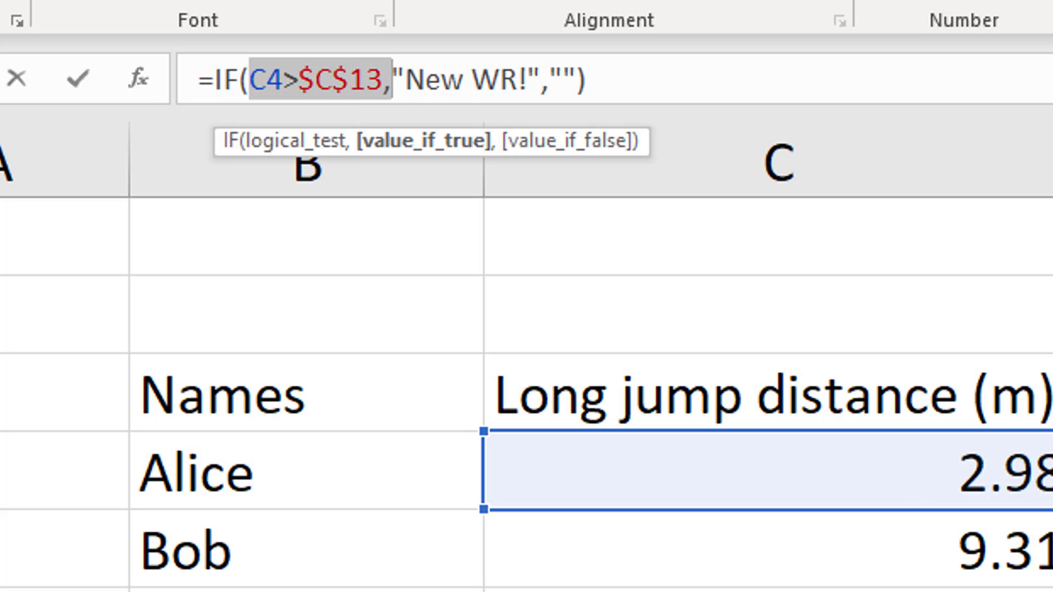
click(547, 80)
text(,)
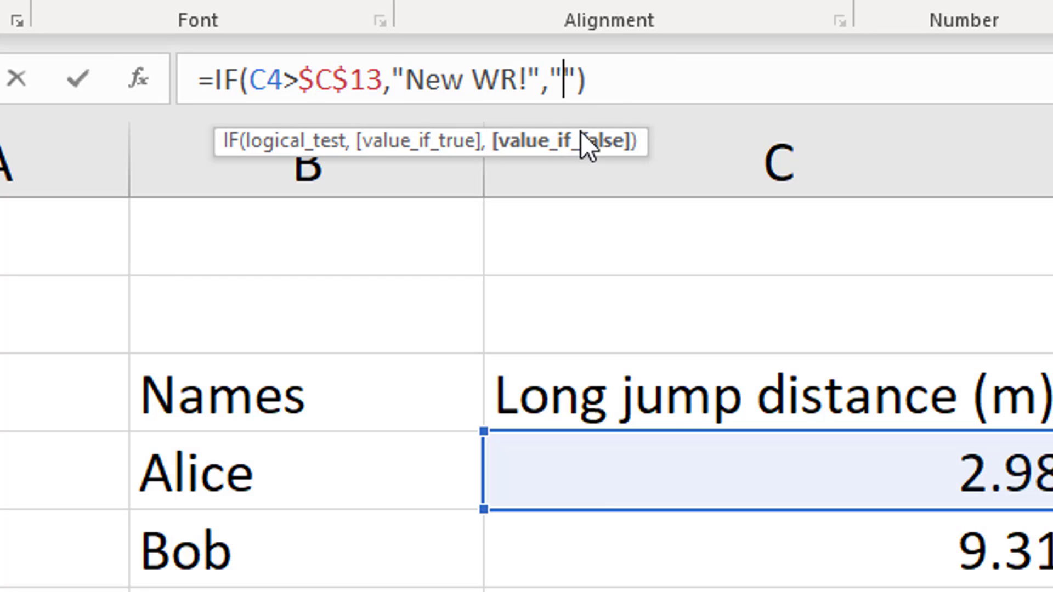
key(Delete)
key(Delete)
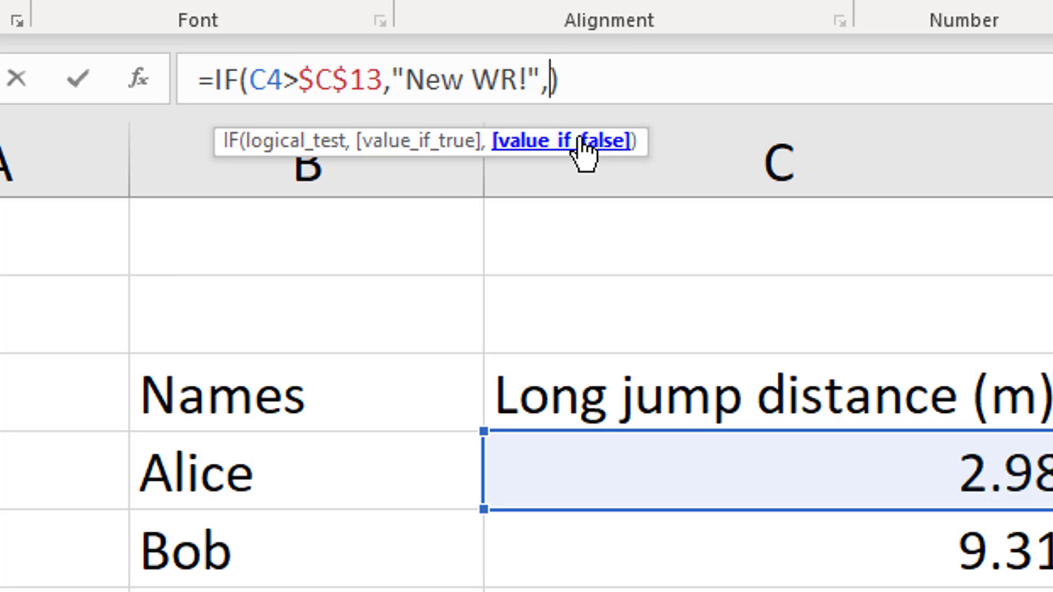
text(if)
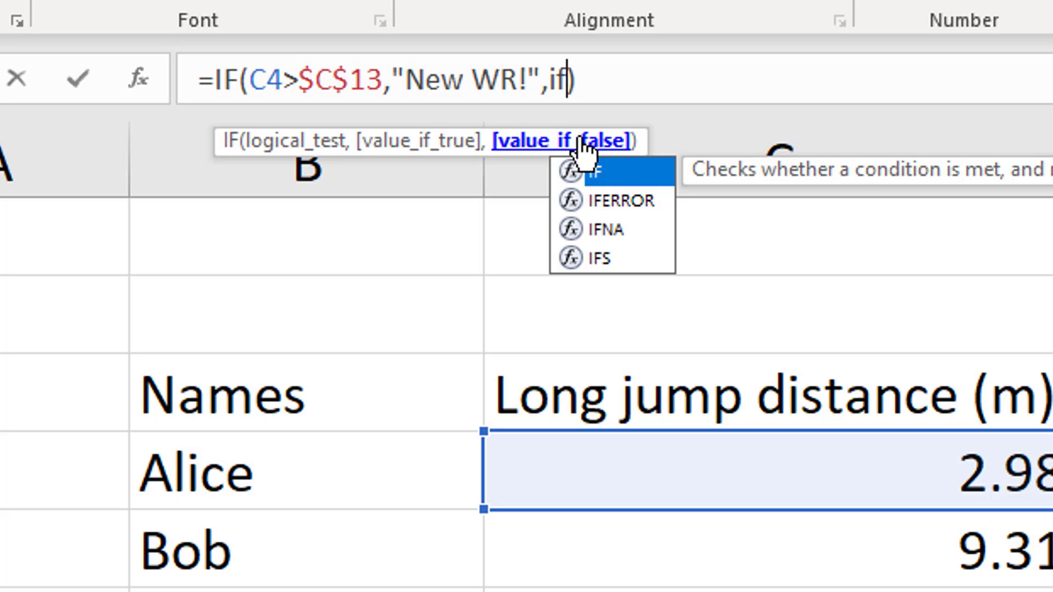
text(()
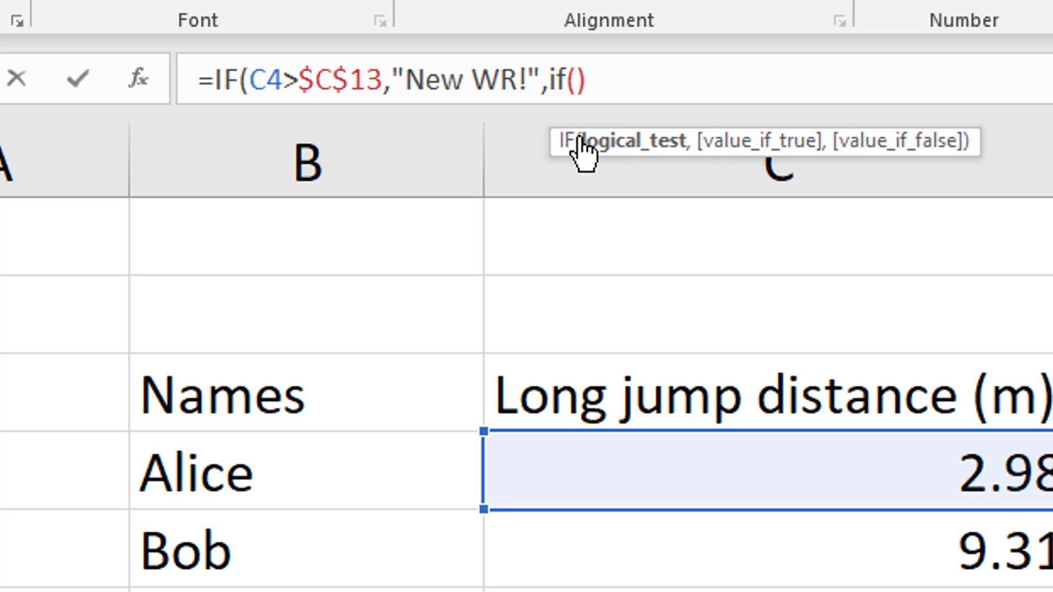
Enter C4>$C$12 as the nested IF's logical test, with an absolute reference to the school record
text(C4)
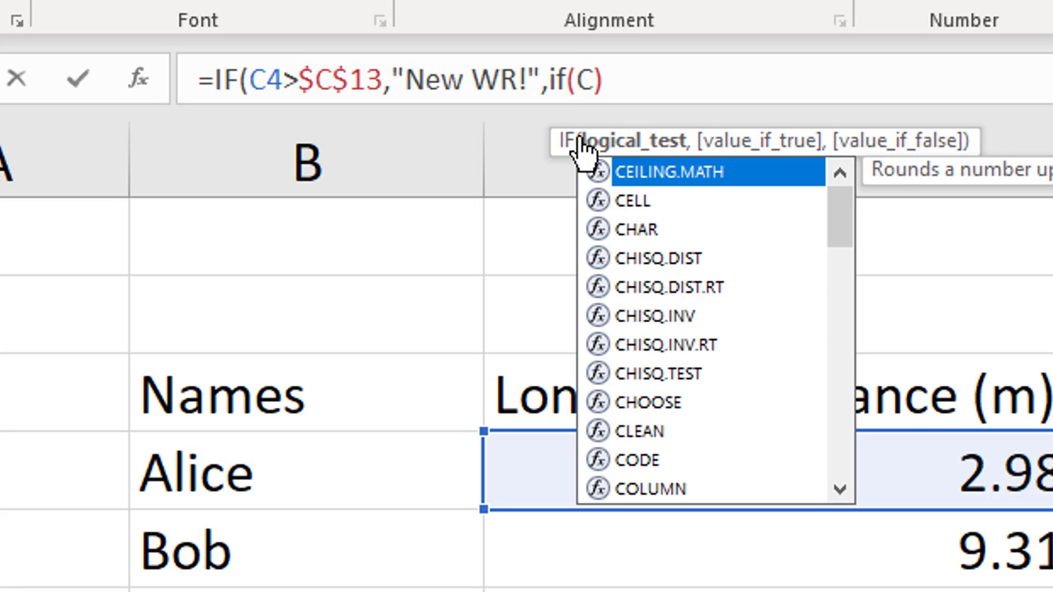
text(>)
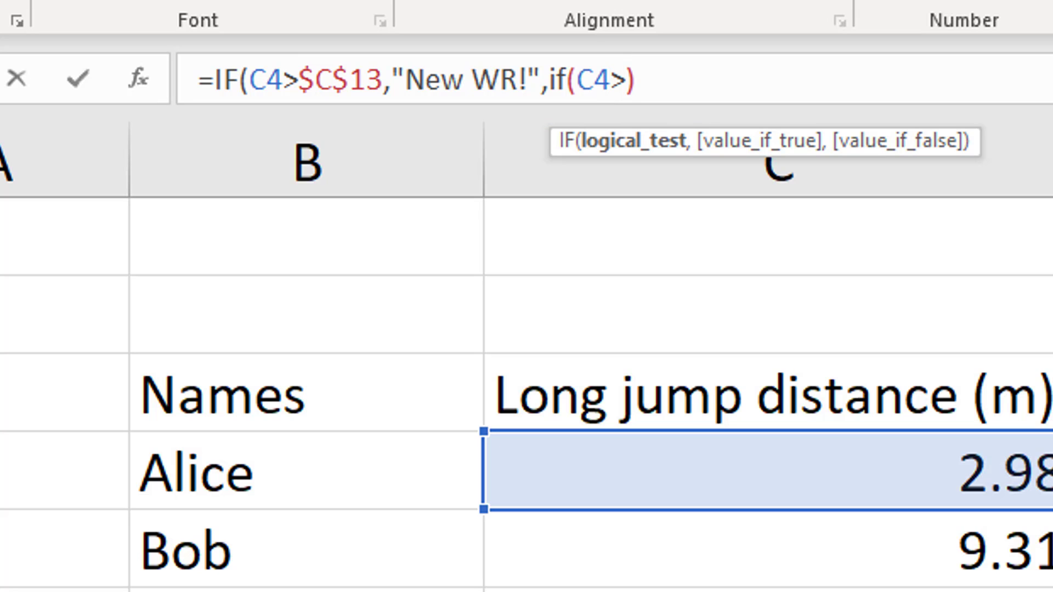
text(C12)
text($)
key(Right)
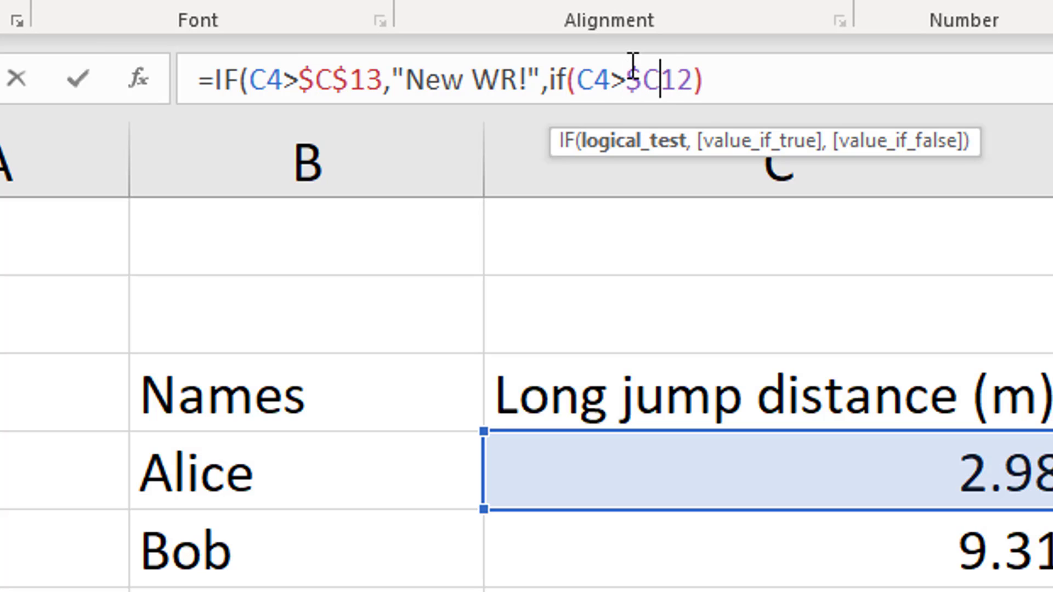
text($)
key(Right)
key(Right)
key(Right)
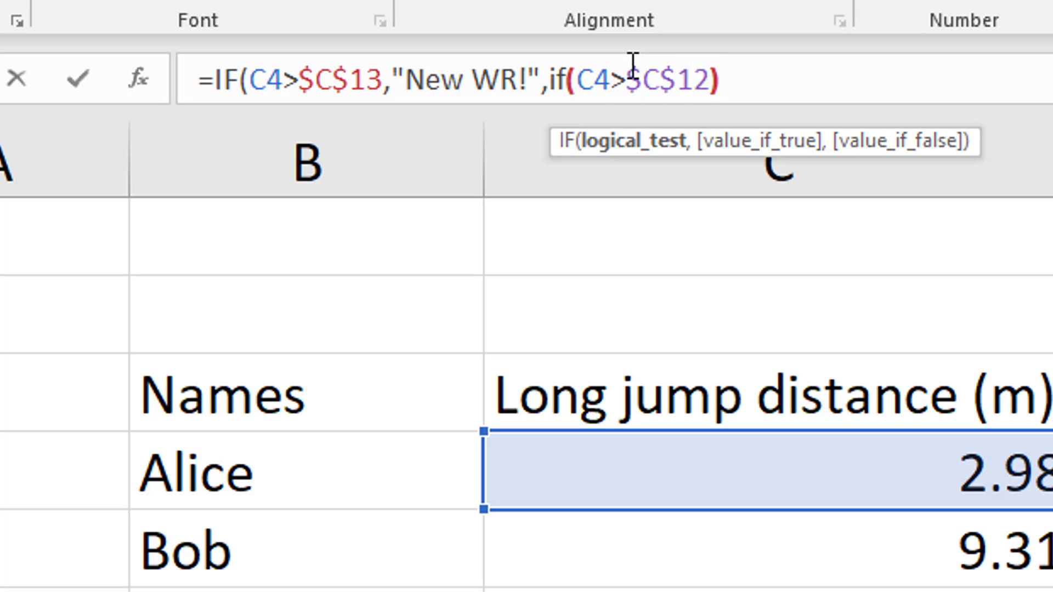
key(Left)
text(,)
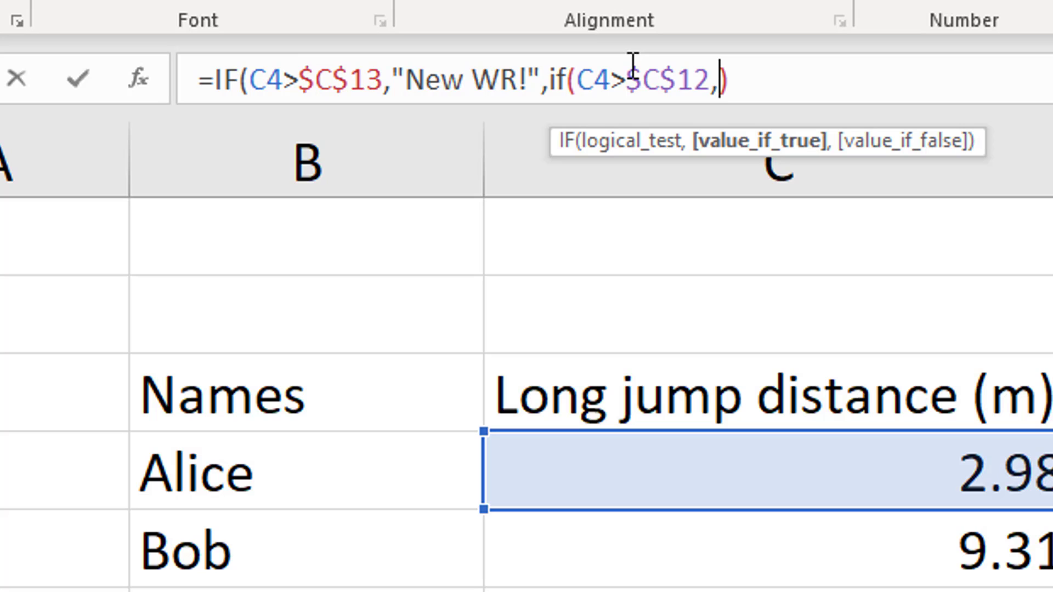
text(")
text(New S)
text(R!)
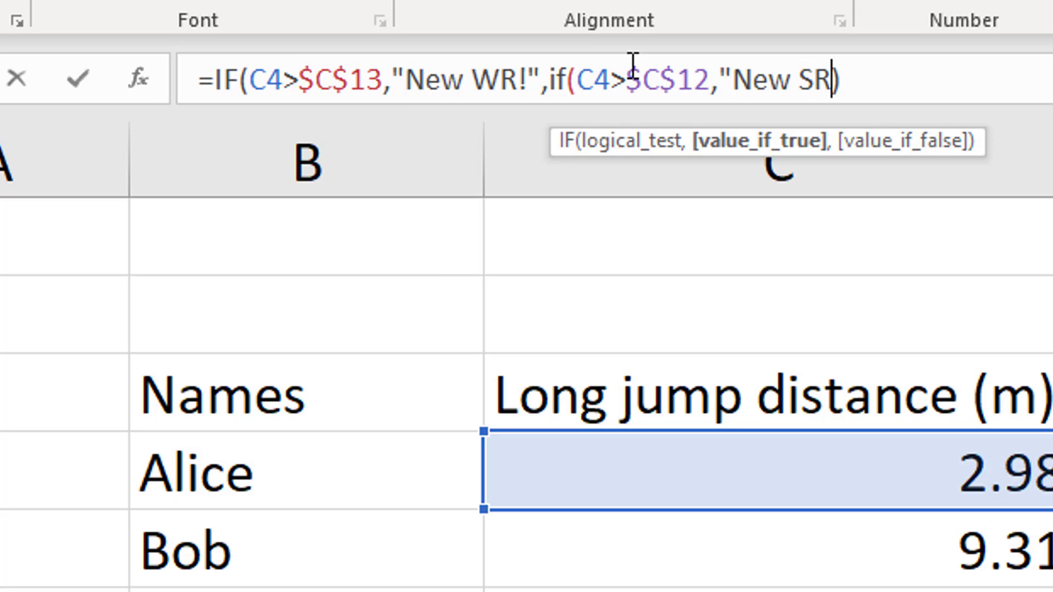
text(")
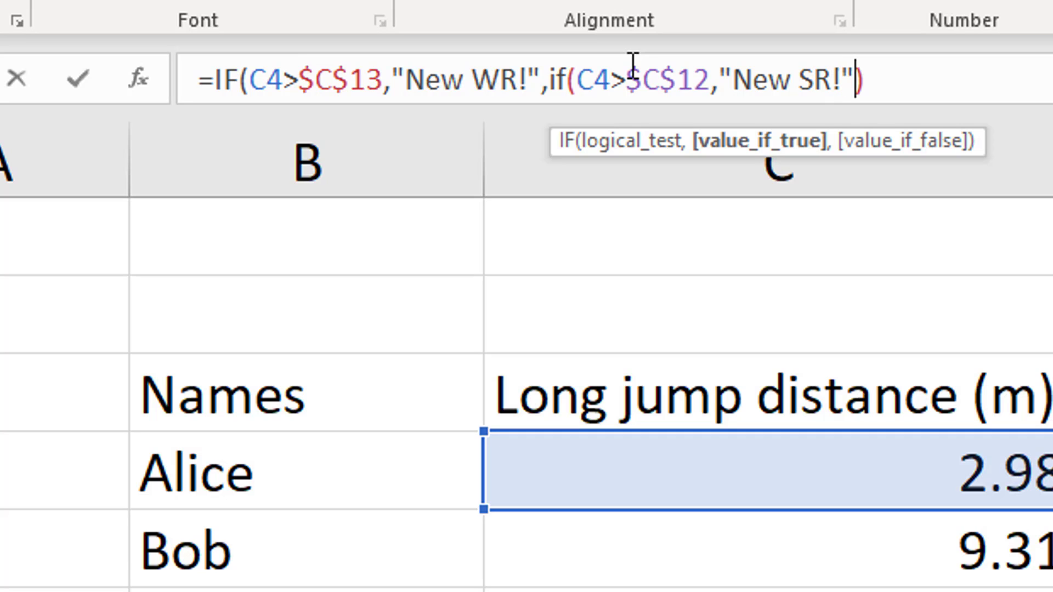
text(,")
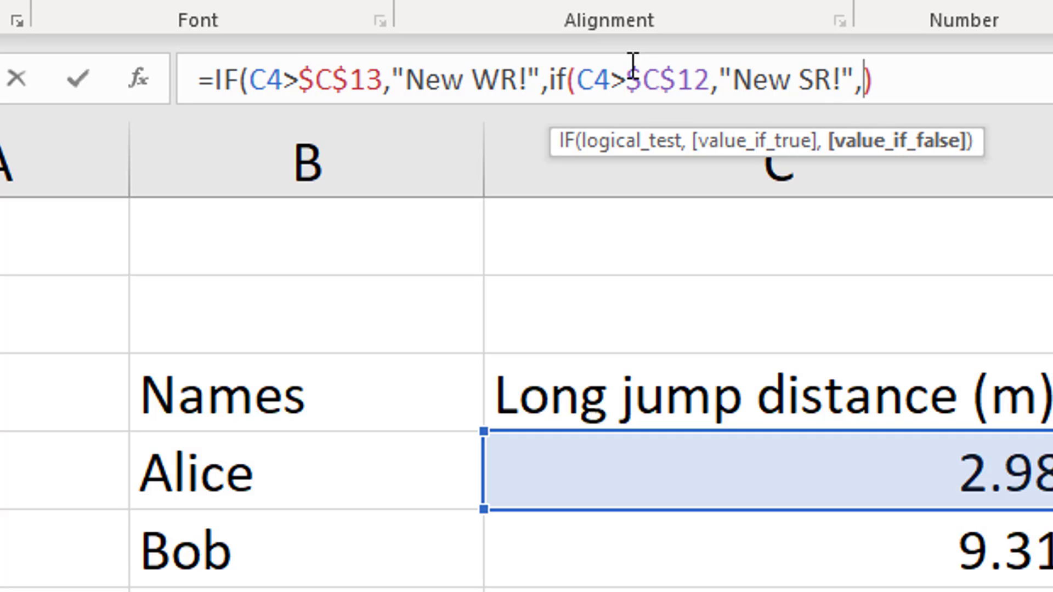
text(")
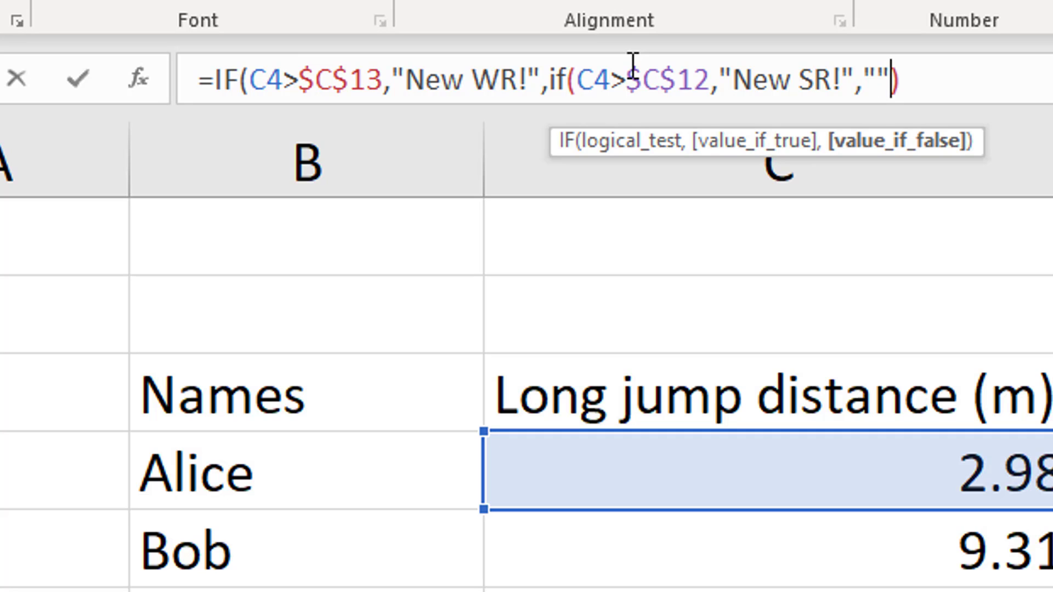
Complete the nested IF in D4 with "New SR!" as the true result and empty text "" as the false result
key(Right)
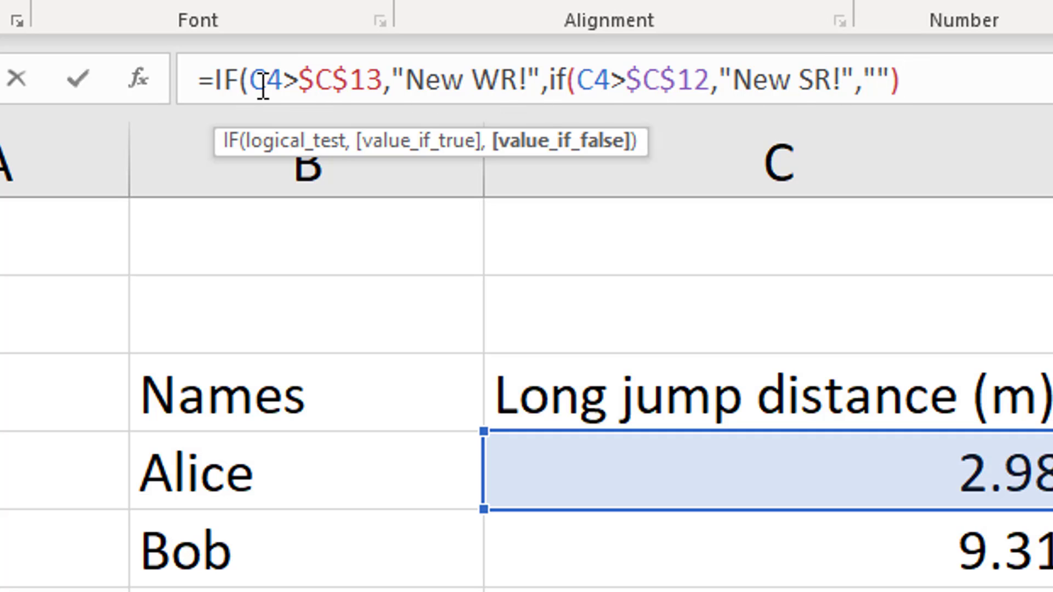
drag(241, 82, 905, 68)
click(909, 70)
text())
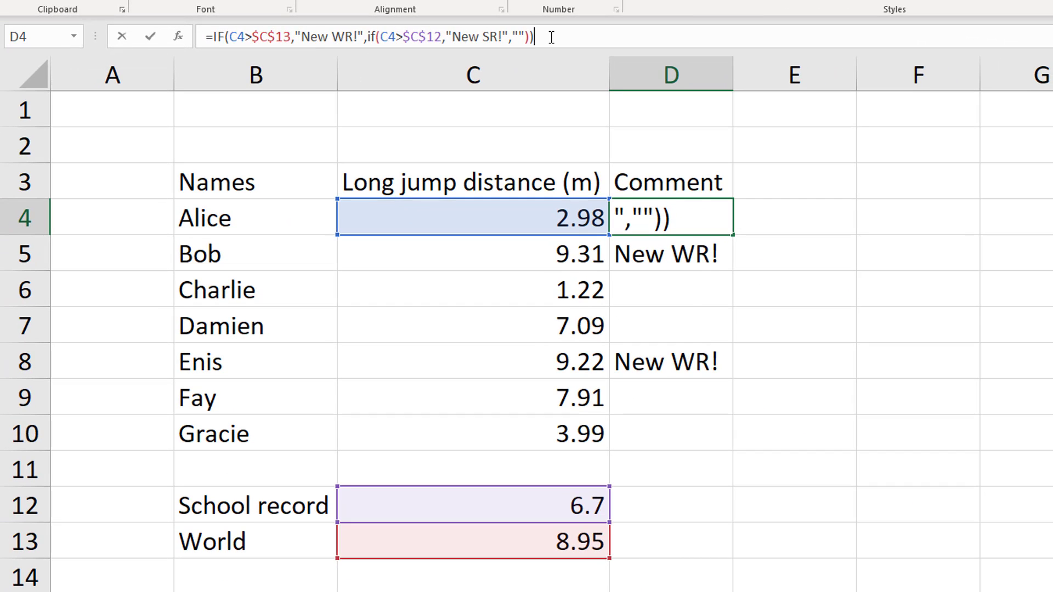
key(Return)
Fill the nested IF formula from D4 down to D10
click(684, 220)
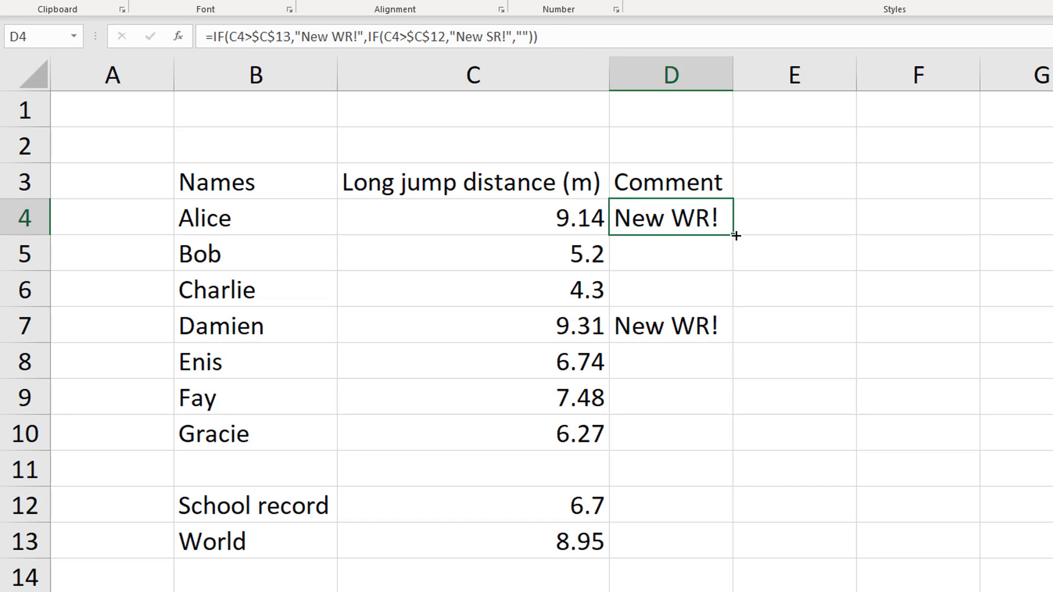
drag(736, 236, 685, 437)
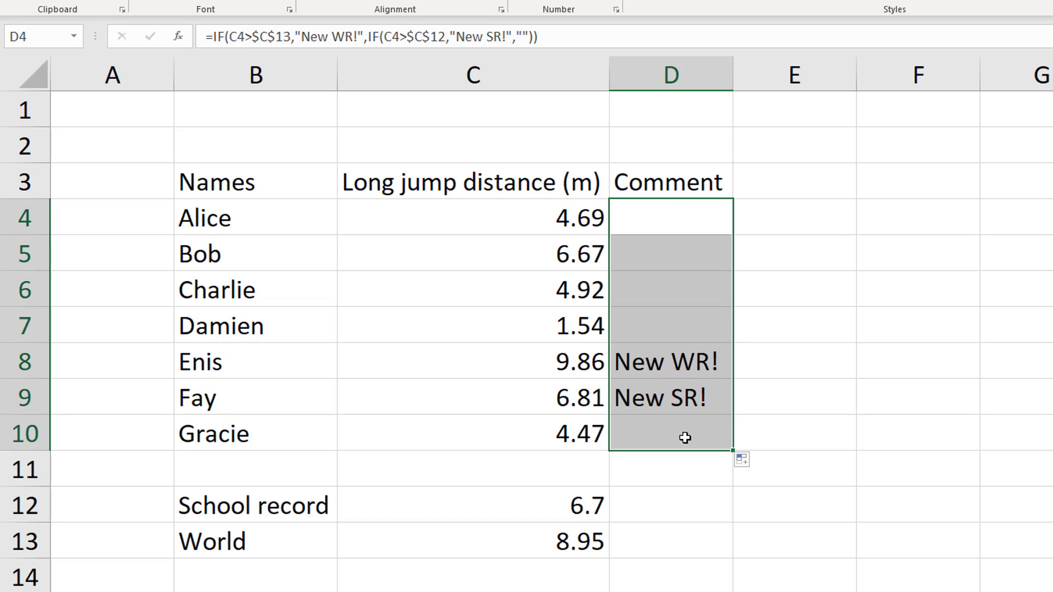
click(675, 495)
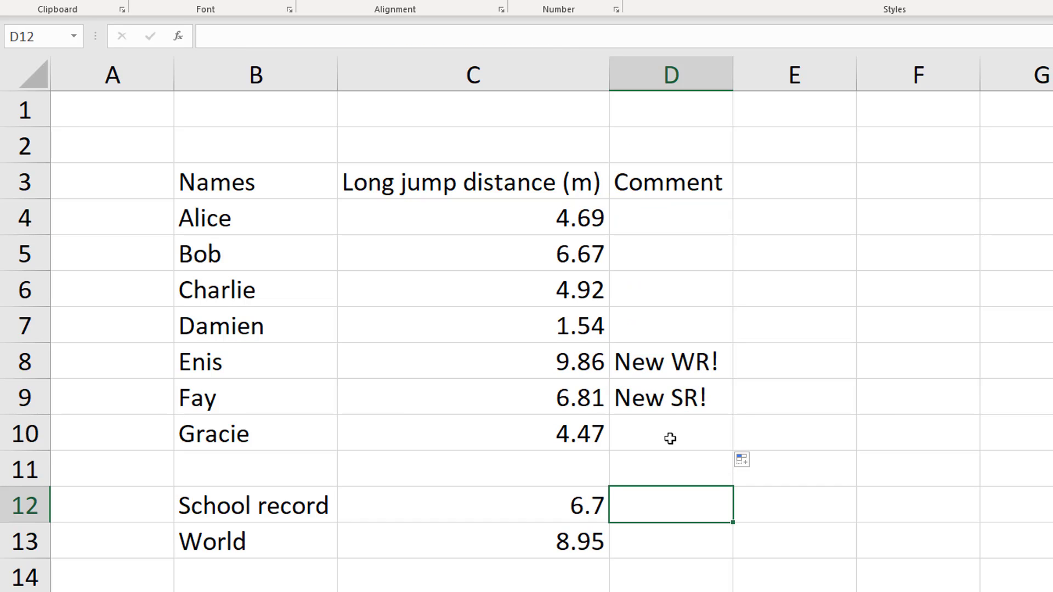
Examine how D9's nested IF formula compares the distance in C9 with the world and school records
click(660, 399)
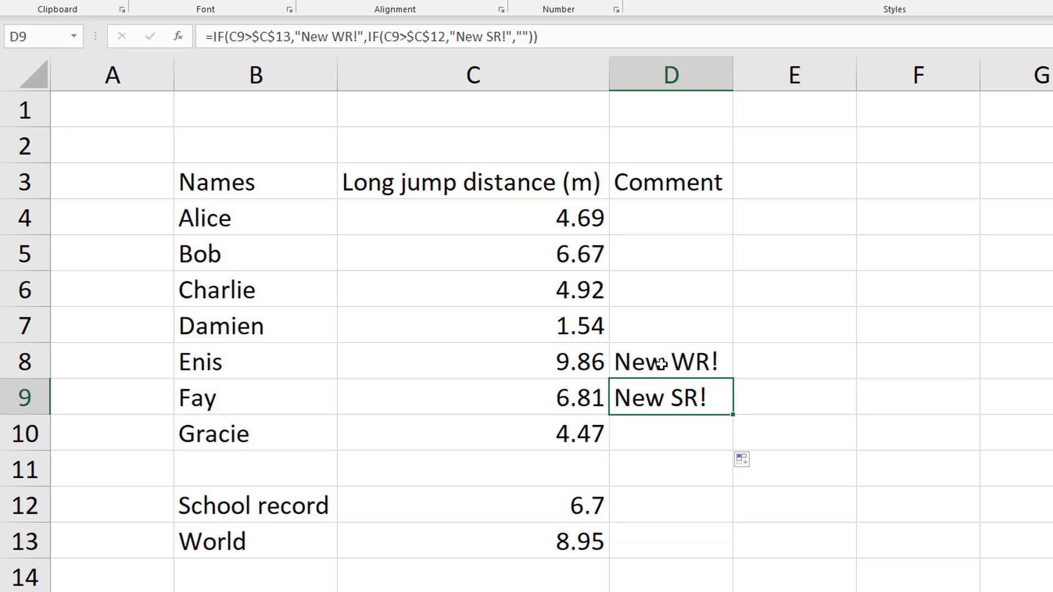
click(572, 401)
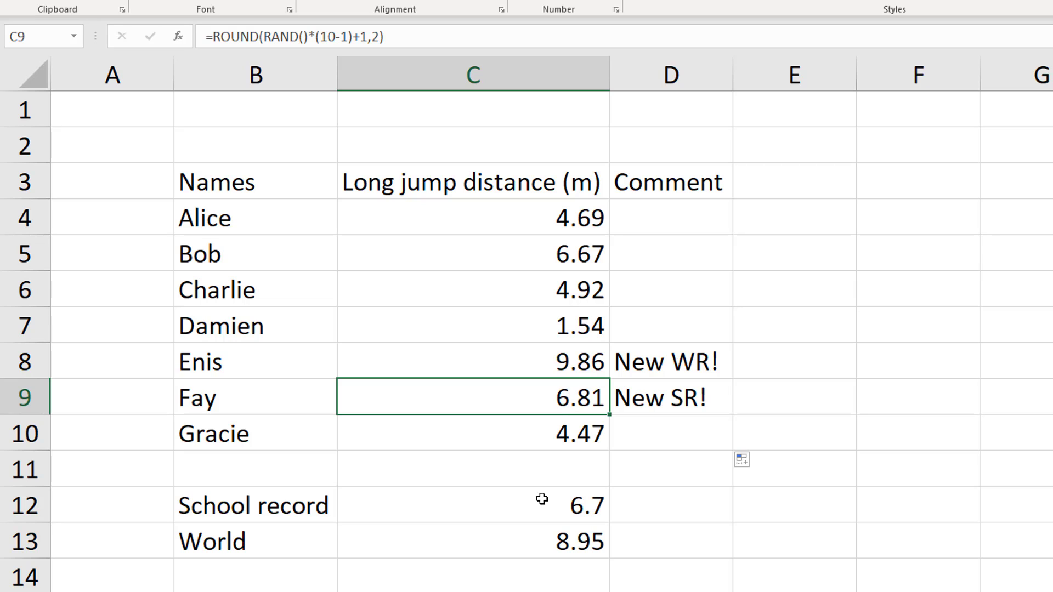
click(565, 546)
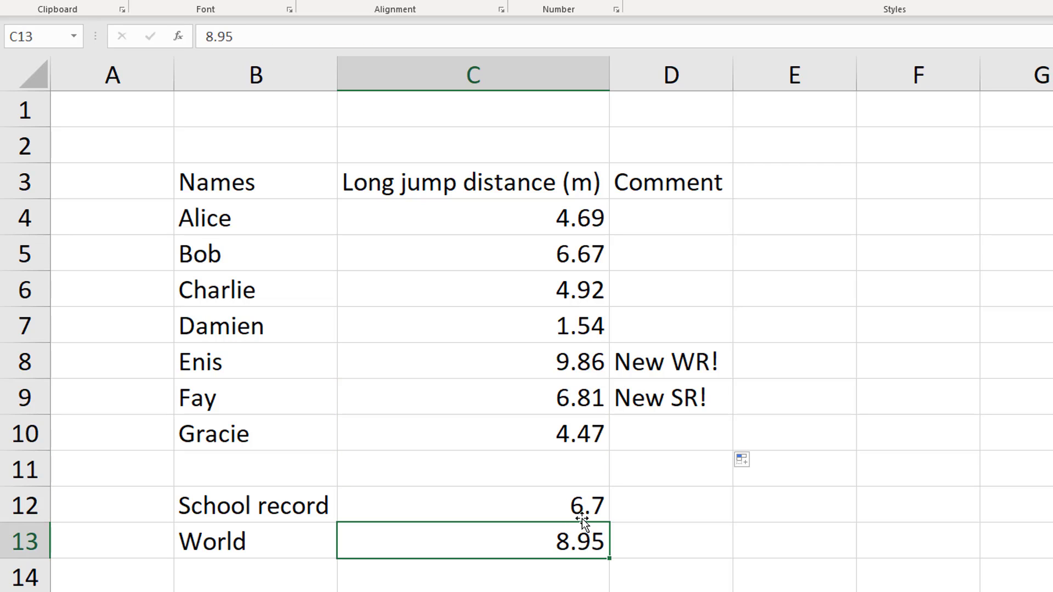
click(662, 406)
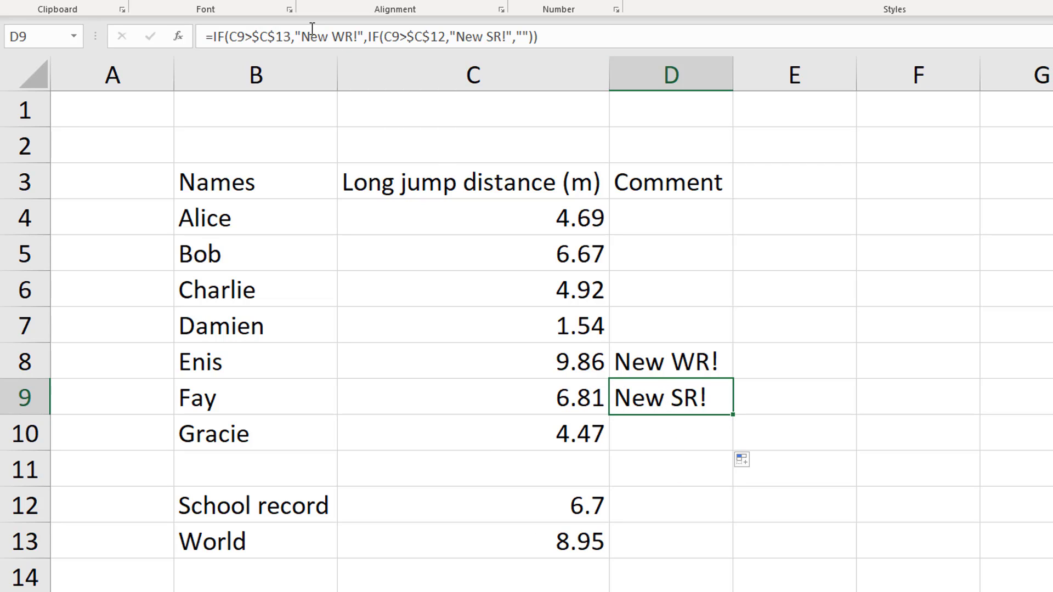
drag(298, 36, 362, 36)
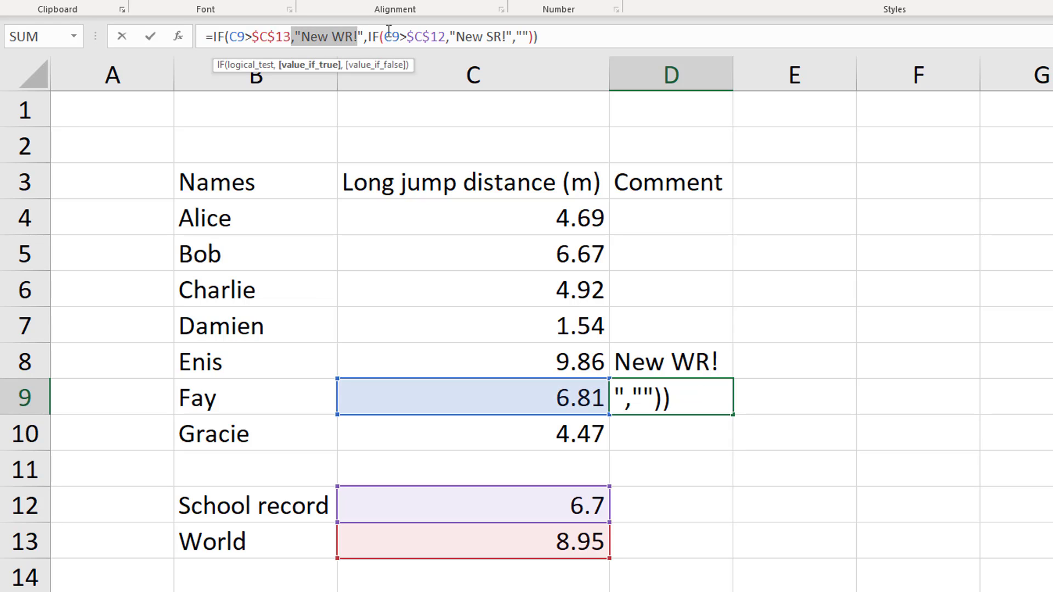
click(422, 33)
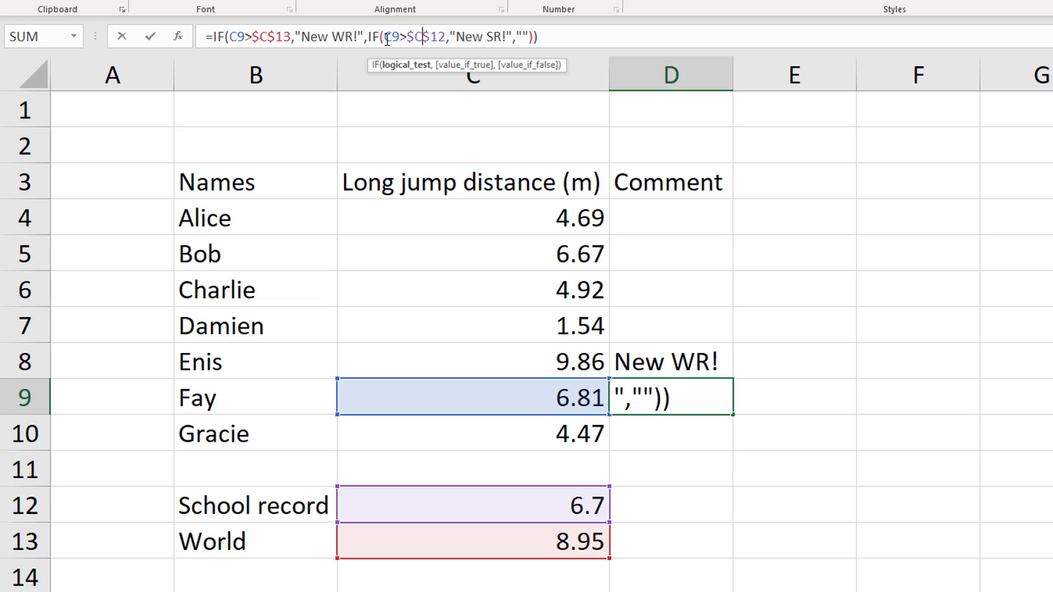
click(576, 32)
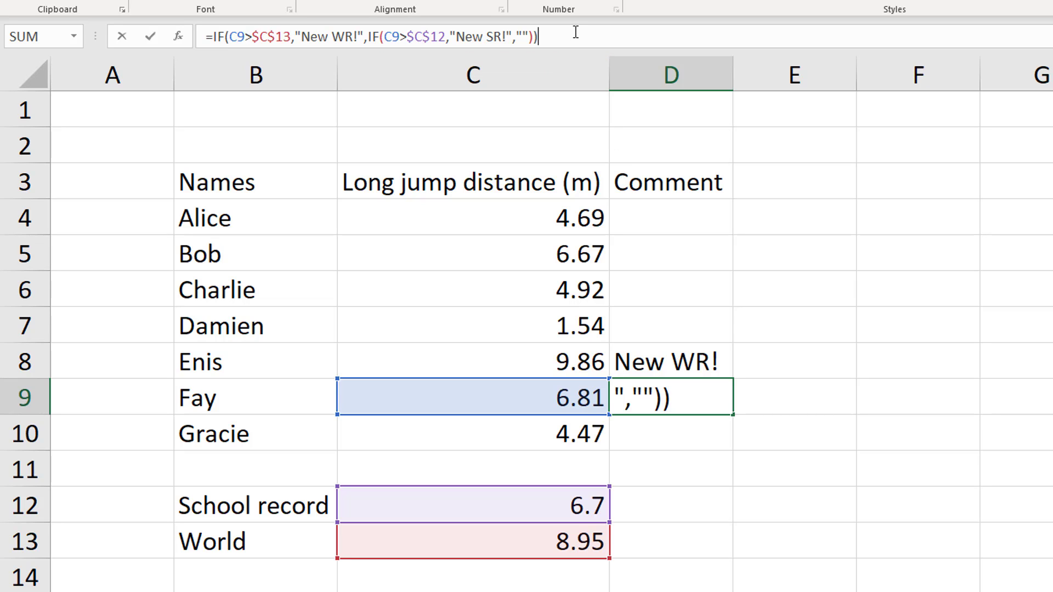
key(Return)
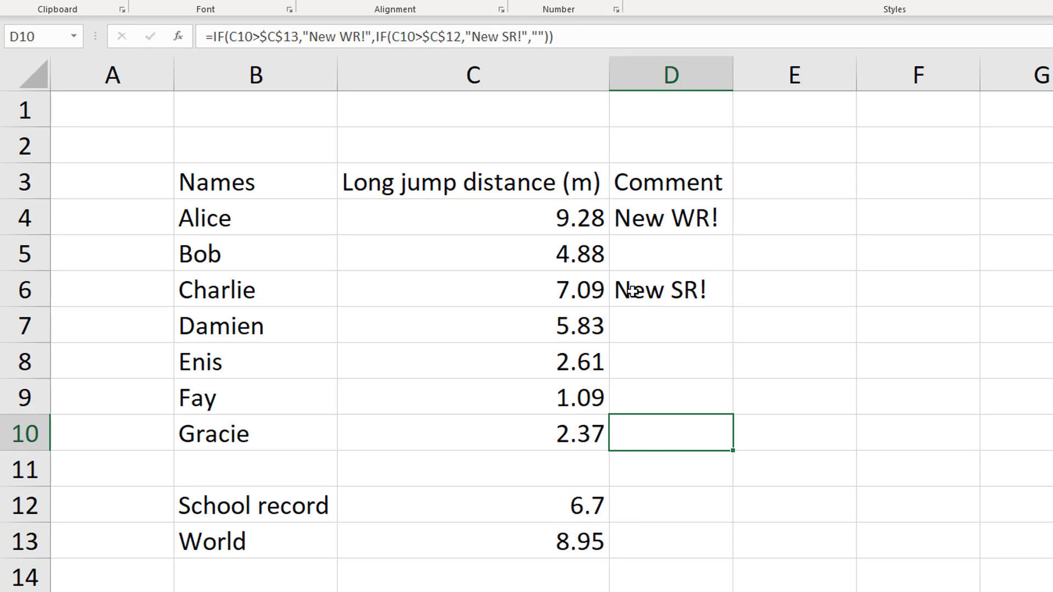
Check the comment in D4 against the distance in C4 and the first true result in its formula
click(654, 217)
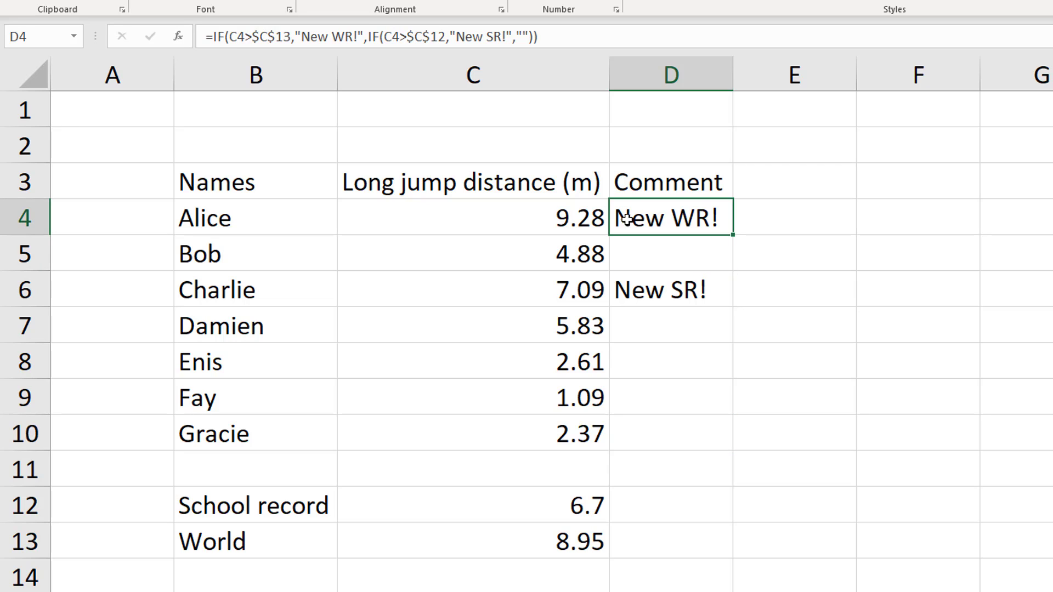
click(564, 219)
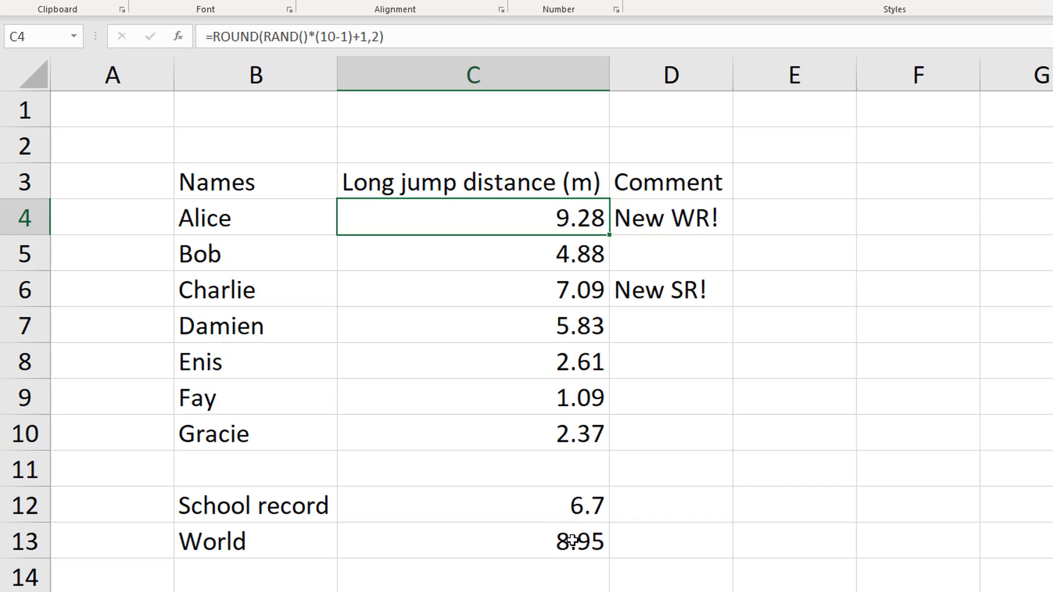
click(640, 218)
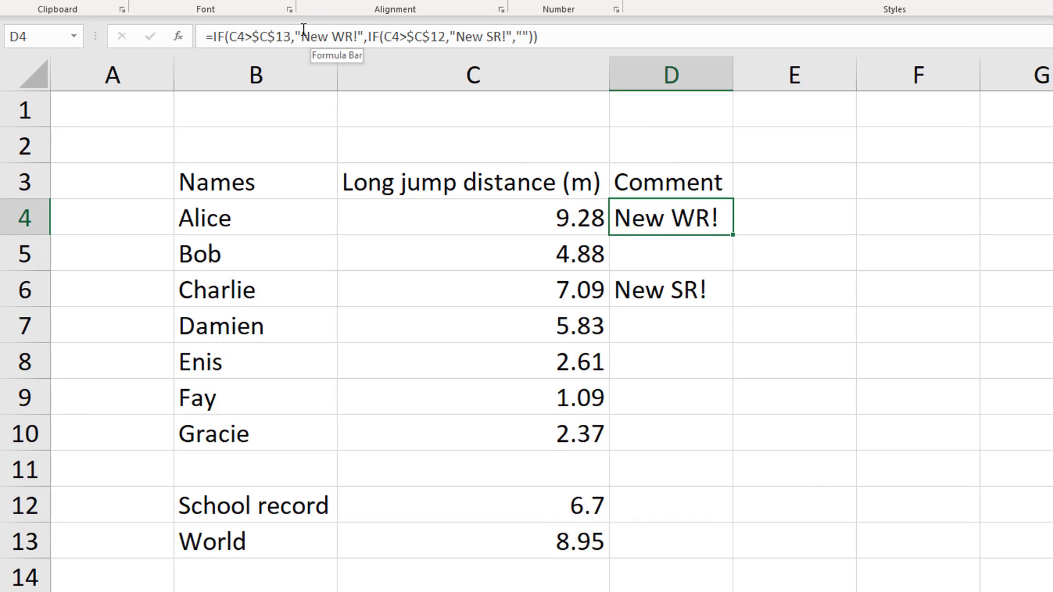
drag(301, 36, 352, 36)
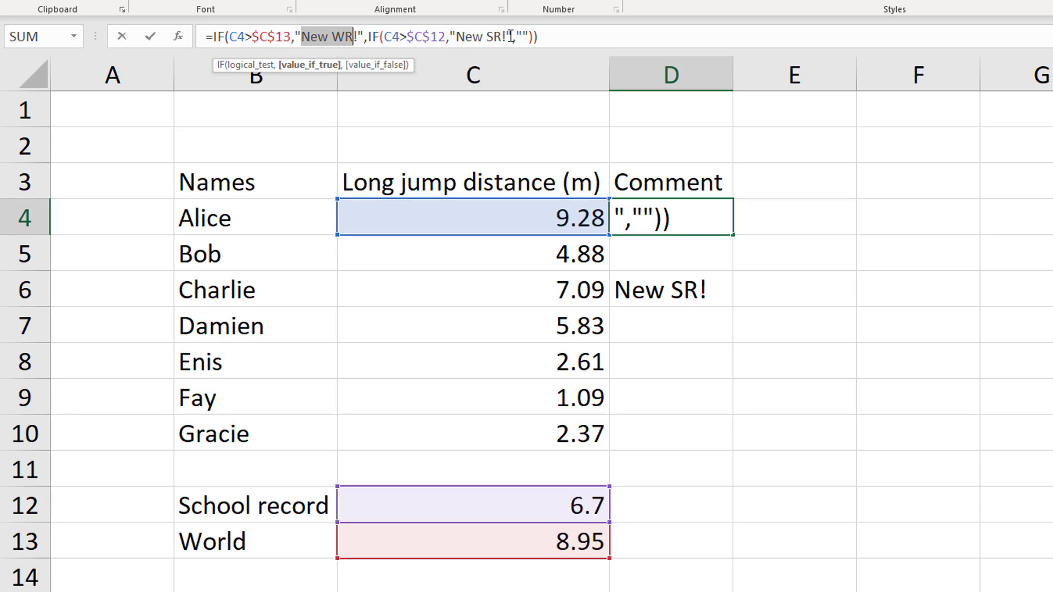
click(578, 36)
key(Return)
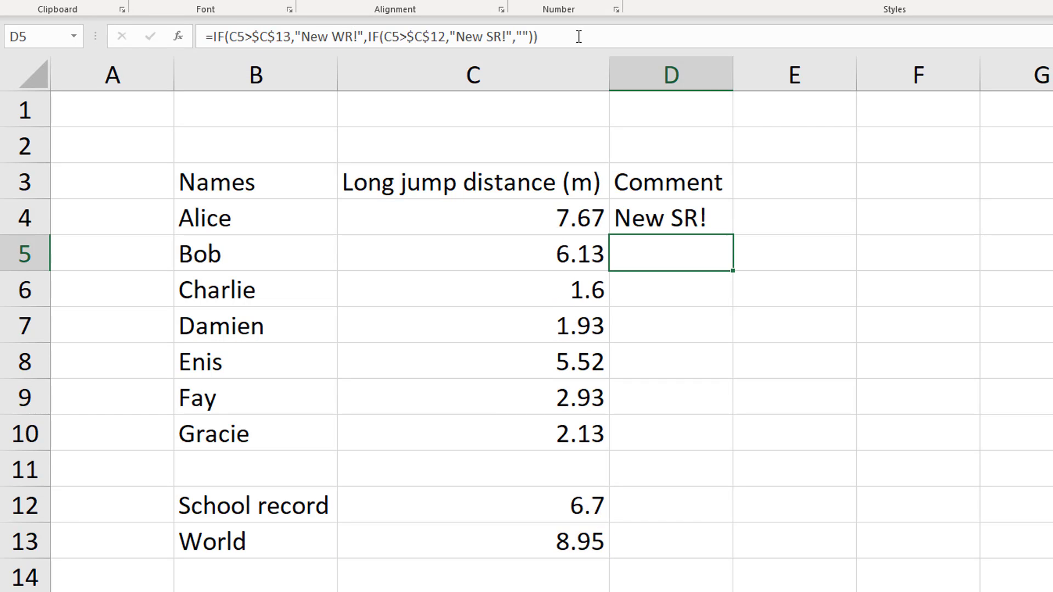
Examine the outer IF in D4, following its world record test of C4 against $C$13 and its "New WR!" result
click(639, 208)
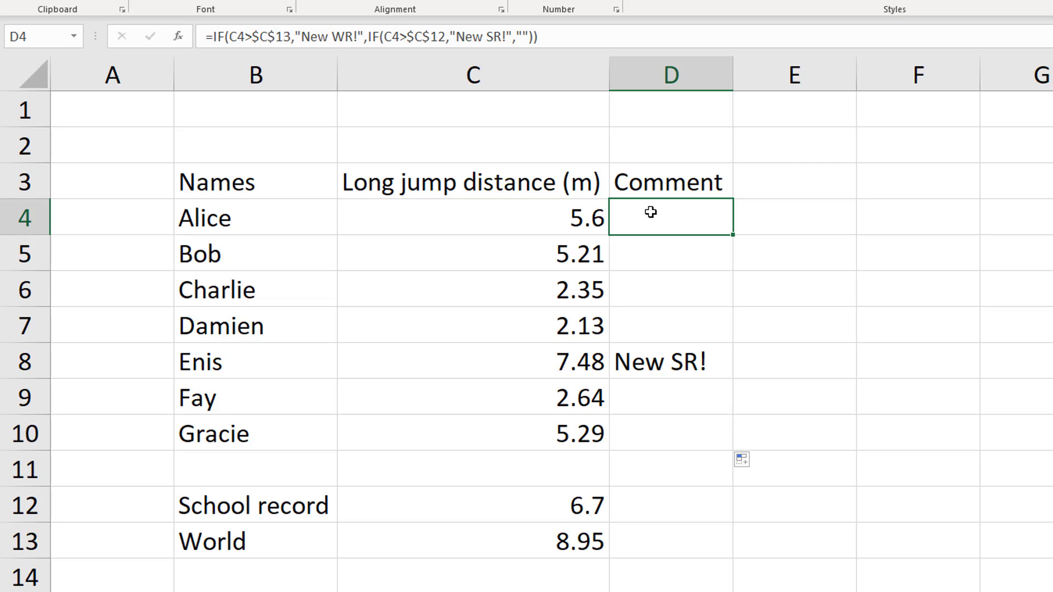
click(539, 33)
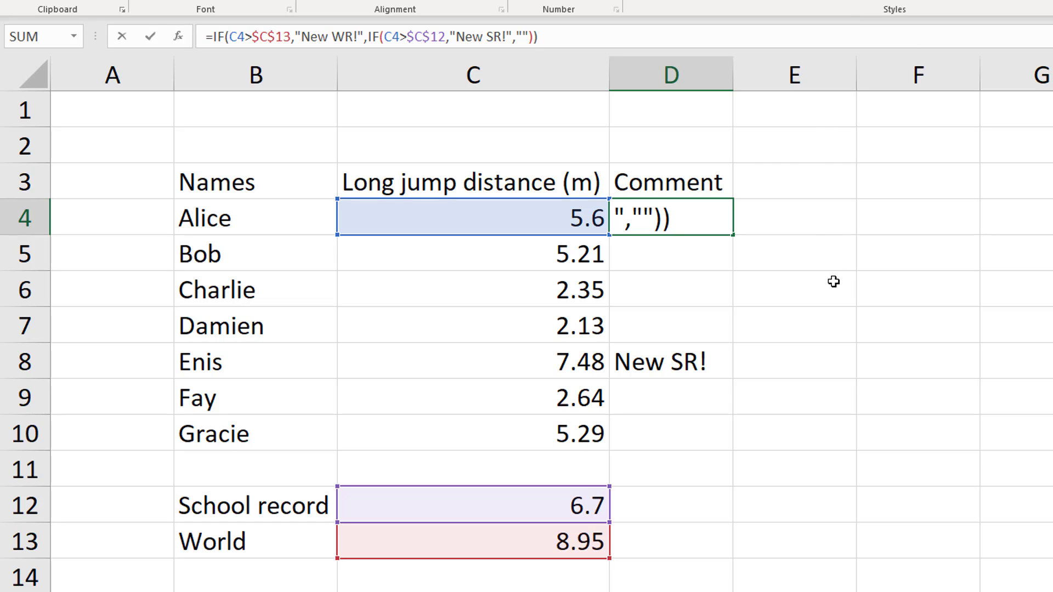
key(Left)
key(Left)
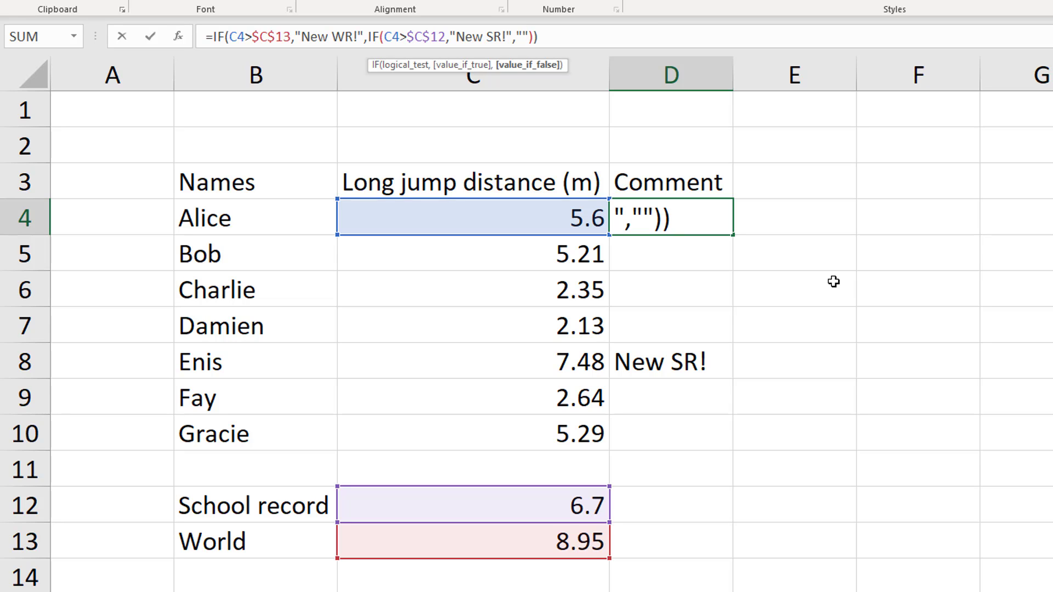
key(Left)
key(Left)
key(Left)
key(Left)
key(Left)
key(Left)
key(Left)
key(Left)
key(Left)
key(Left)
key(Left)
key(Left)
key(Left)
key(Left)
key(Left)
key(Left)
key(Left)
key(Left)
key(Left)
key(Left)
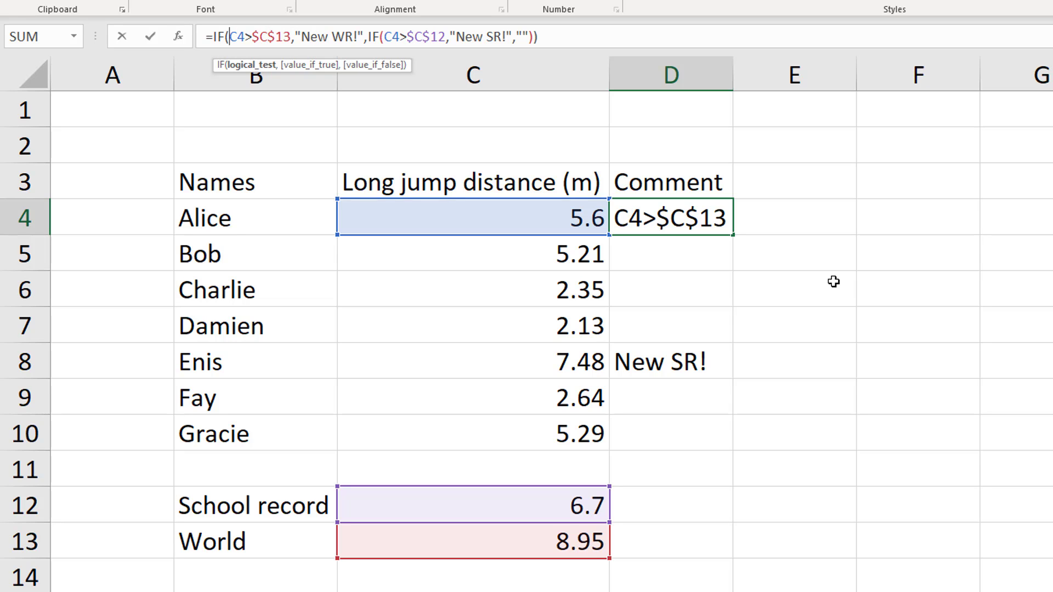
key(shift+Right)
key(shift+Right)
key(shift+Right)
key(shift+Right)
key(shift+Right)
key(shift+Right)
key(shift+Right)
key(shift+Right)
key(shift+Right)
key(shift+Right)
key(shift+Right)
key(shift+Right)
key(shift+Right)
key(shift+Right)
key(shift+Right)
key(shift+Right)
key(shift+Right)
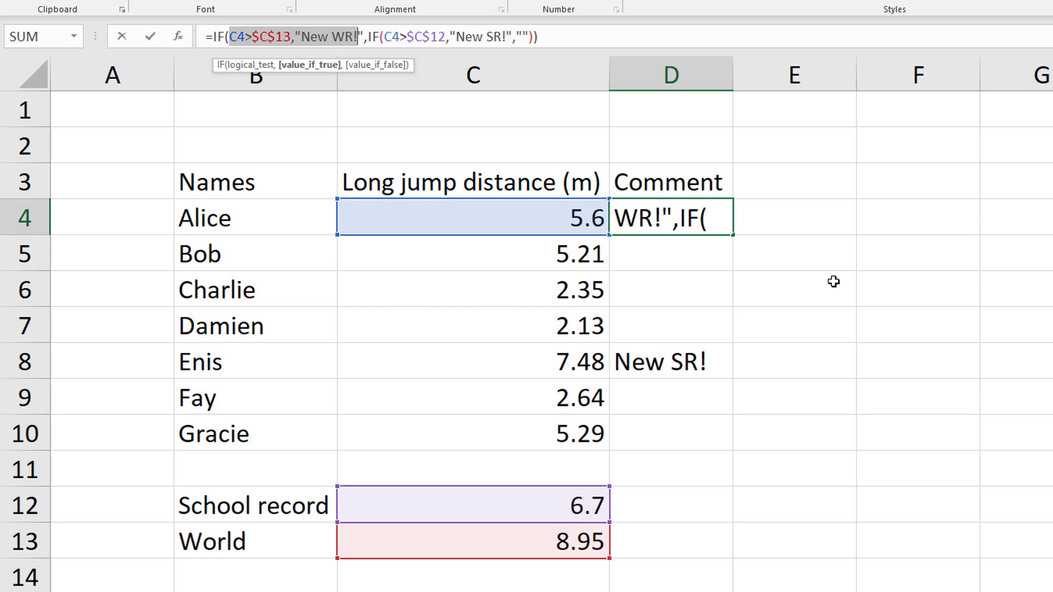
Examine the inner IF in D4, following how it acts as the outer IF's false result and tests the school record
key(Right)
key(Right)
key(Right)
key(Right)
key(Right)
key(Right)
key(Right)
key(Right)
key(Right)
key(Right)
key(Right)
key(Right)
key(Right)
key(Right)
key(Right)
key(Right)
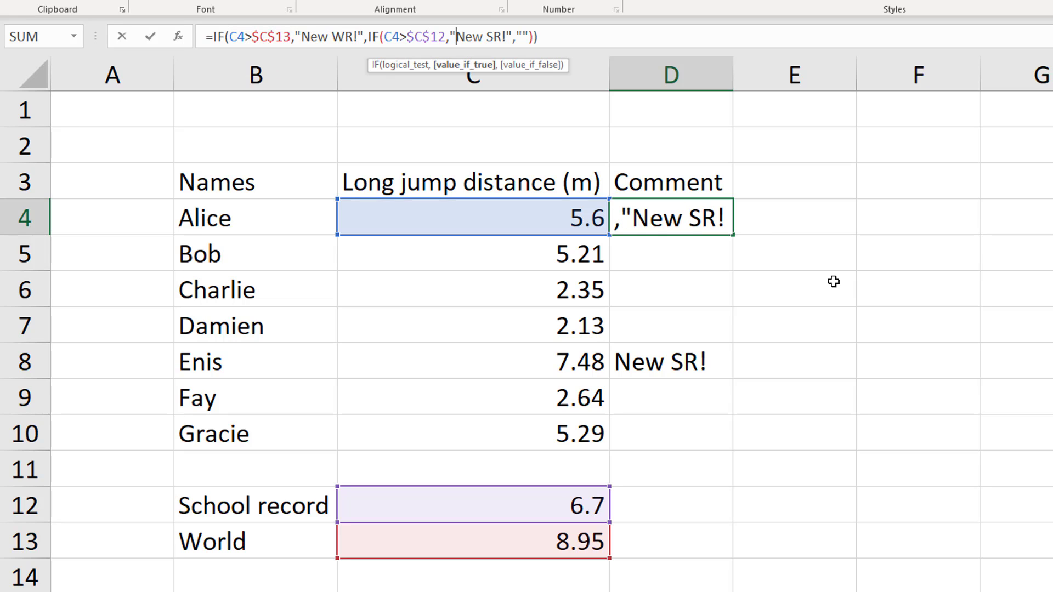
key(Left)
key(Left)
key(Left)
key(Left)
key(Left)
key(Left)
key(Left)
key(Left)
key(Left)
key(Left)
key(Left)
key(Left)
key(Left)
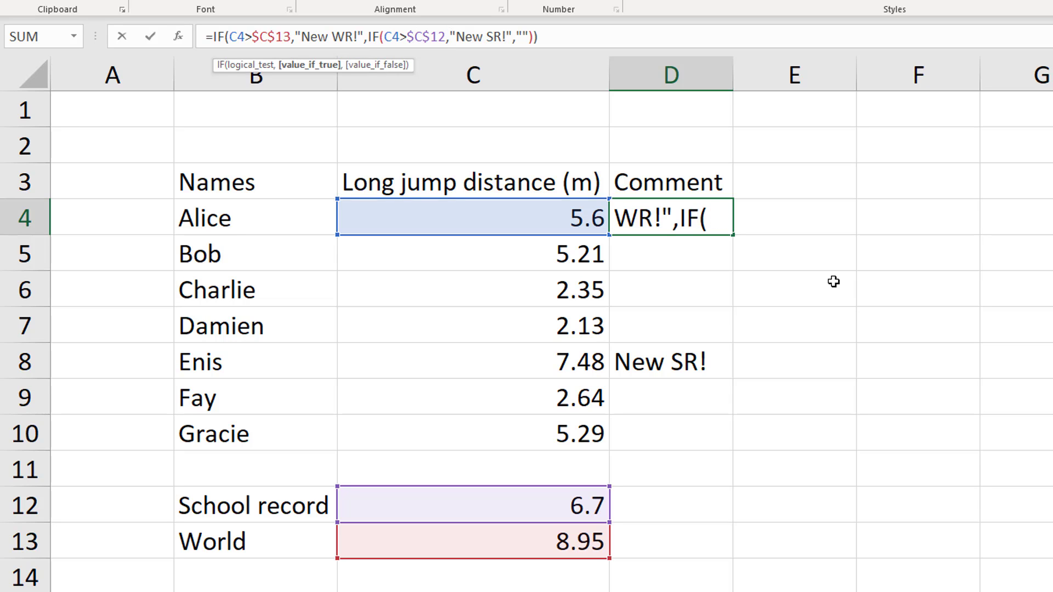
key(Right)
key(Right)
key(Right)
key(Right)
key(Right)
key(Right)
key(Right)
key(Right)
key(Right)
key(Right)
key(Right)
key(Right)
key(Right)
key(Right)
key(Right)
key(Right)
key(Right)
key(Right)
key(Right)
key(Right)
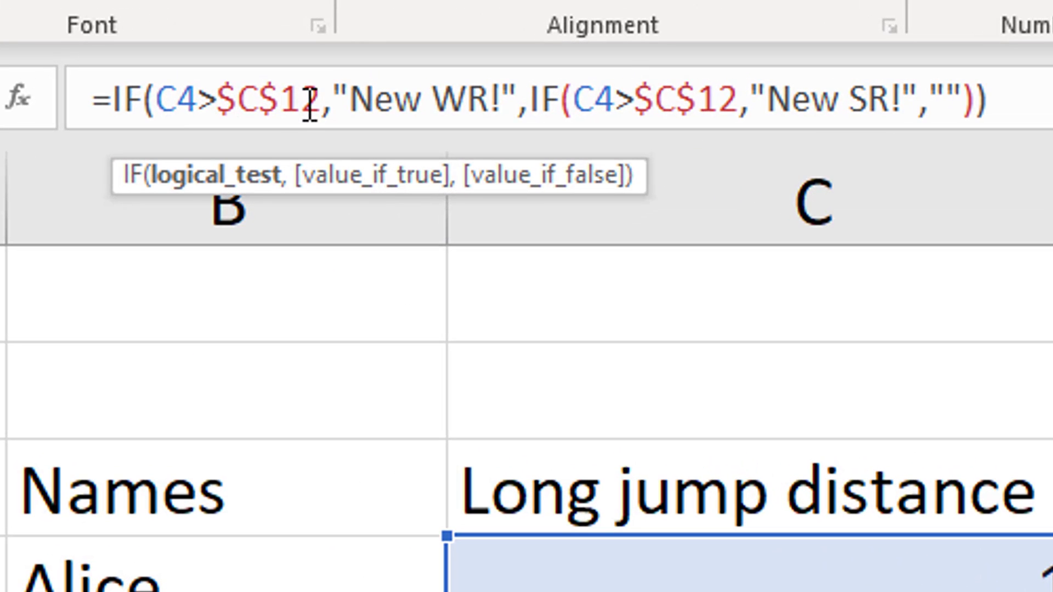
Point the inner IF's test in D4 to the world record in $C$13
key(Right)
key(Right)
key(Right)
key(Right)
key(Right)
key(Right)
key(Right)
key(Right)
key(Right)
key(Right)
key(Right)
key(Right)
key(Right)
key(Right)
key(Right)
key(Right)
key(Right)
key(Right)
key(Right)
key(Right)
key(Right)
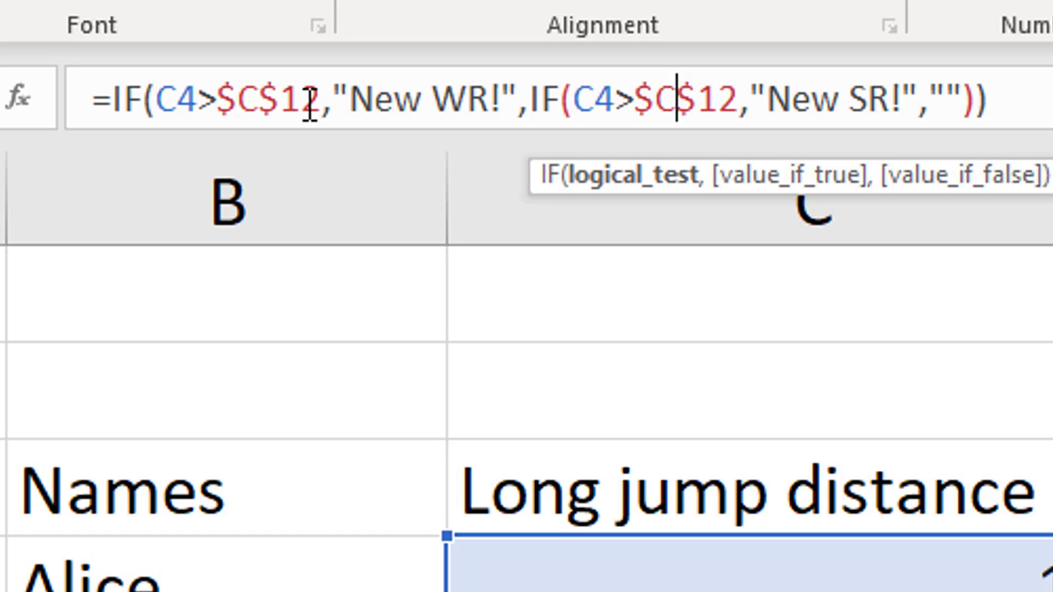
key(shift+Right)
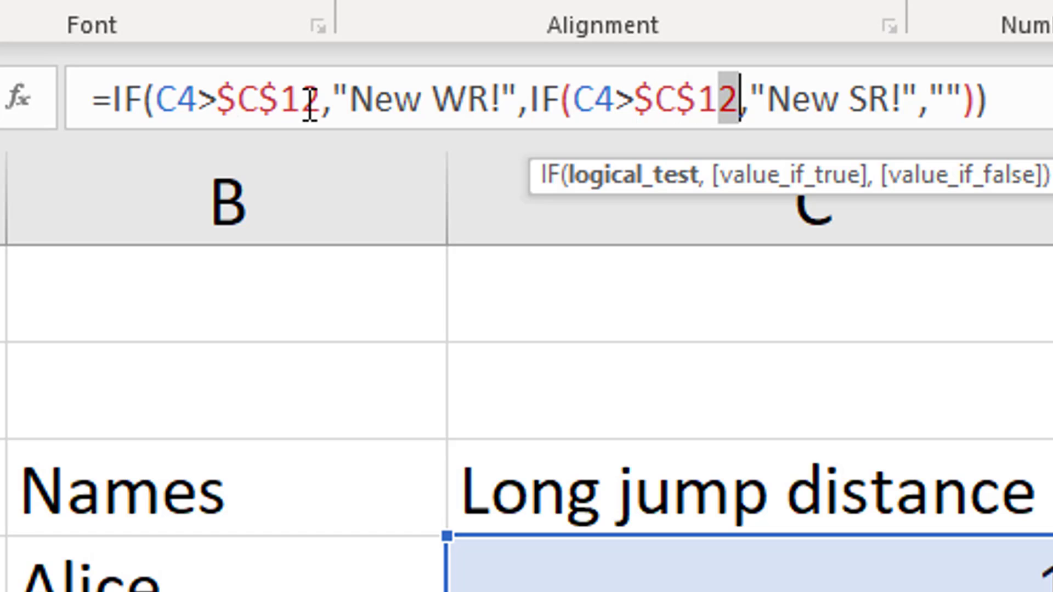
text(3)
Change the inner IF's true result in D4 to "New WR!"
key(Right)
key(Right)
key(Right)
key(Right)
key(Right)
key(Right)
key(Right)
key(Right)
key(Right)
key(Right)
key(Right)
key(Right)
key(Right)
key(Right)
key(Right)
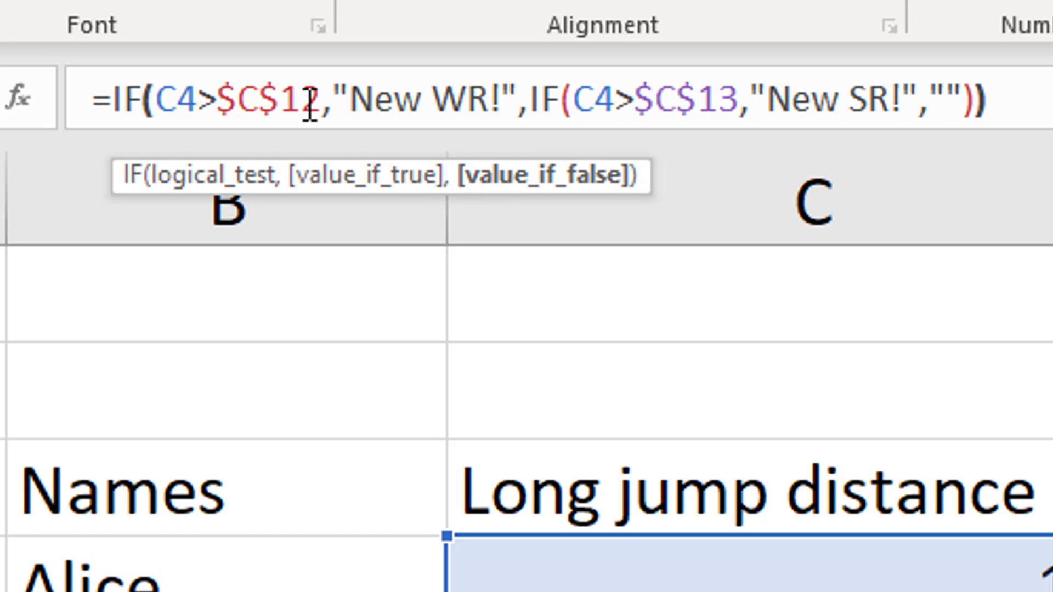
key(Left)
key(Left)
key(Left)
key(Left)
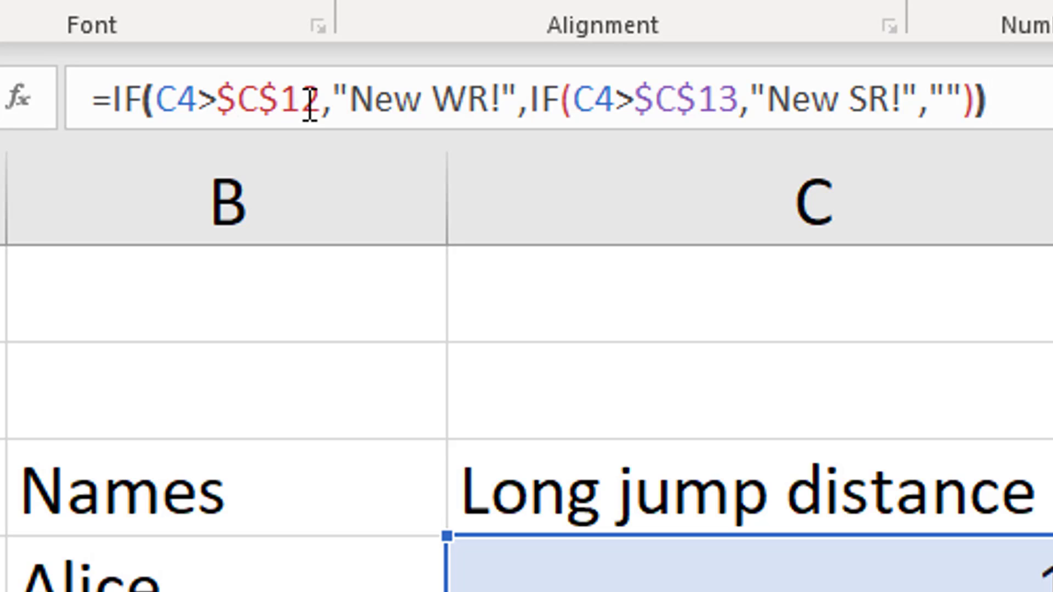
key(Left)
key(Left)
key(Left)
key(shift+Left)
text(W)
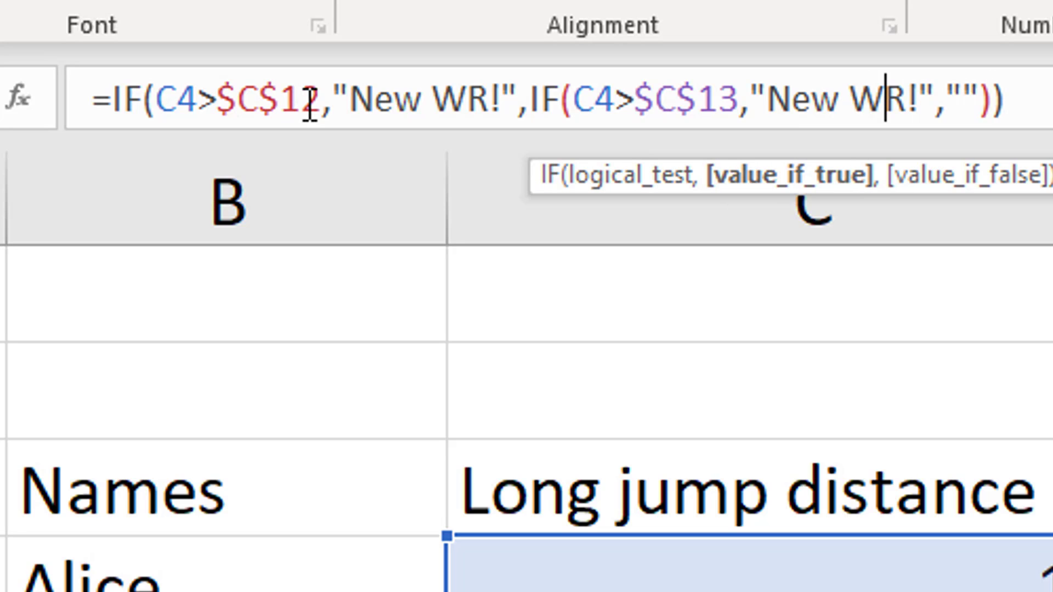
Change the outer IF's true result in D4 to "New SR!"
key(Left)
key(Left)
key(Left)
key(Left)
key(Left)
key(Left)
key(Left)
key(Left)
key(Left)
key(Left)
key(Left)
key(Left)
key(Left)
key(Left)
key(Left)
key(Left)
key(Left)
key(Left)
key(Left)
key(Left)
key(Left)
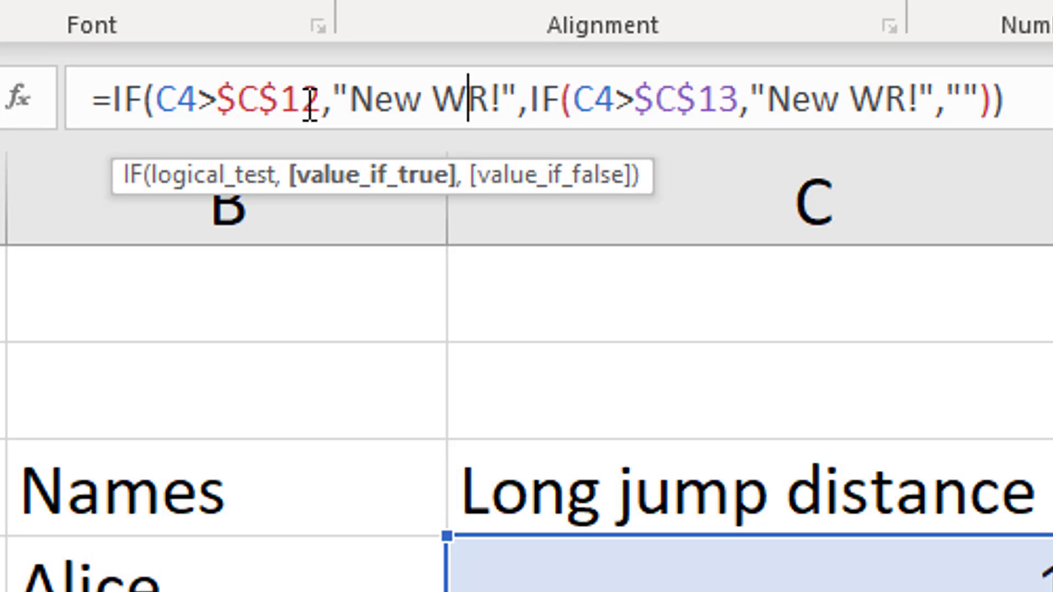
key(shift+Left)
text(S)
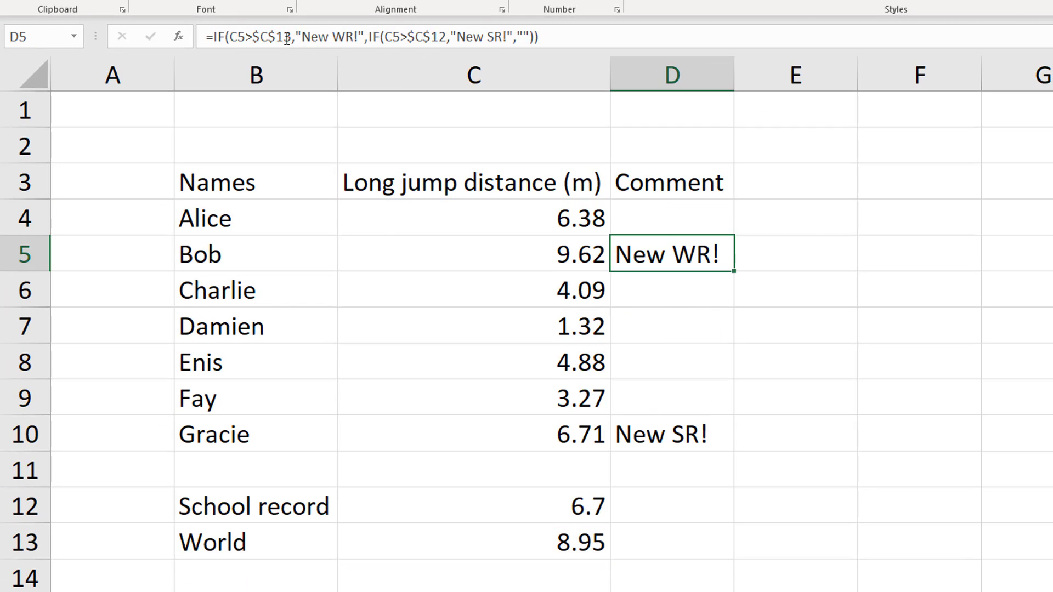
Commit the reordered nested IF in D4 and fill it down to D10
click(639, 215)
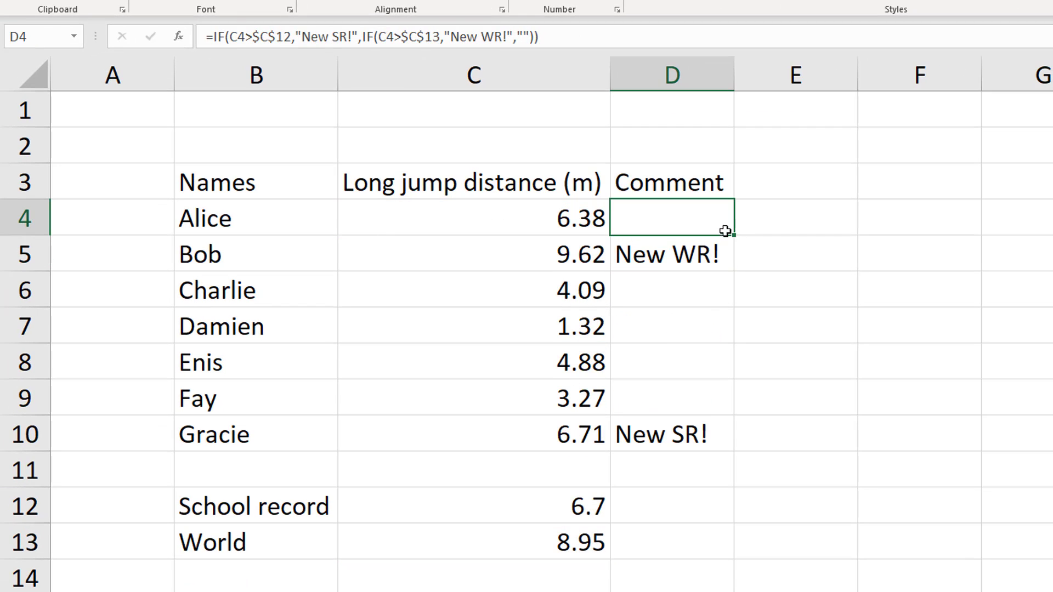
drag(736, 236, 729, 437)
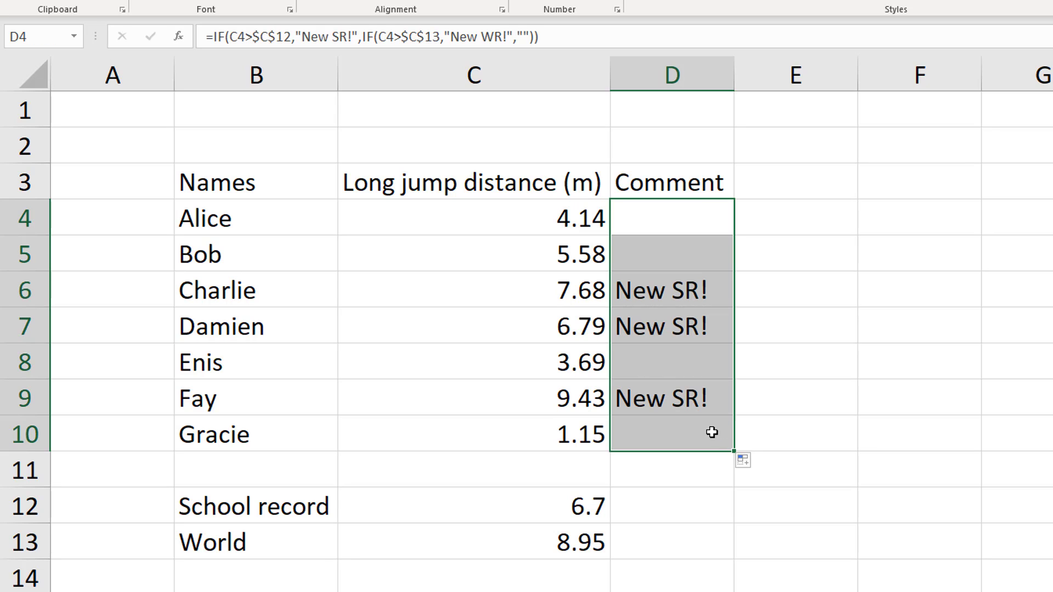
Check D9's comment and reordered IF formula against the distance in C9 and the world record
click(571, 404)
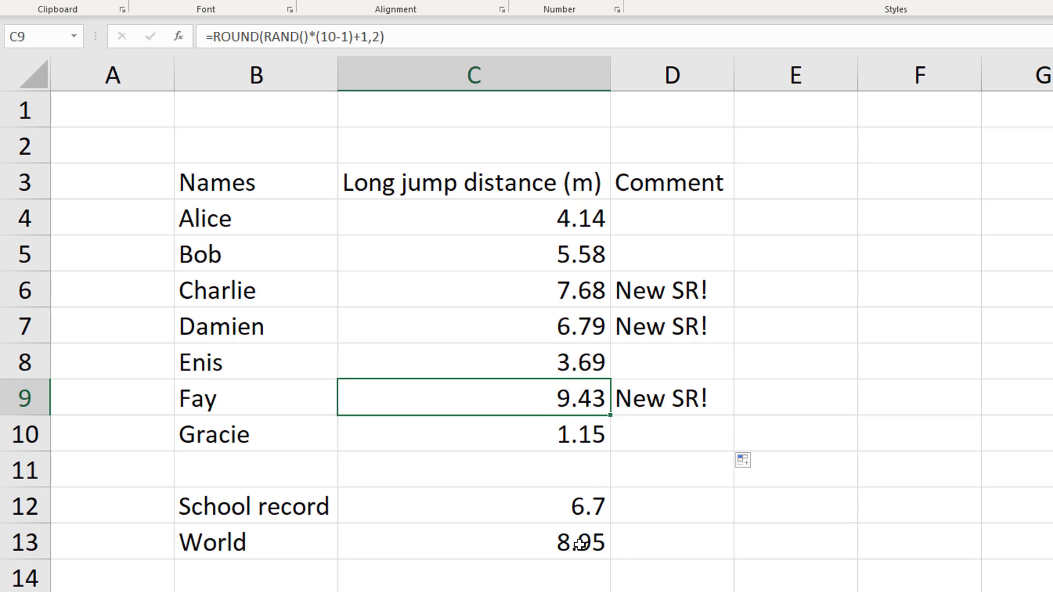
click(644, 399)
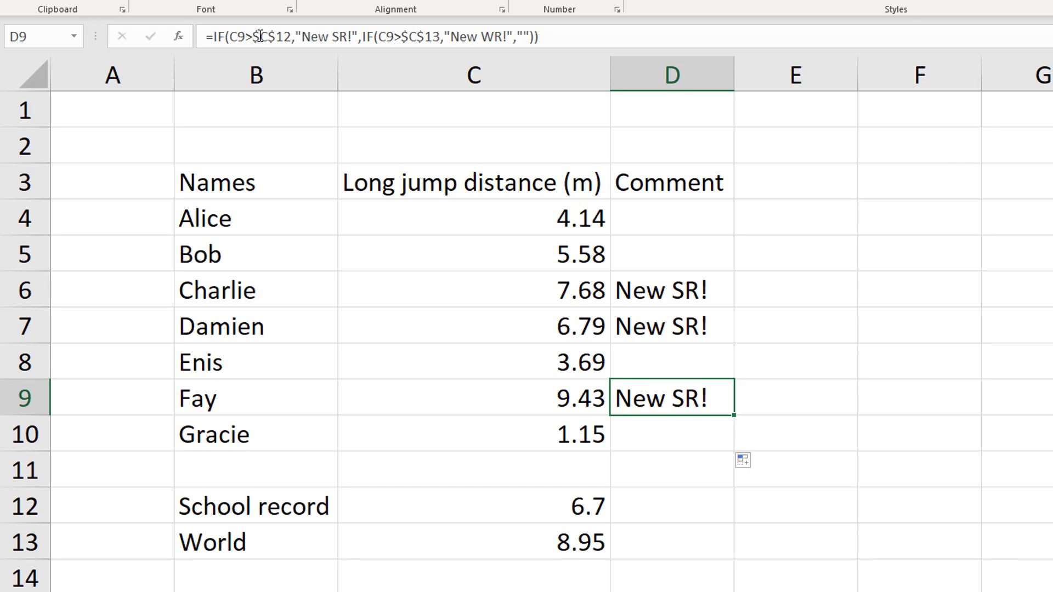
drag(230, 37, 551, 34)
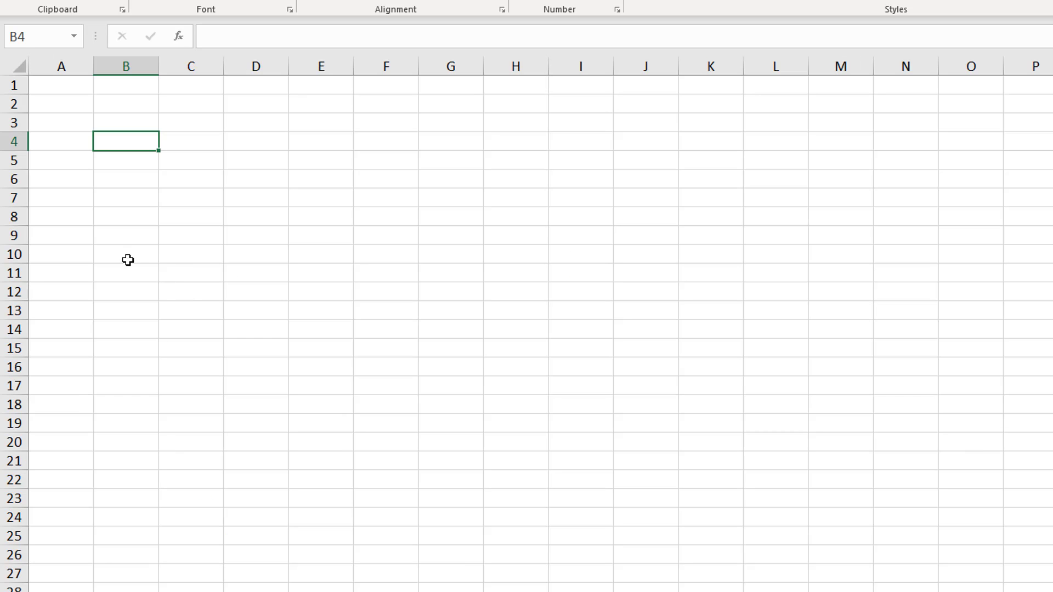
Enter the headings a, b and "a / b" in cells B4, C4 and D4 of the blank sheet
scroll(120, 234, up, 1)
scroll(120, 234, up, 2)
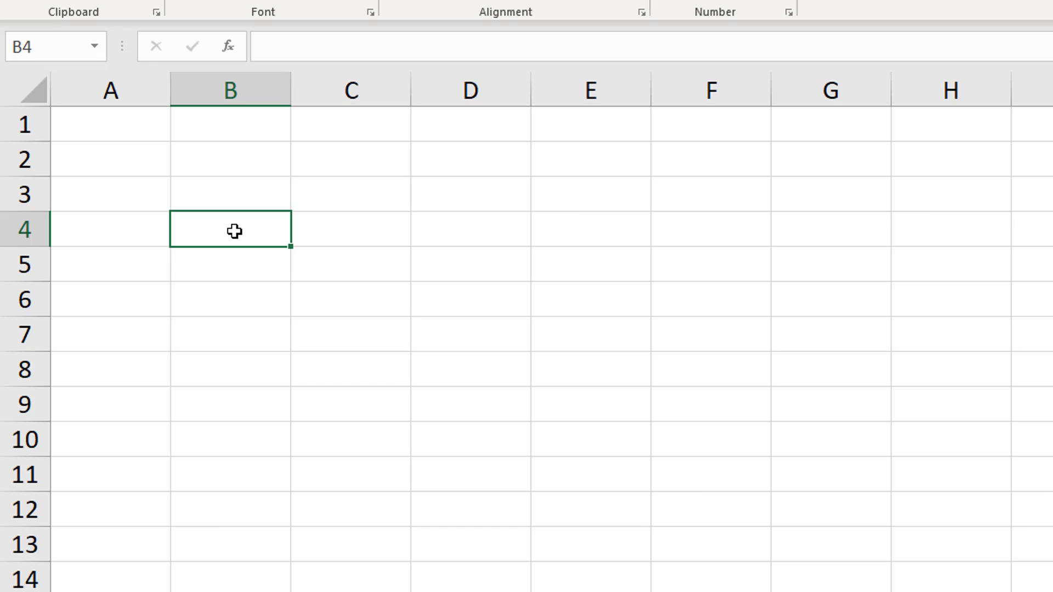
text(a)
key(Tab)
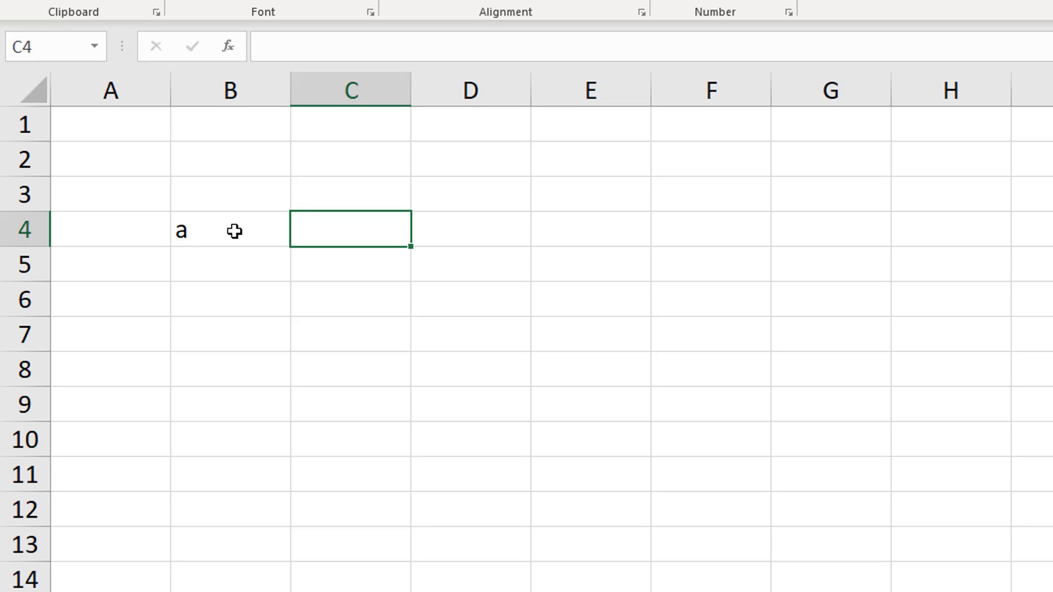
text(b)
key(Tab)
text(a /)
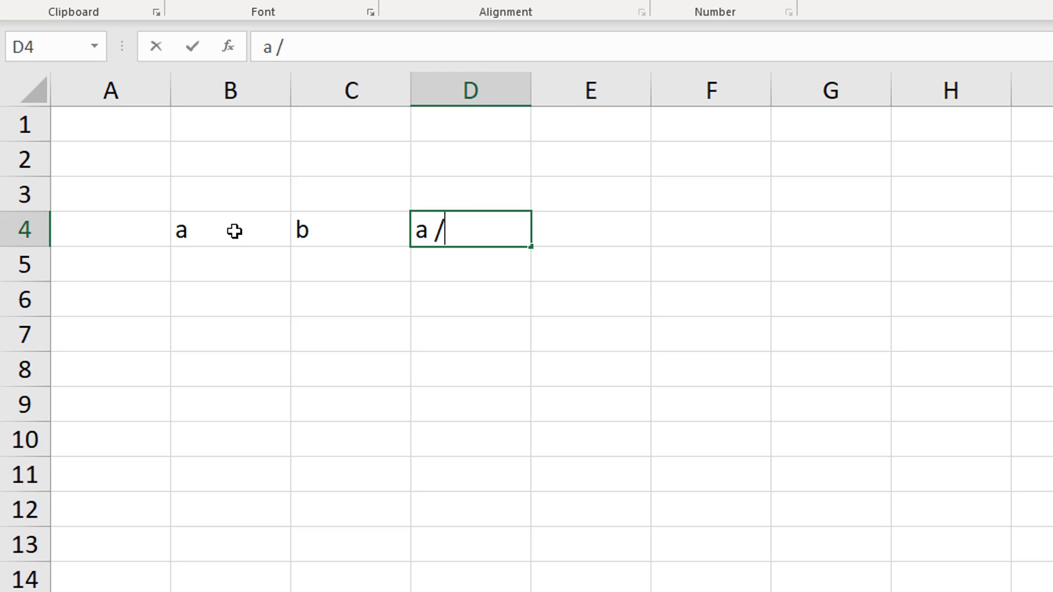
text( b)
key(Return)
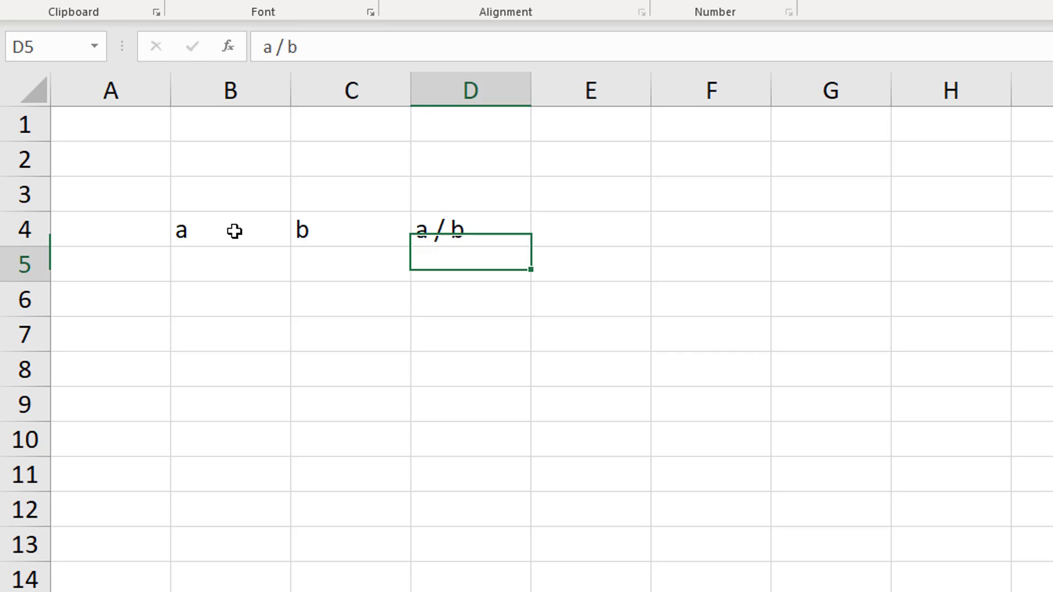
Enter the numbers 0, 6, 5, 3 and 2 under heading a in B5 to B9
key(Left)
key(Left)
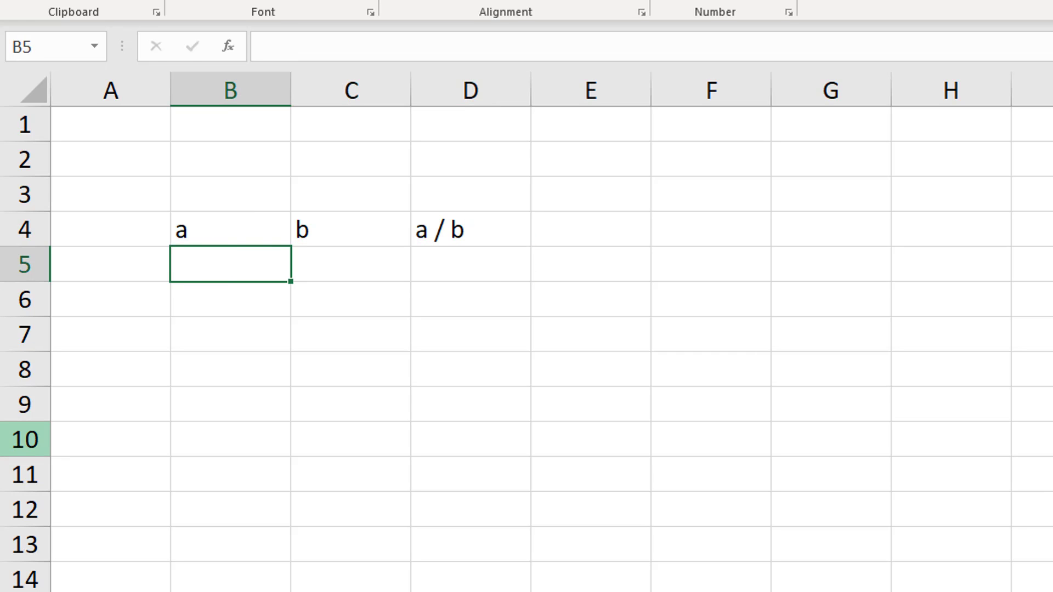
text(0)
key(Return)
text(6)
key(Return)
text(5)
key(Return)
text(3)
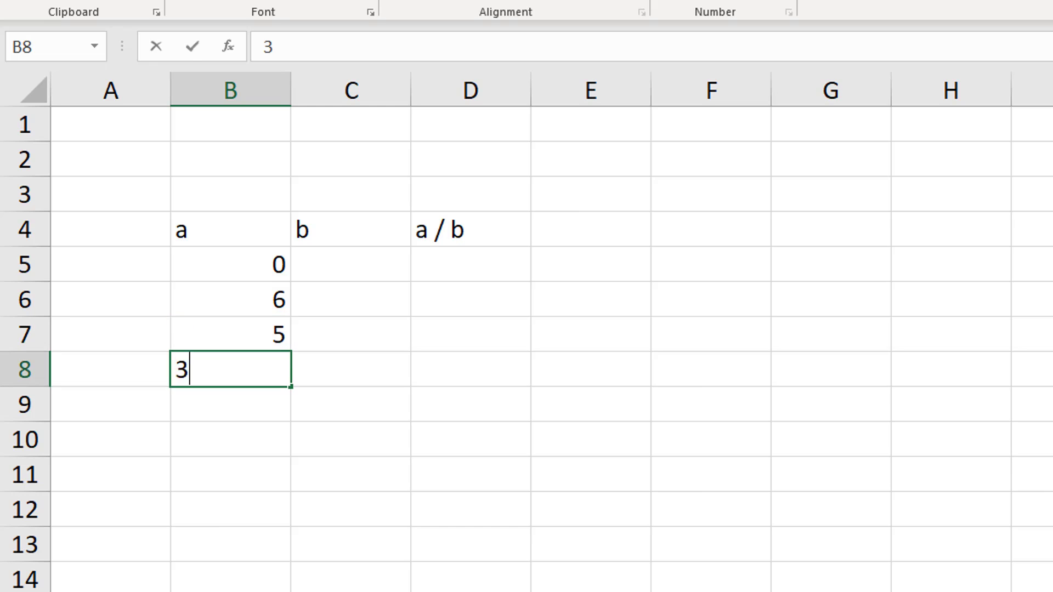
key(Return)
text(2)
key(Return)
Continue column a with the texts fgf and dg and the number -8 in B10 to B12
text(fgf)
key(Return)
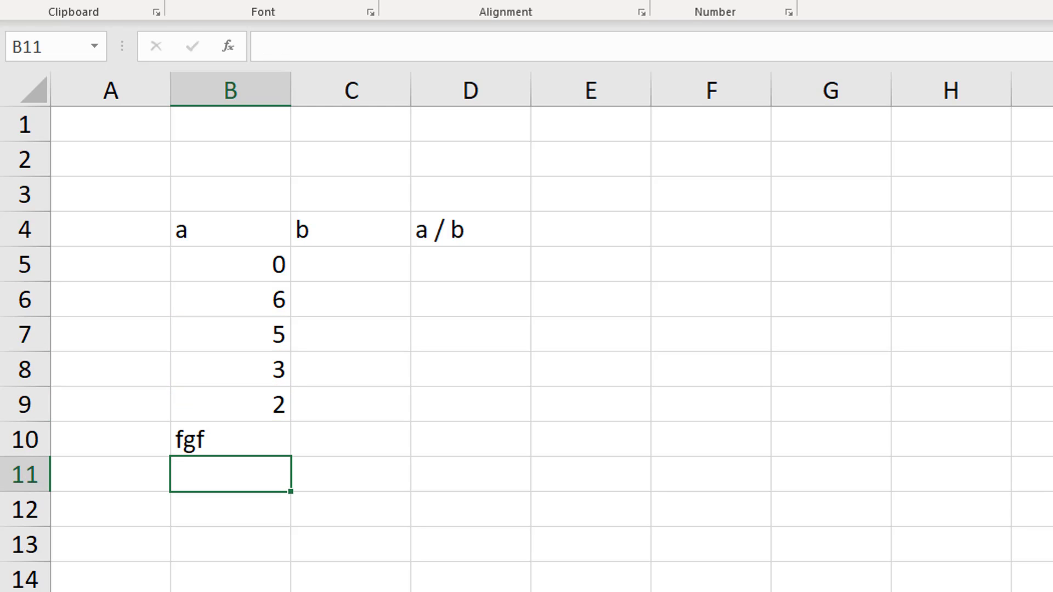
text(dg)
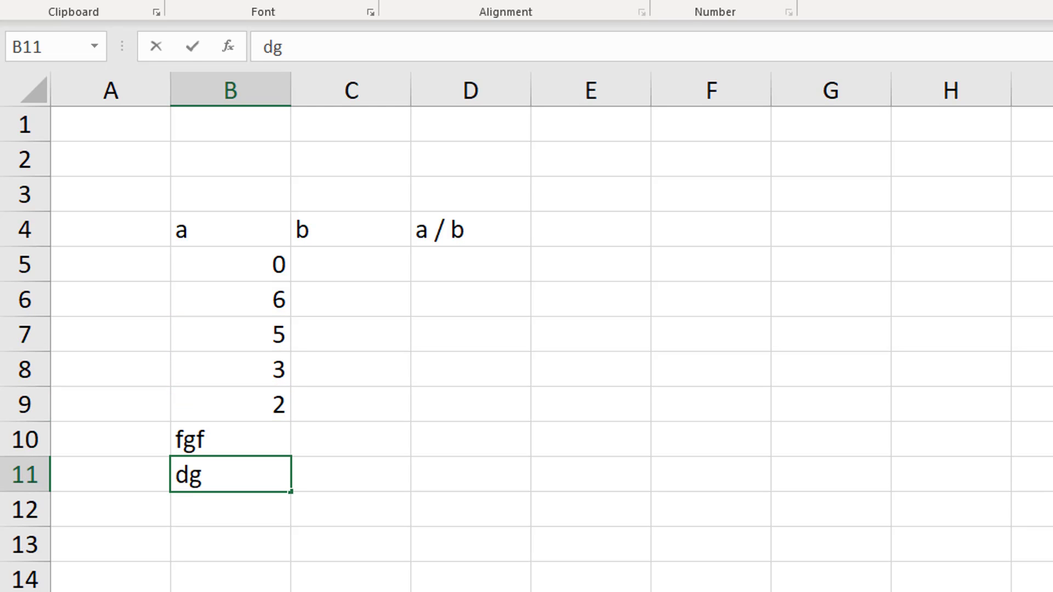
key(Return)
text(-)
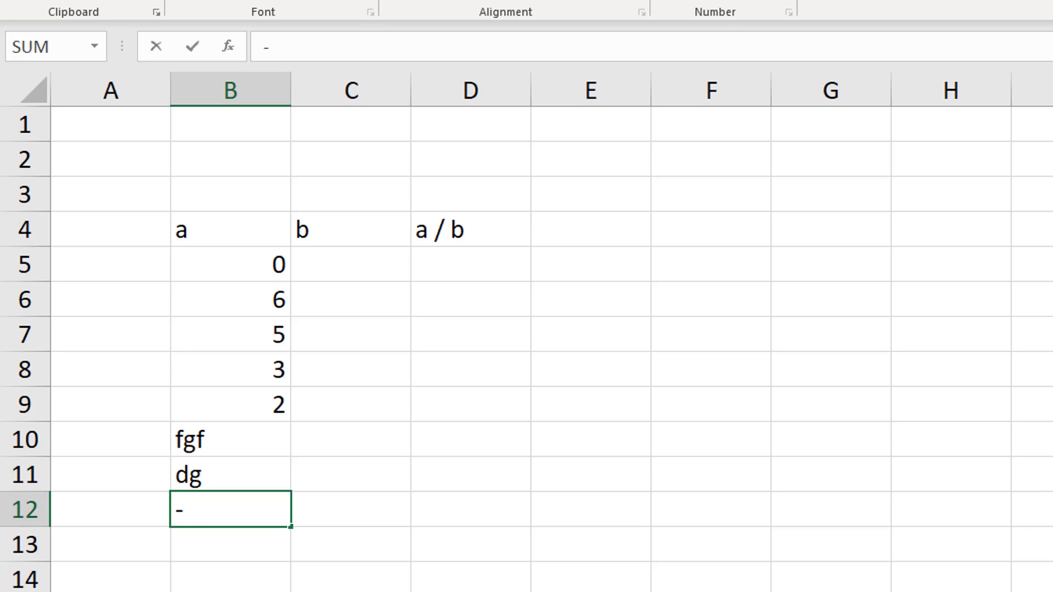
text(8)
key(Return)
Enter 7, 5, 0, 6, t, f, 1 and 4 under heading b in C5 to C12, and go to D5
key(Right)
key(Up)
key(Up)
key(Up)
key(Up)
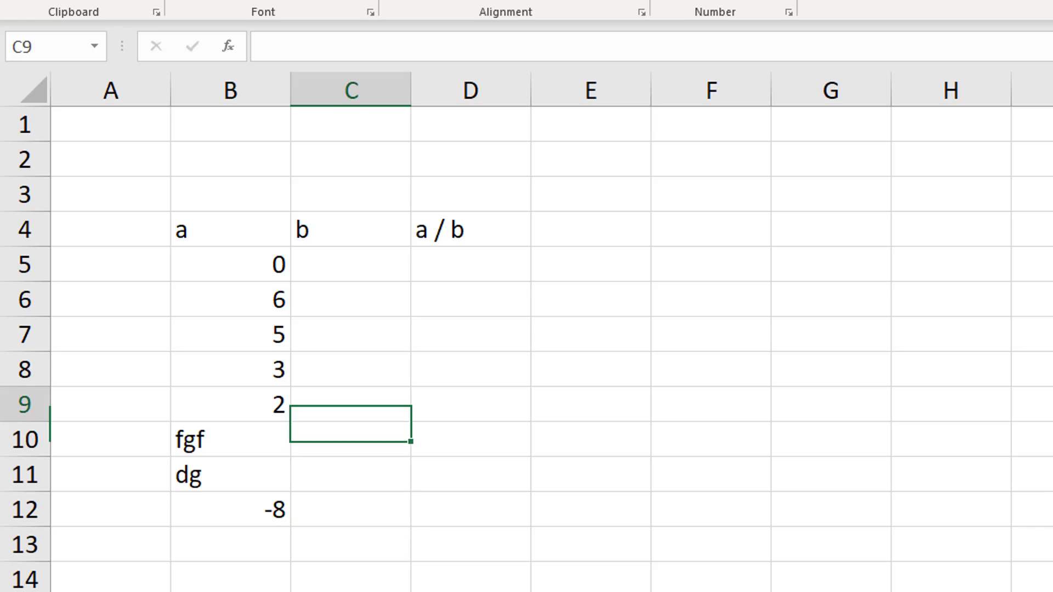
key(Up)
key(Up)
key(Up)
key(Up)
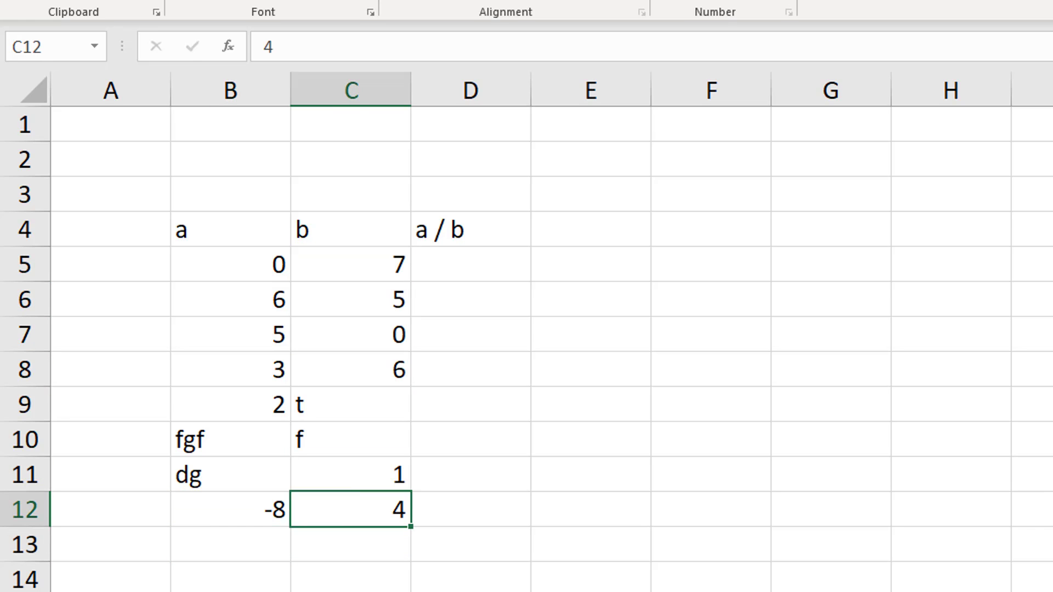
key(Right)
key(Up)
key(Up)
key(Up)
key(Up)
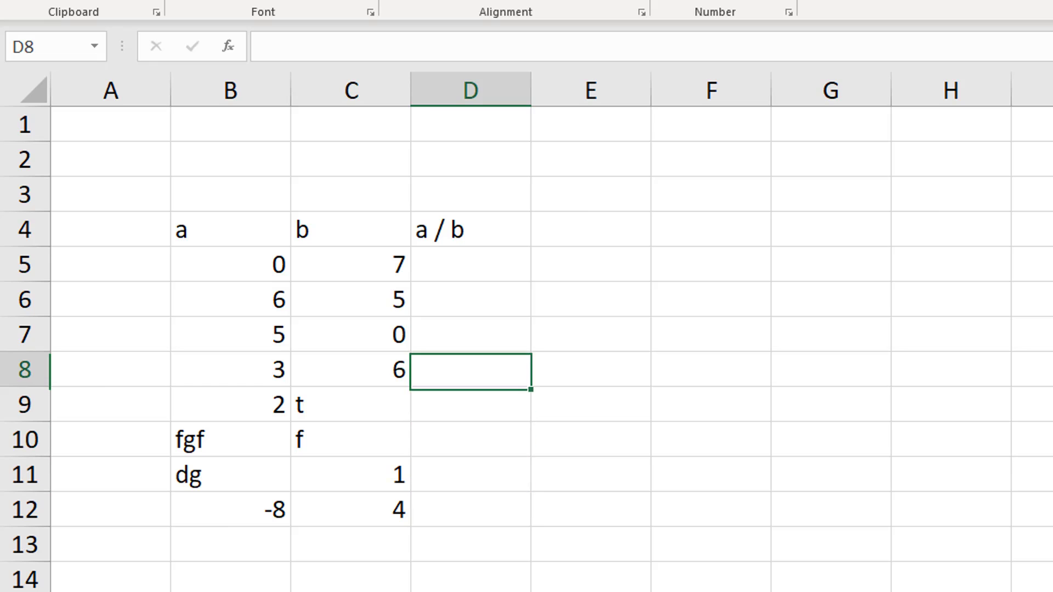
key(Up)
key(Up)
key(Up)
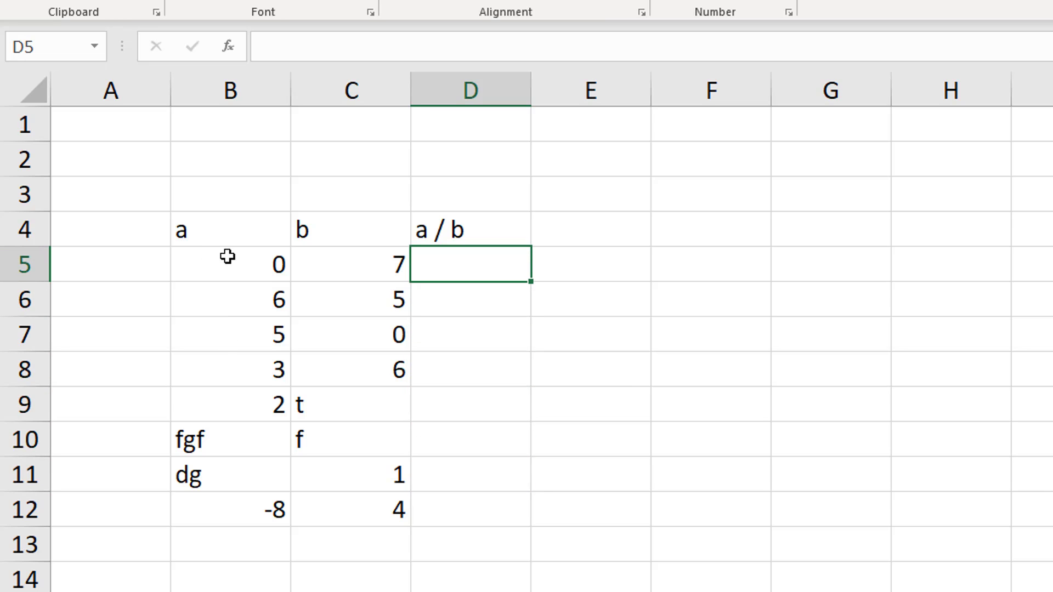
Apply borders around all cells of the table B4:D12
drag(219, 229, 480, 508)
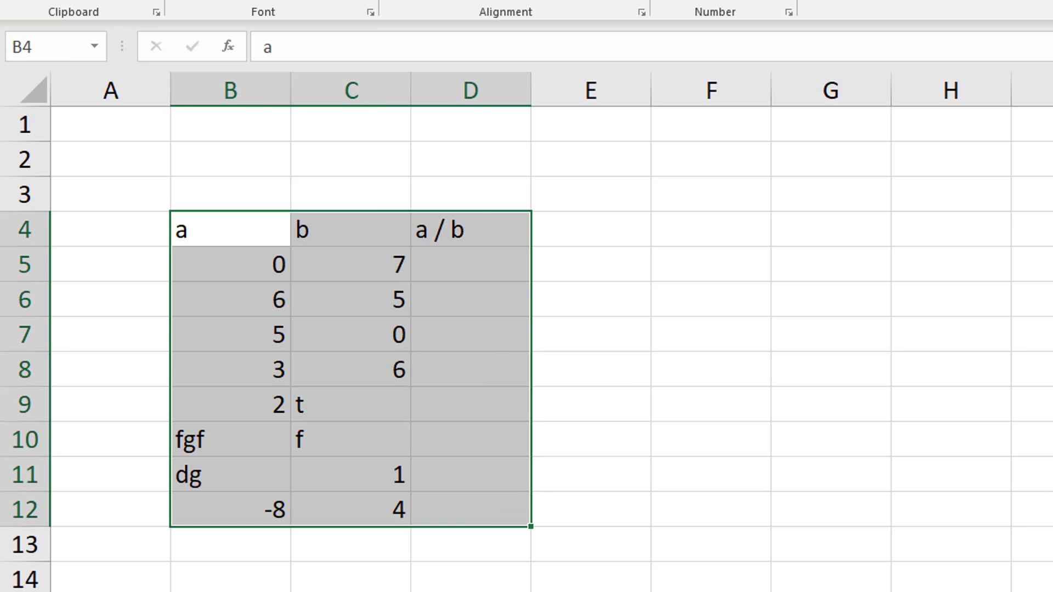
click(296, 1)
click(307, 150)
Fill the header cells B4:D4 with black
click(198, 235)
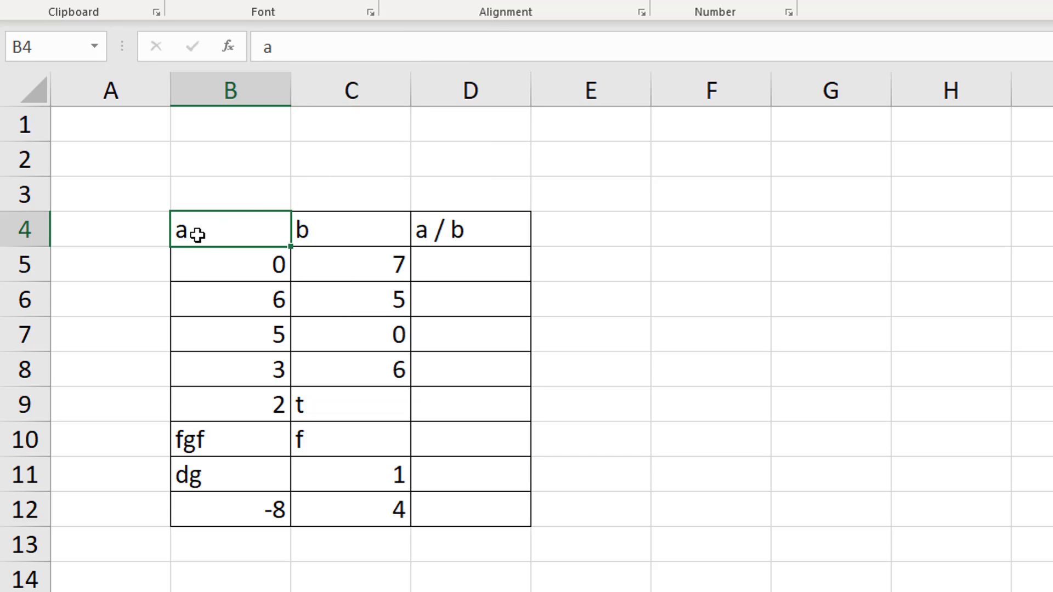
drag(198, 235, 472, 229)
click(365, 3)
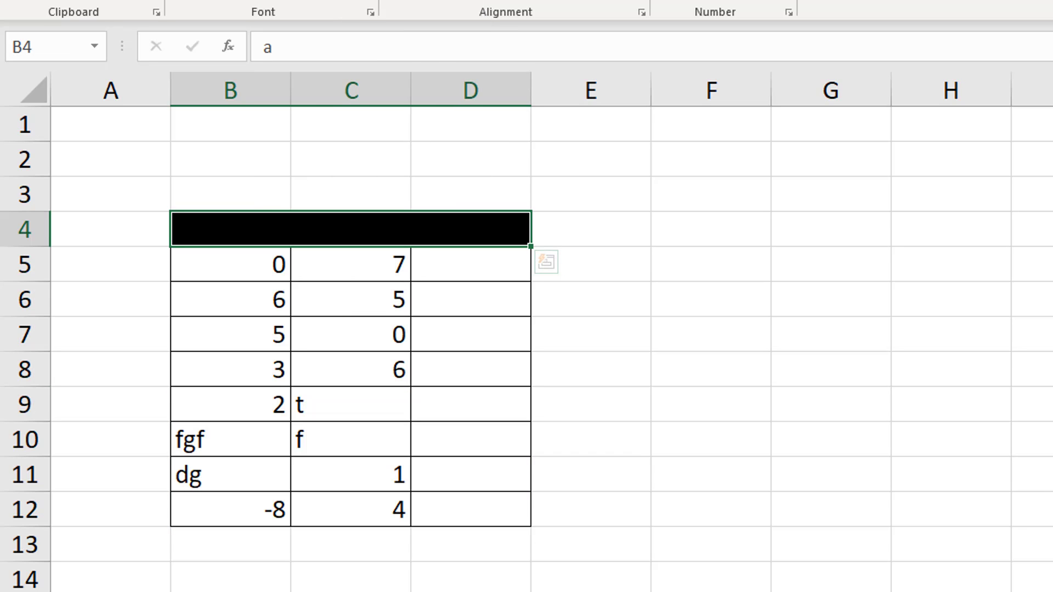
Enter the formula =B5/C5 in D5, the first cell under the a / b heading
click(493, 359)
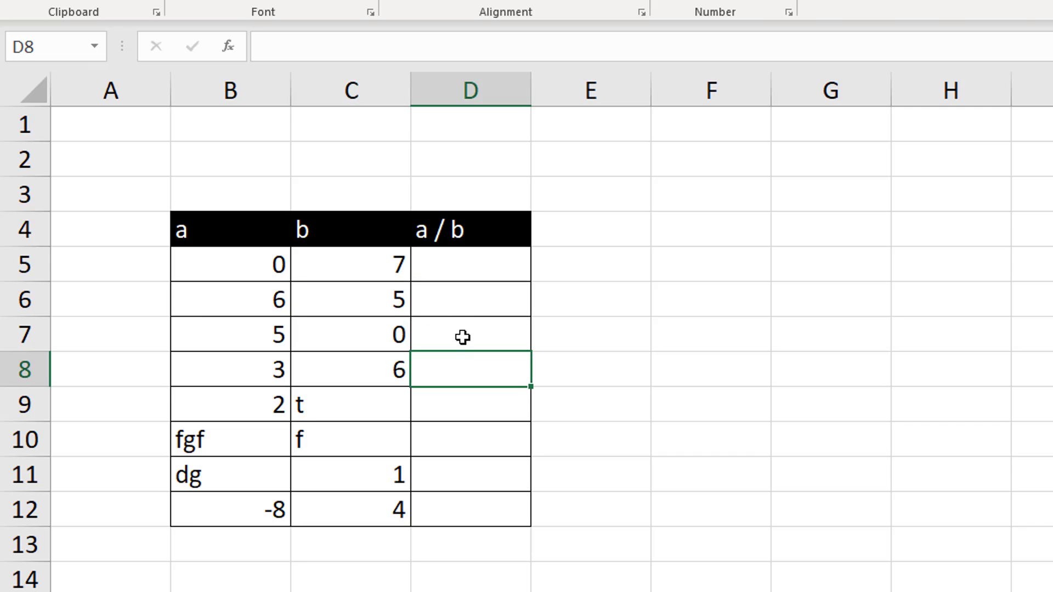
click(451, 258)
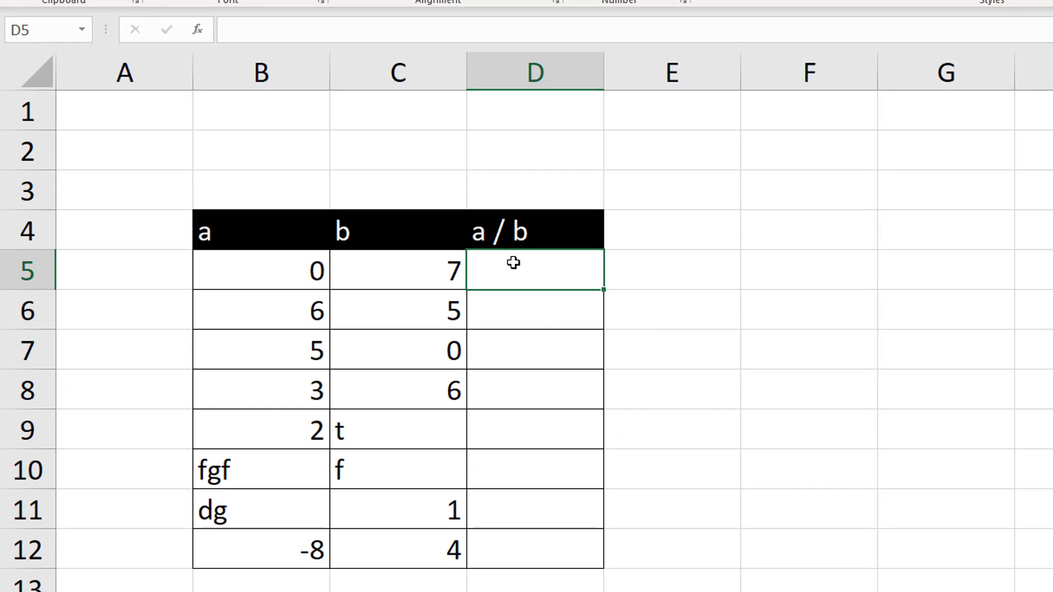
text(=)
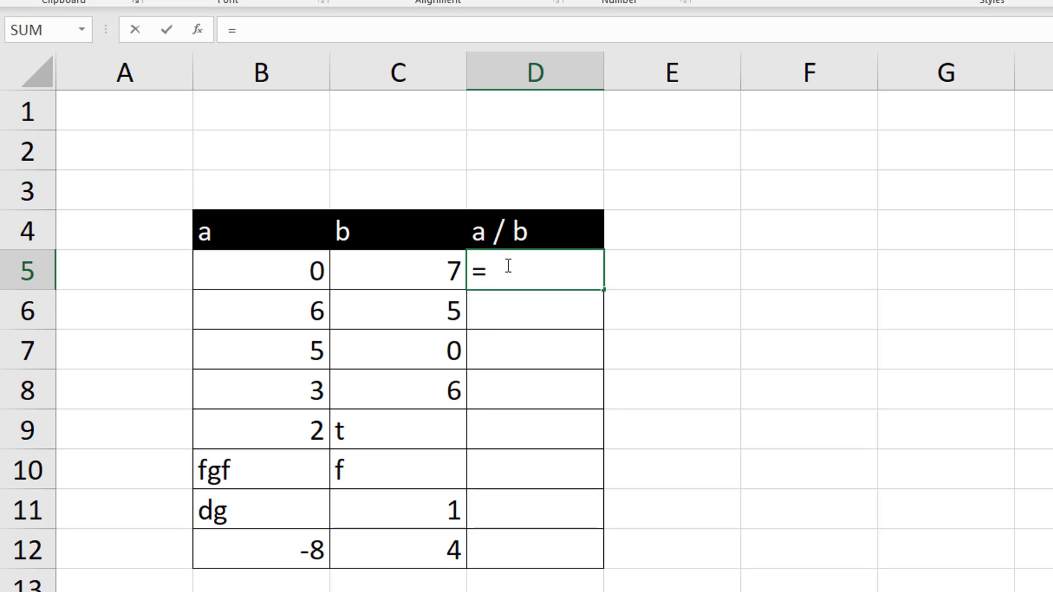
click(294, 275)
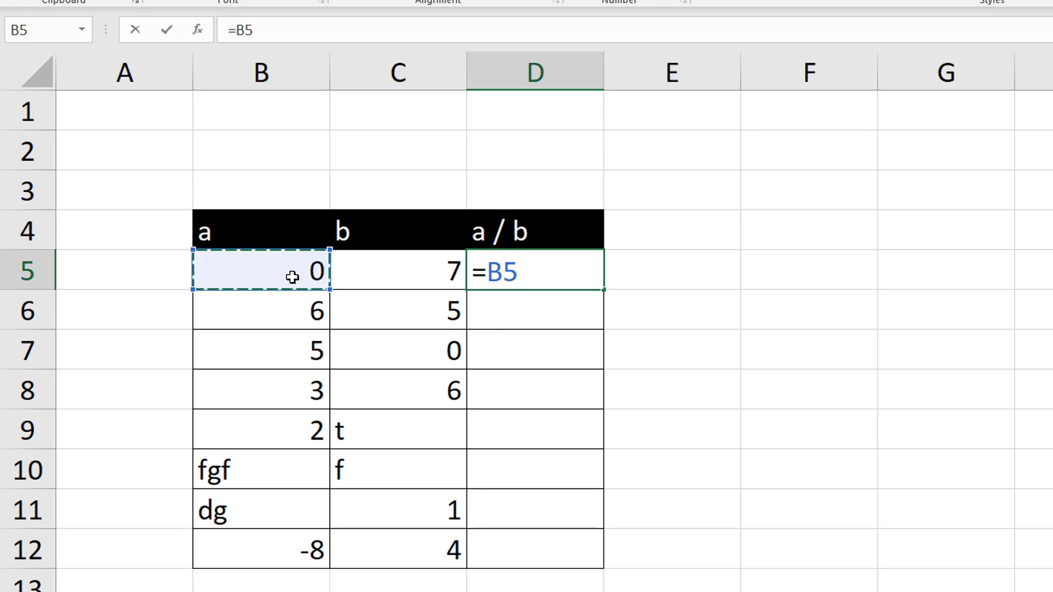
text(/)
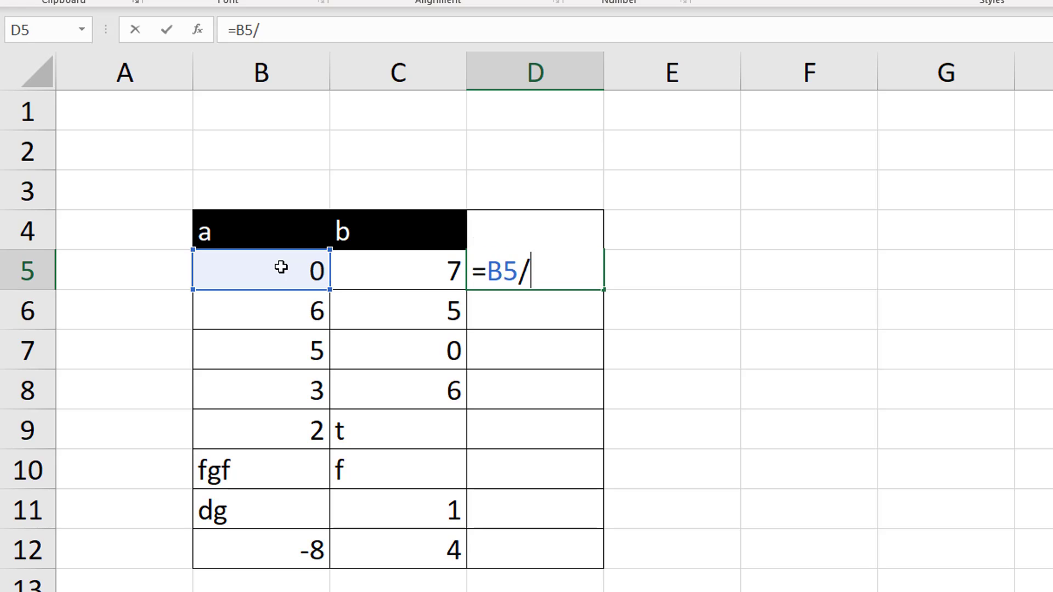
click(387, 280)
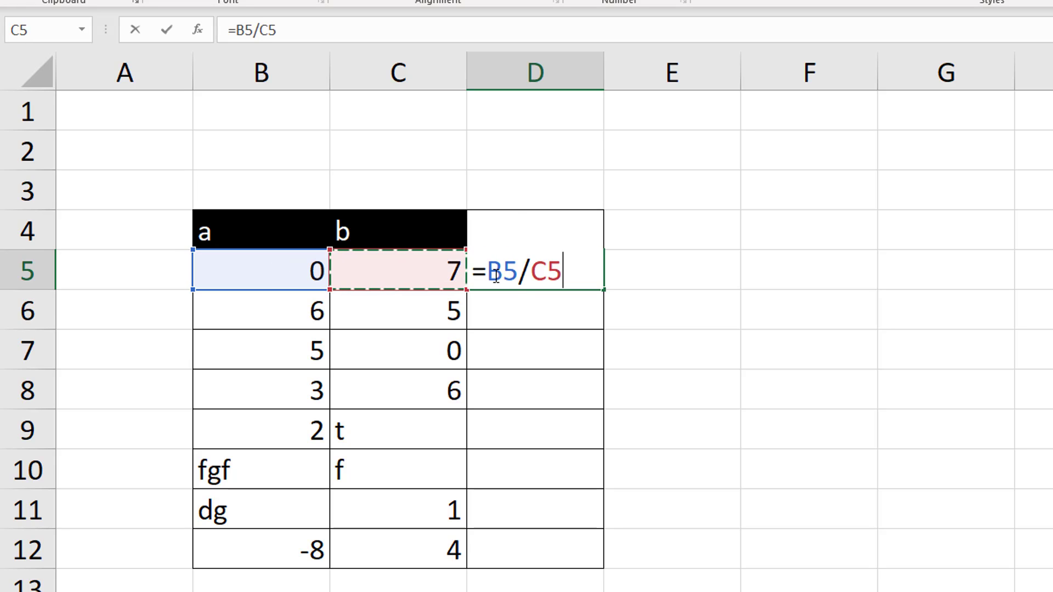
key(Return)
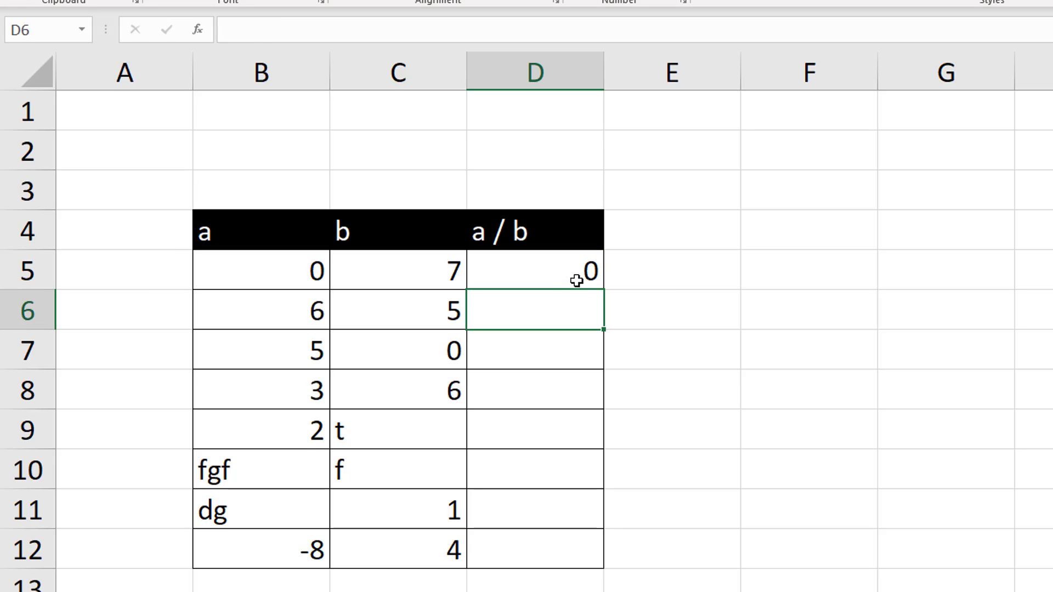
Fill the division formula from D5 down to D12
click(594, 279)
drag(597, 325, 597, 564)
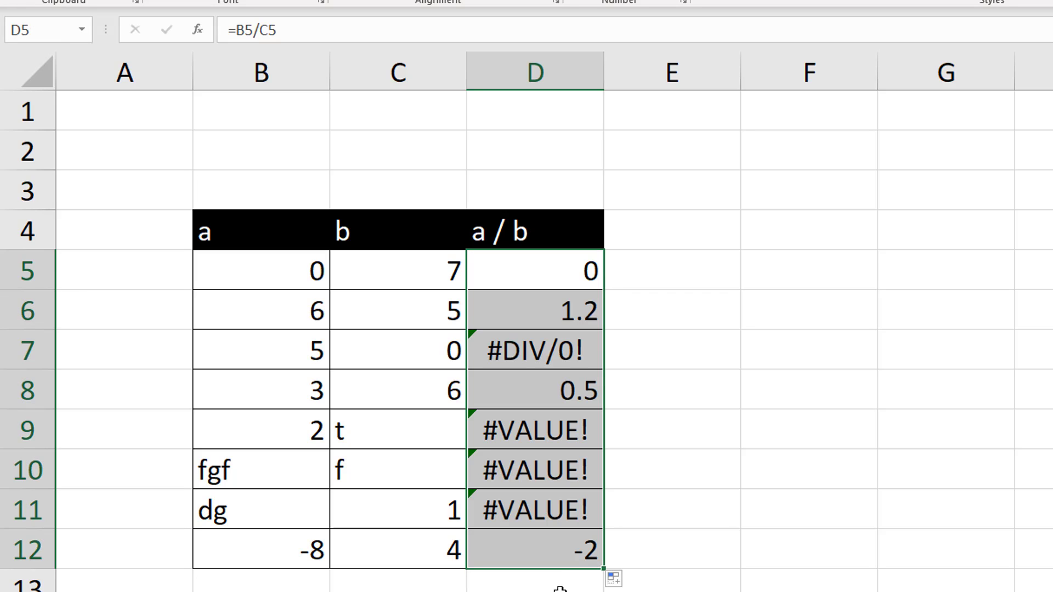
click(669, 418)
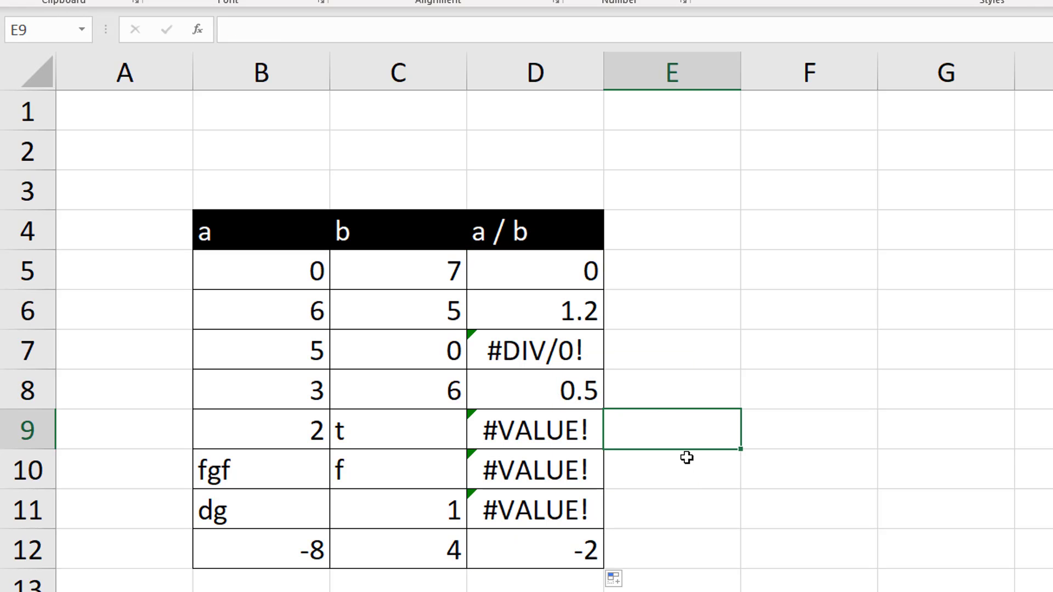
Examine the error options of D7 and the error results in D9:D11 against their a and b inputs
click(555, 350)
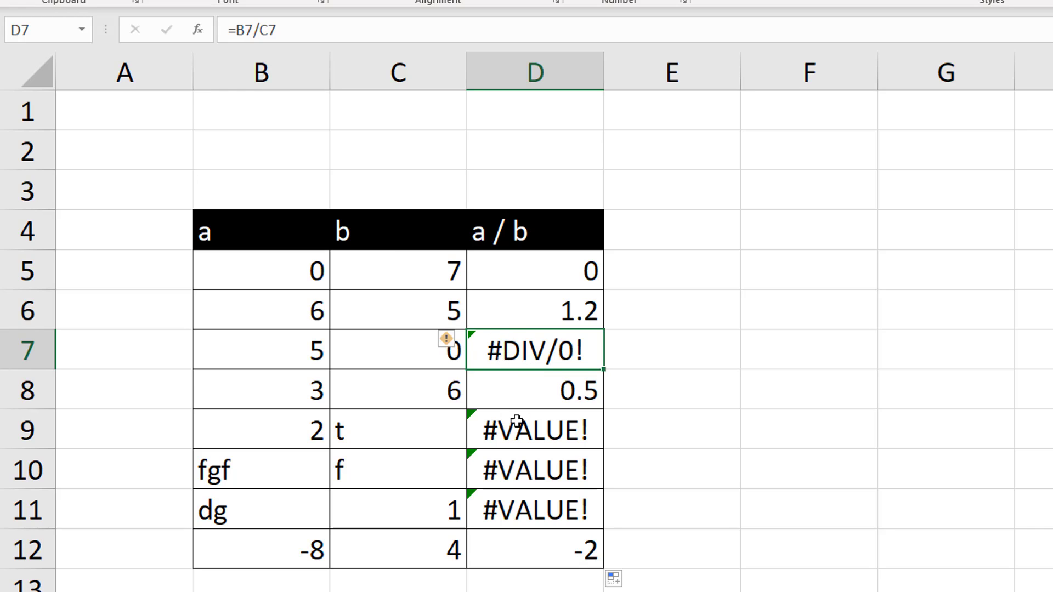
click(450, 346)
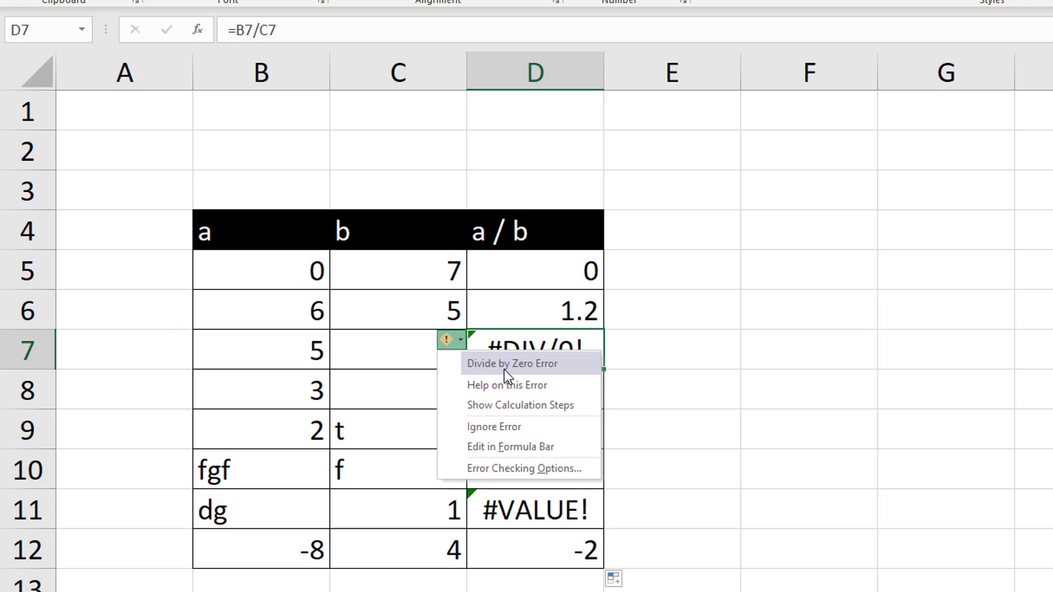
click(665, 368)
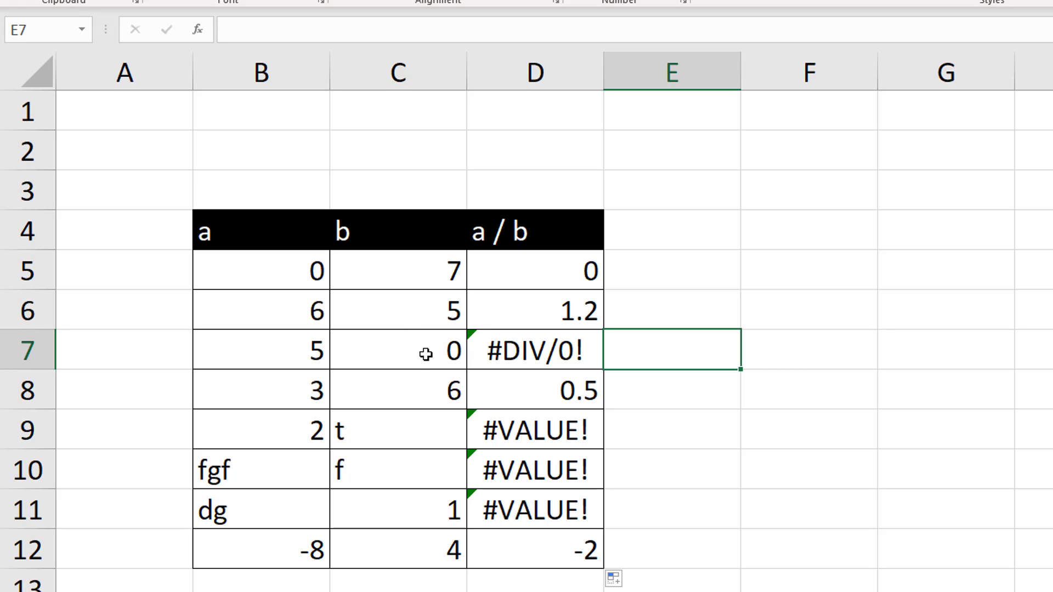
click(535, 362)
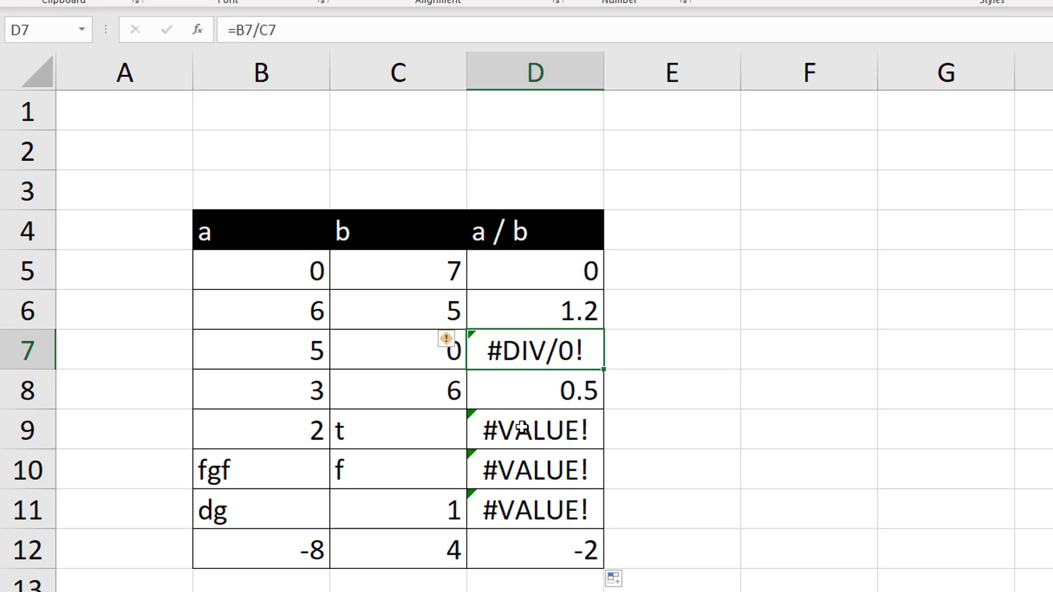
drag(521, 428, 523, 511)
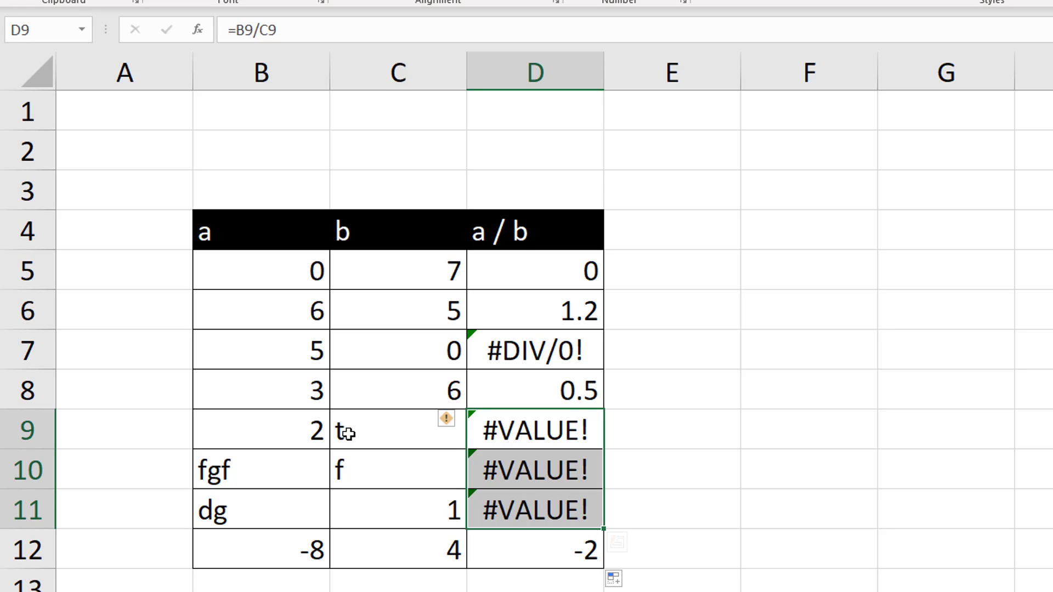
Extend the heading in D4 to "a / b = c" and add the heading "c * 5" in E4
click(486, 233)
click(468, 33)
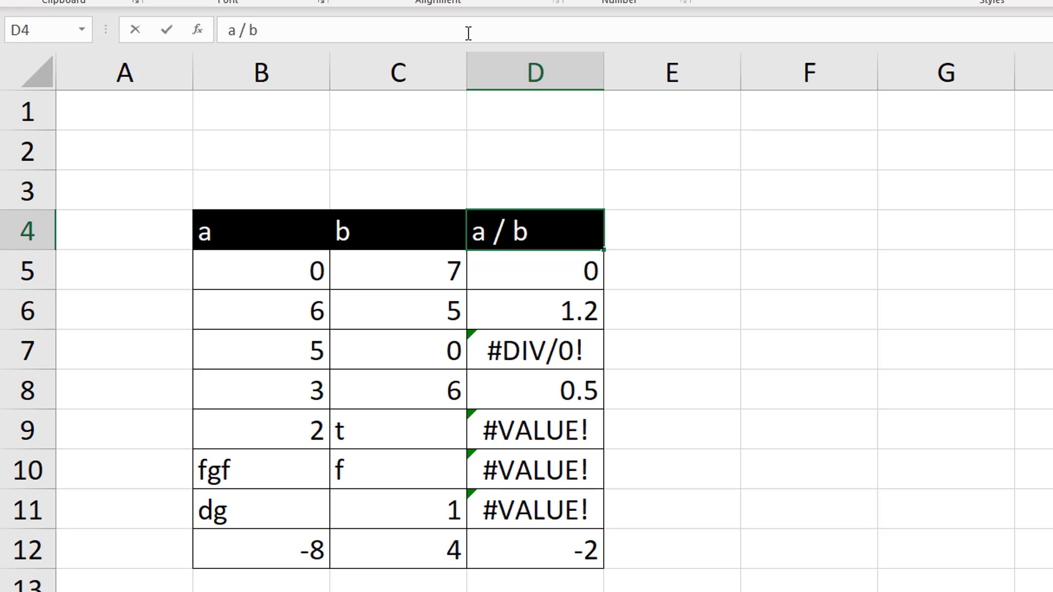
text(= c)
click(704, 229)
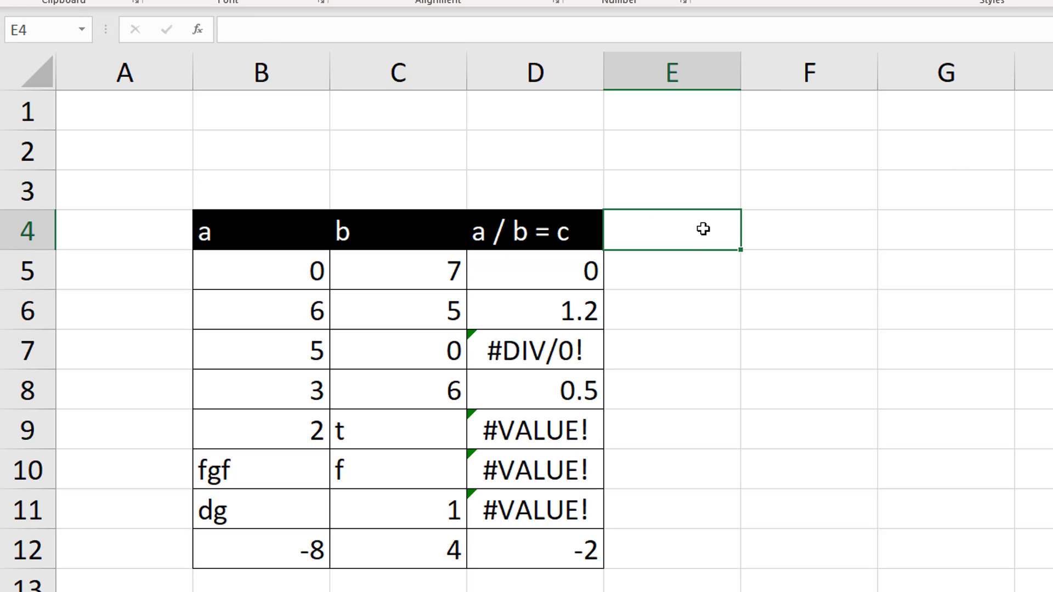
text(c * 5)
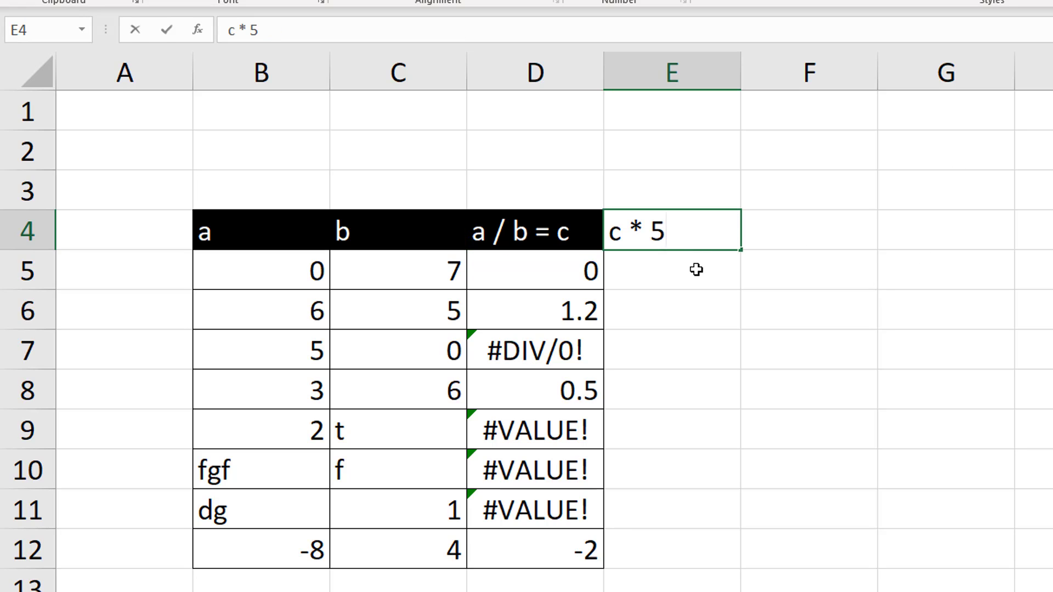
click(696, 271)
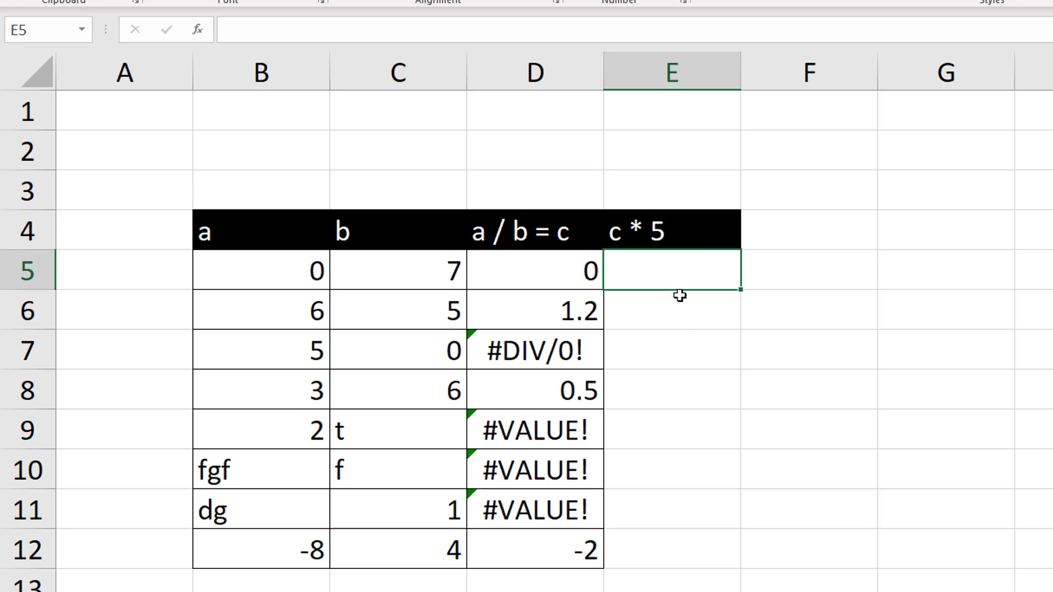
Enter the note "propagate" in E2 above the c * 5 column
click(665, 141)
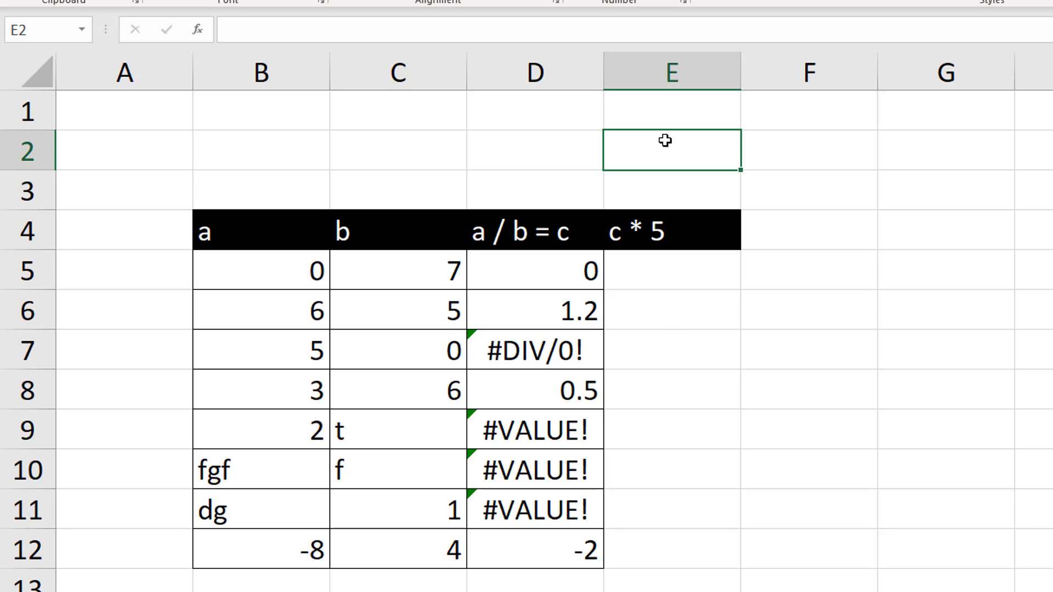
text(propagat)
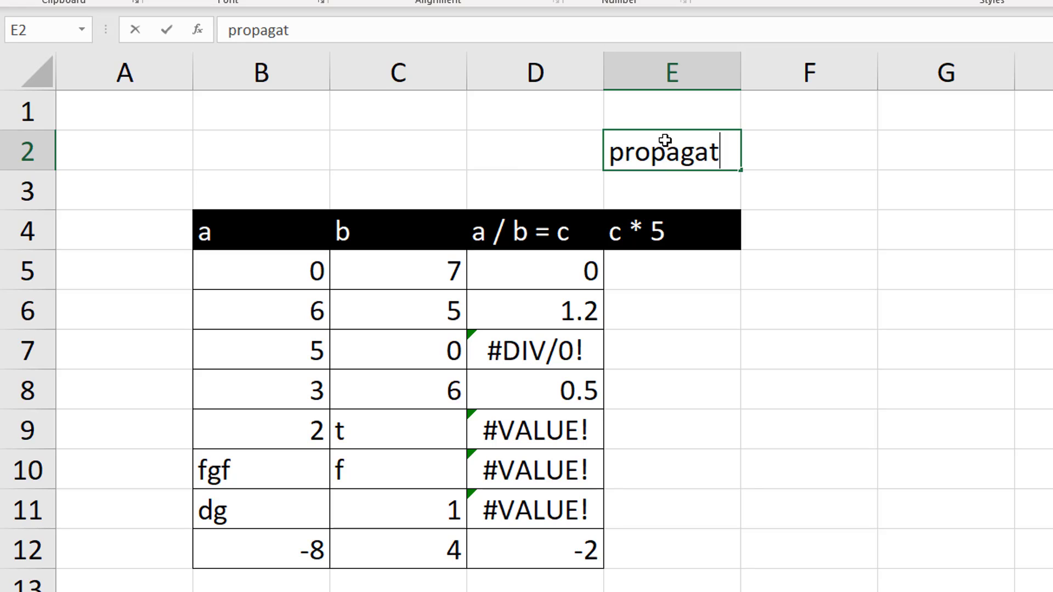
text(e)
Enter =D5*5 in E5 and fill the formula down to E12
click(685, 281)
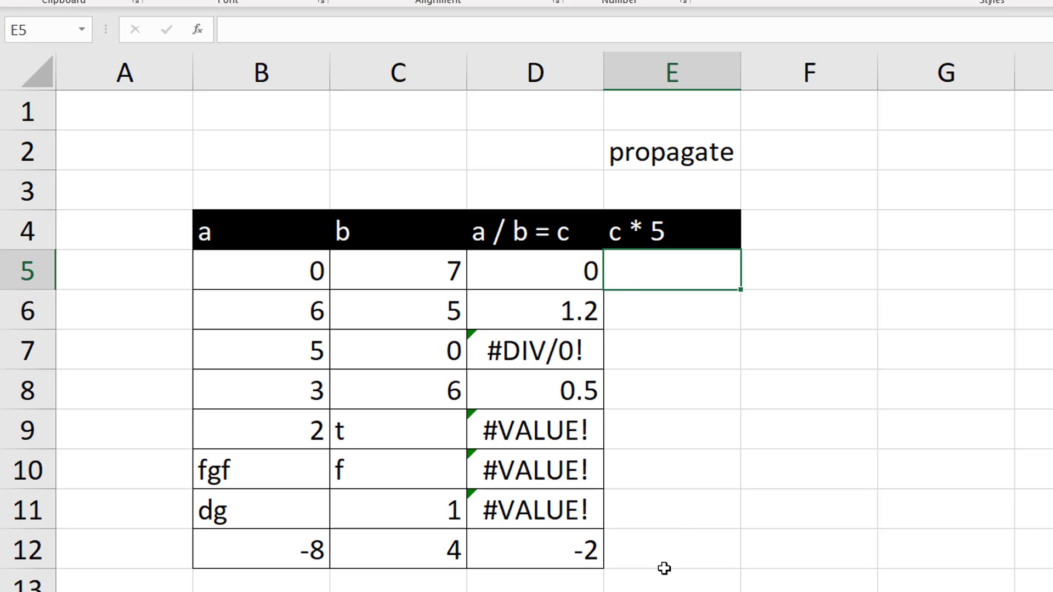
text(=)
click(539, 271)
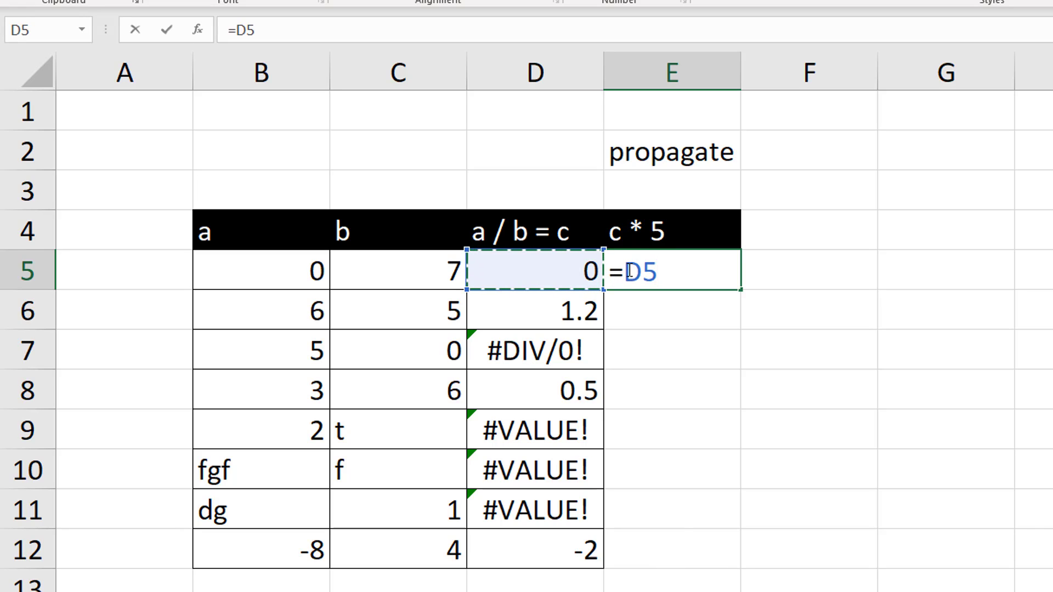
text(*5)
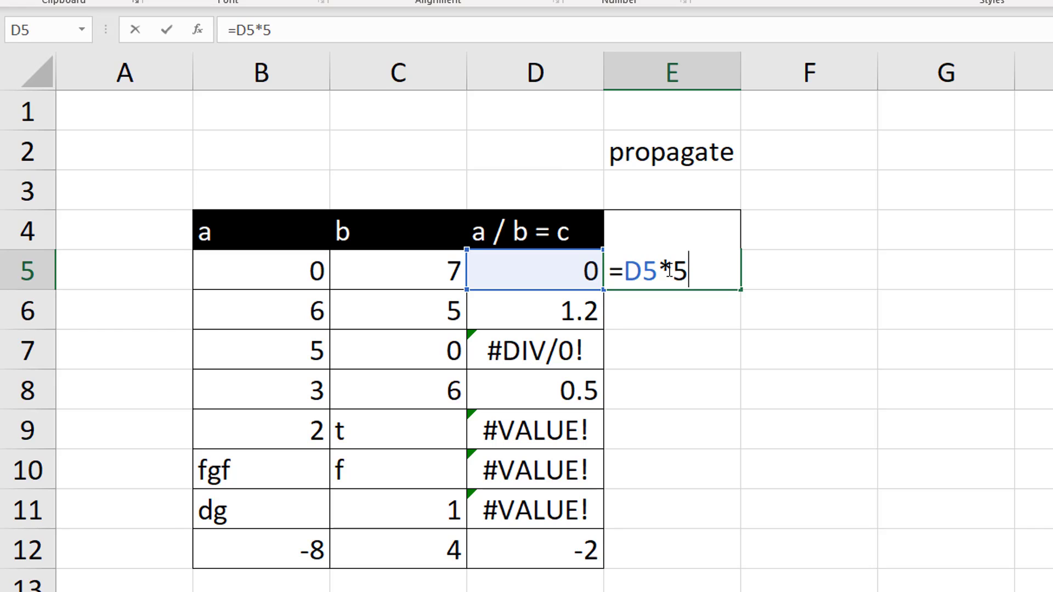
key(Return)
click(690, 269)
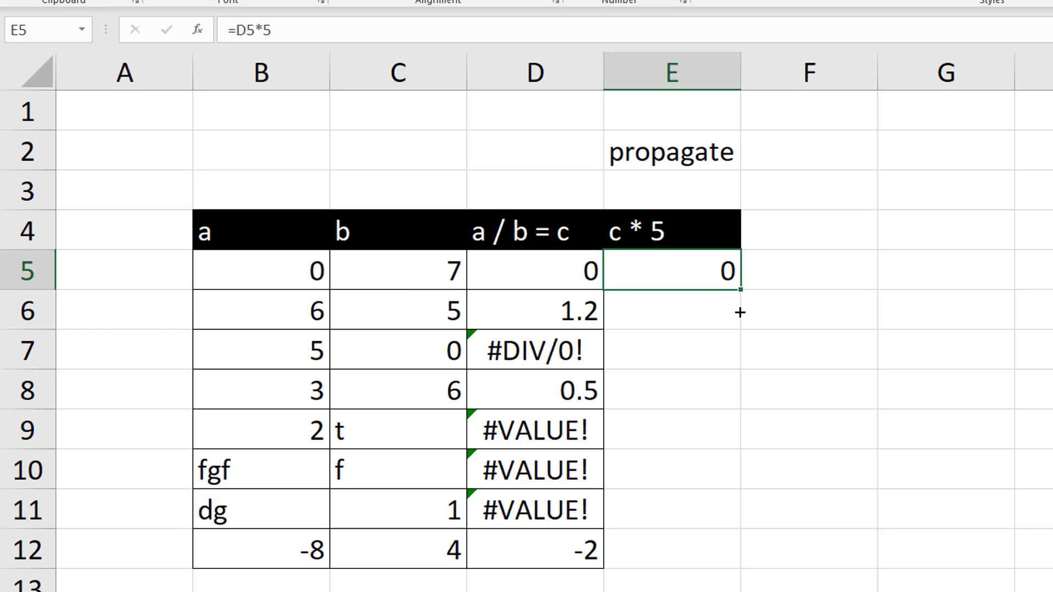
drag(740, 312, 738, 568)
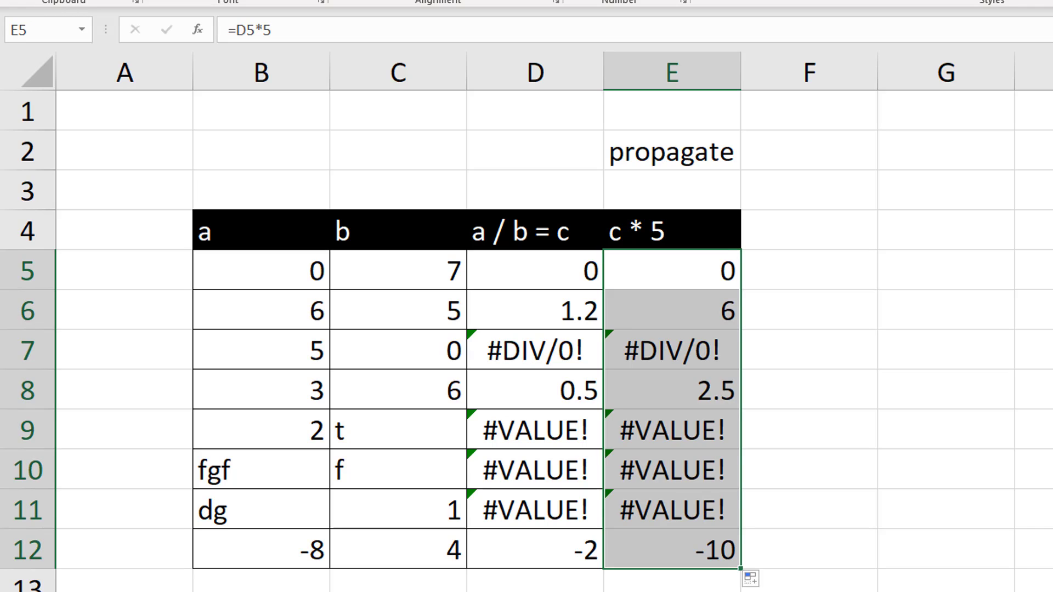
Examine the formulas behind the error cells E7 and E10 in the c * 5 column
click(655, 349)
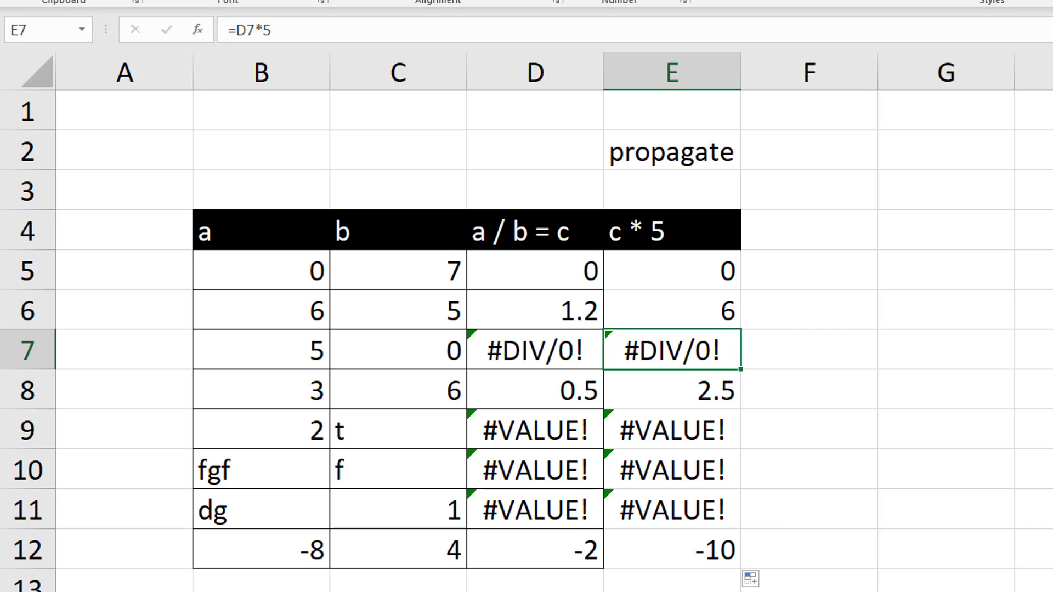
click(672, 580)
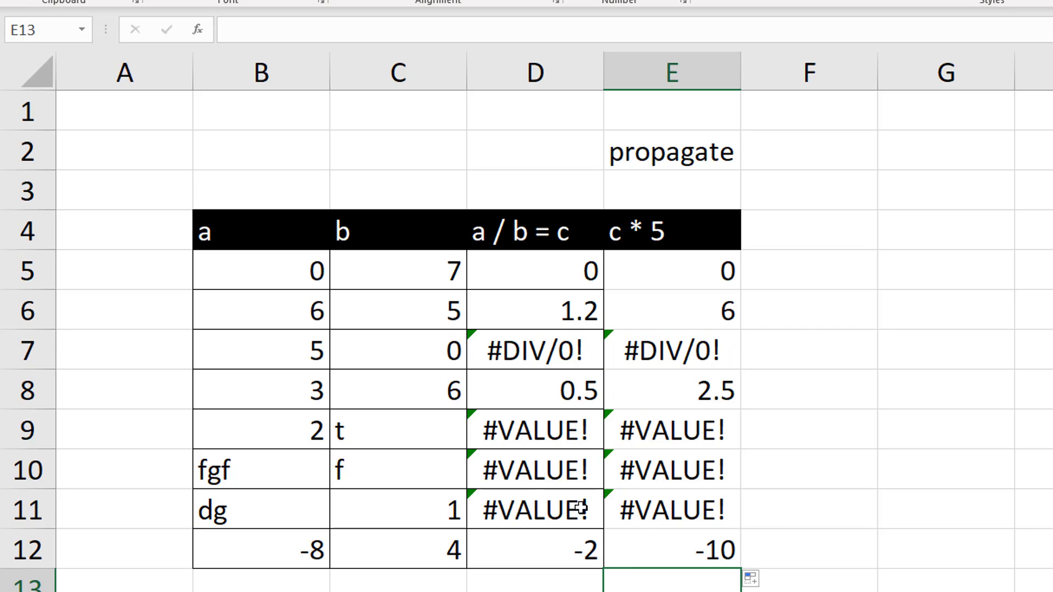
click(645, 482)
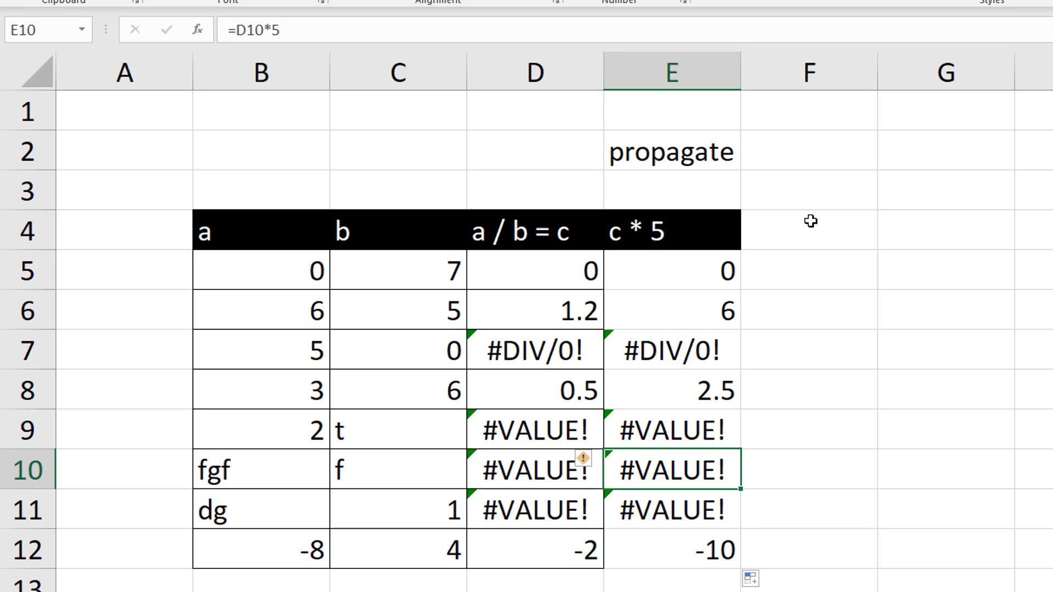
click(416, 158)
text(trapping)
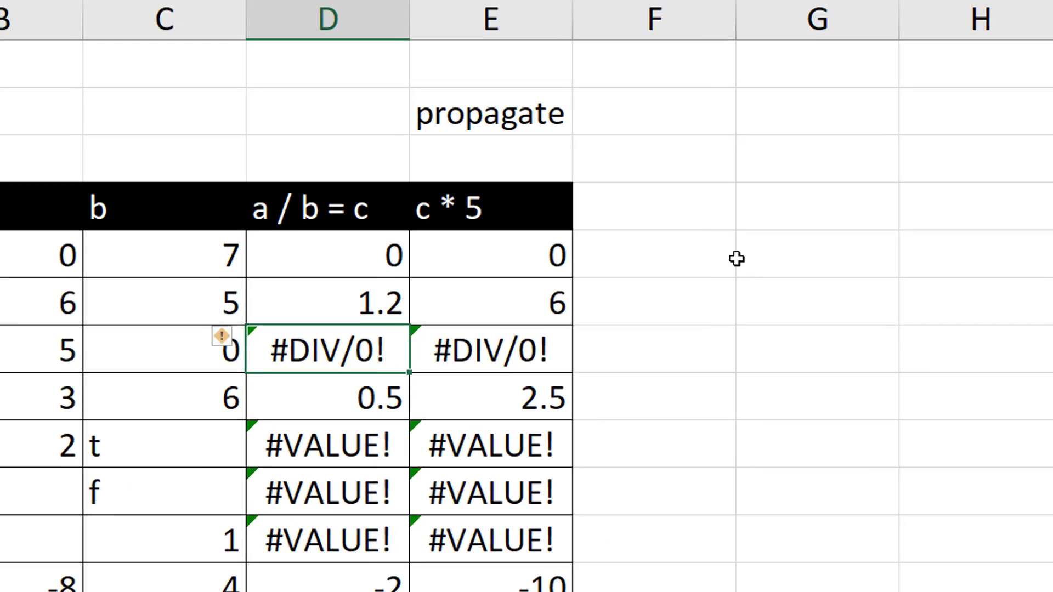
Enter =IFERROR(5/0,"Divide by 0") in G5 as a trial formula beside the table
click(881, 274)
text(=)
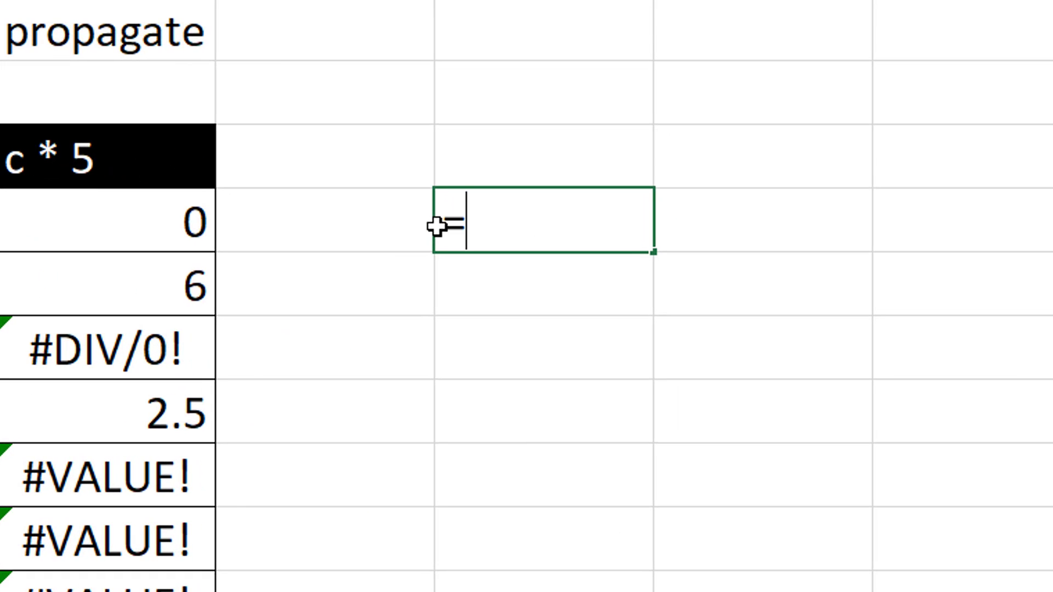
text(iferror()
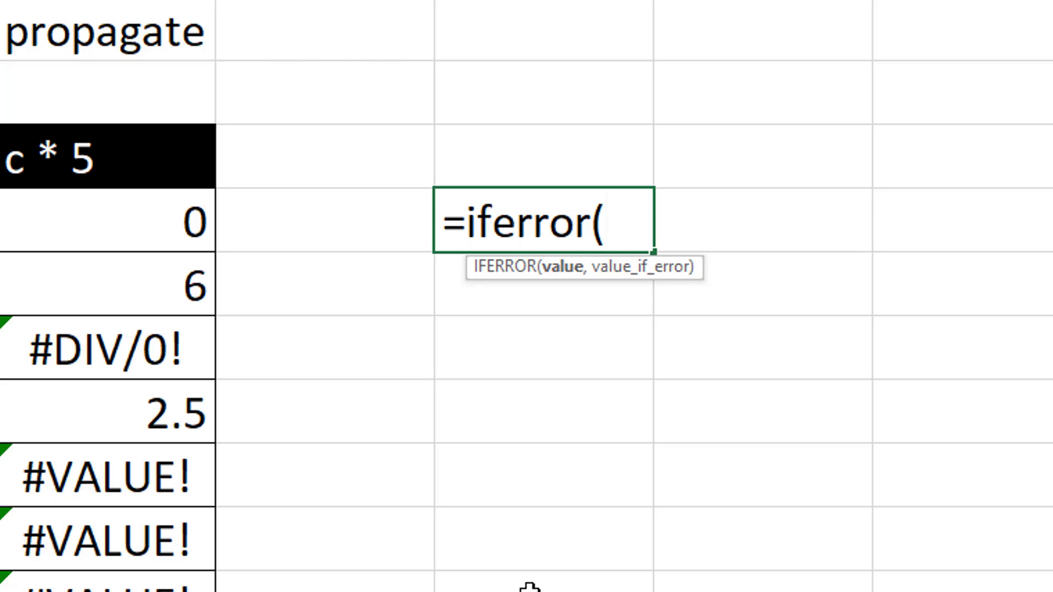
text(5/0)
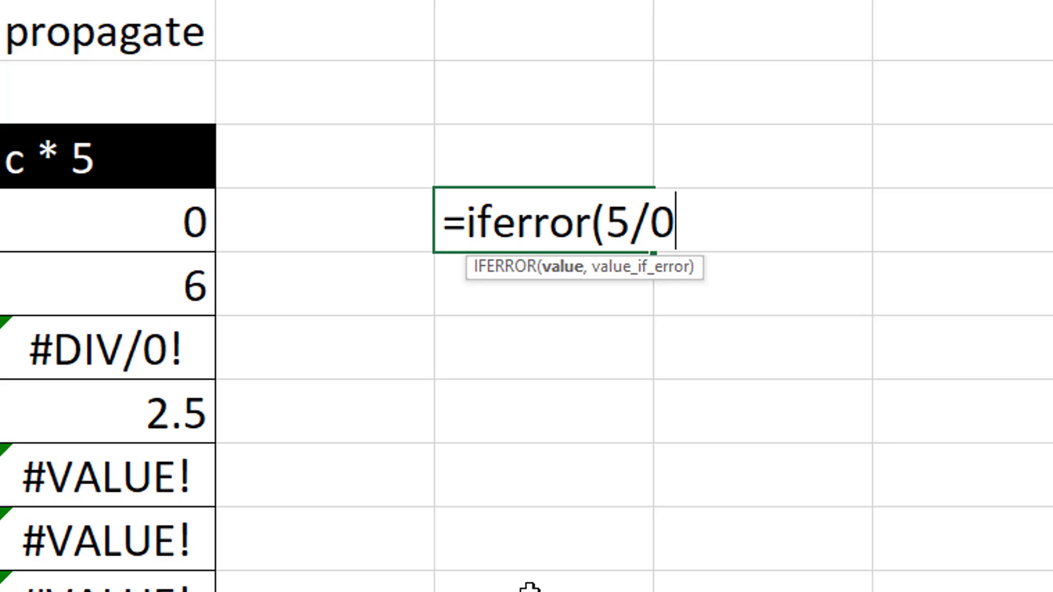
text(,)
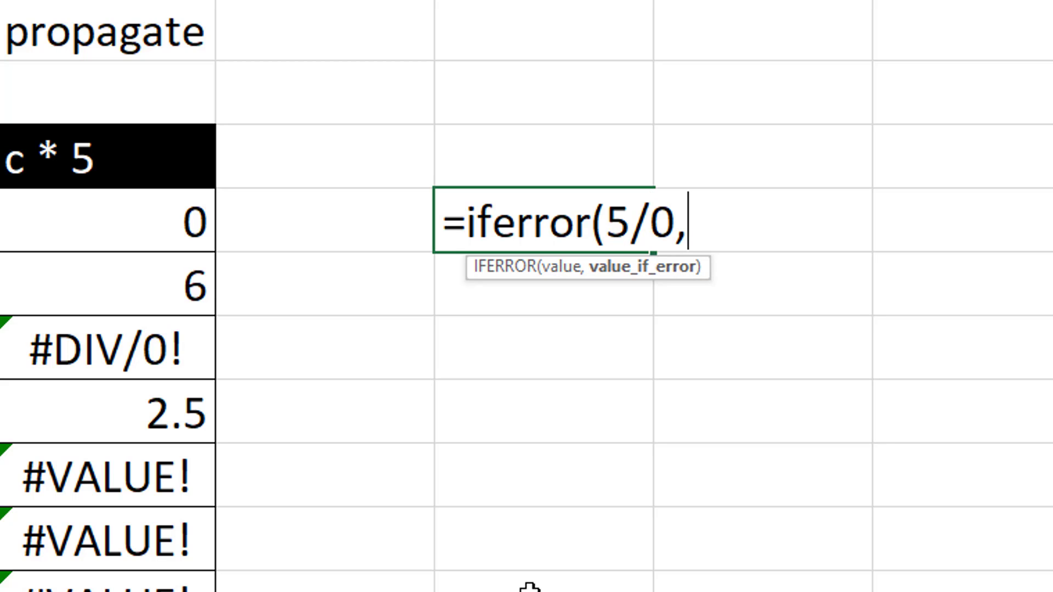
text("Divde)
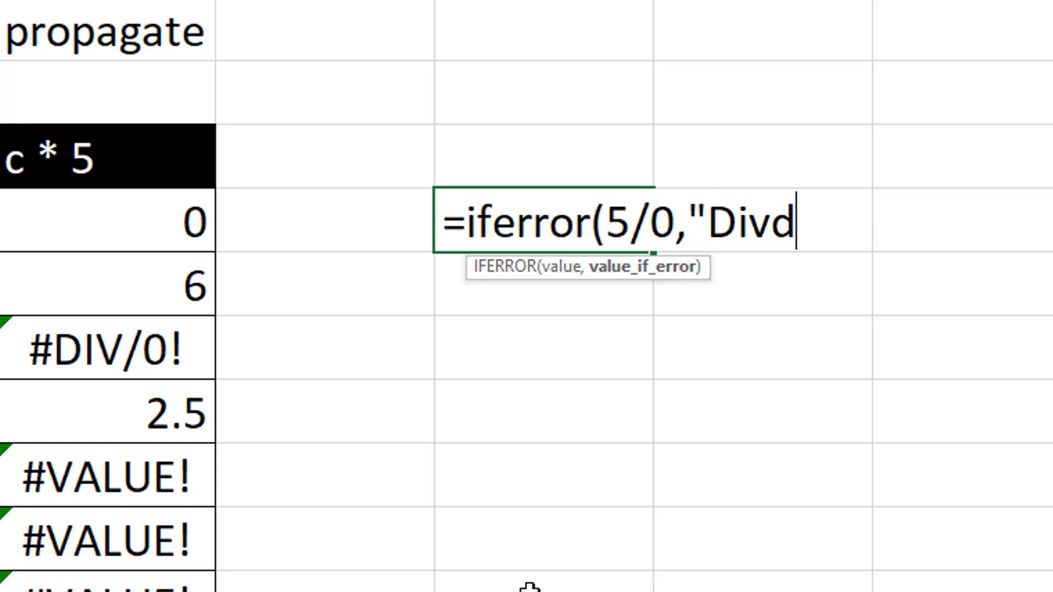
key(BackSpace)
key(BackSpace)
key(BackSpace)
text(ide by 0")
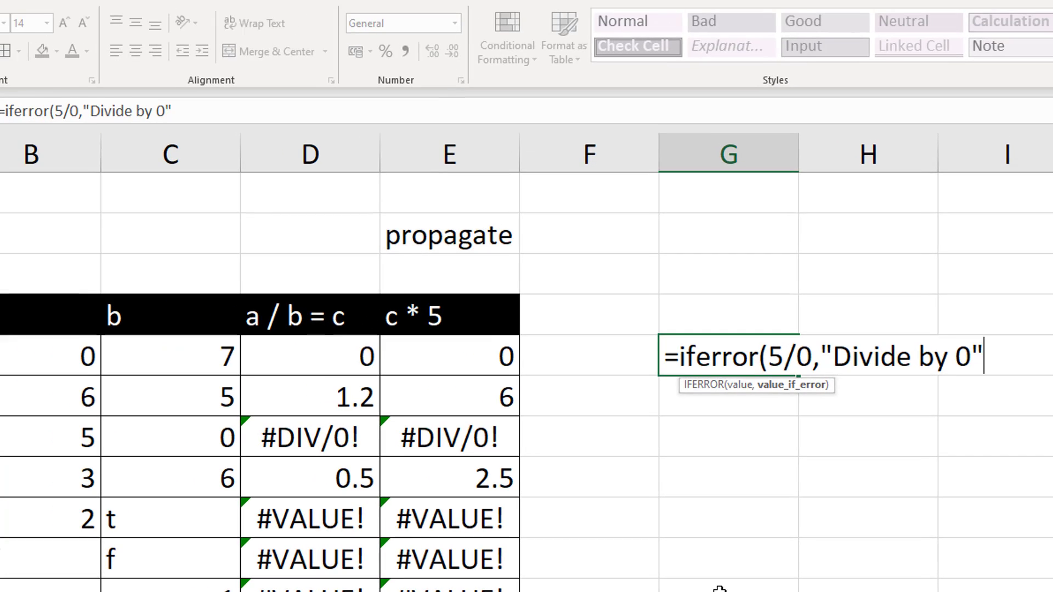
text())
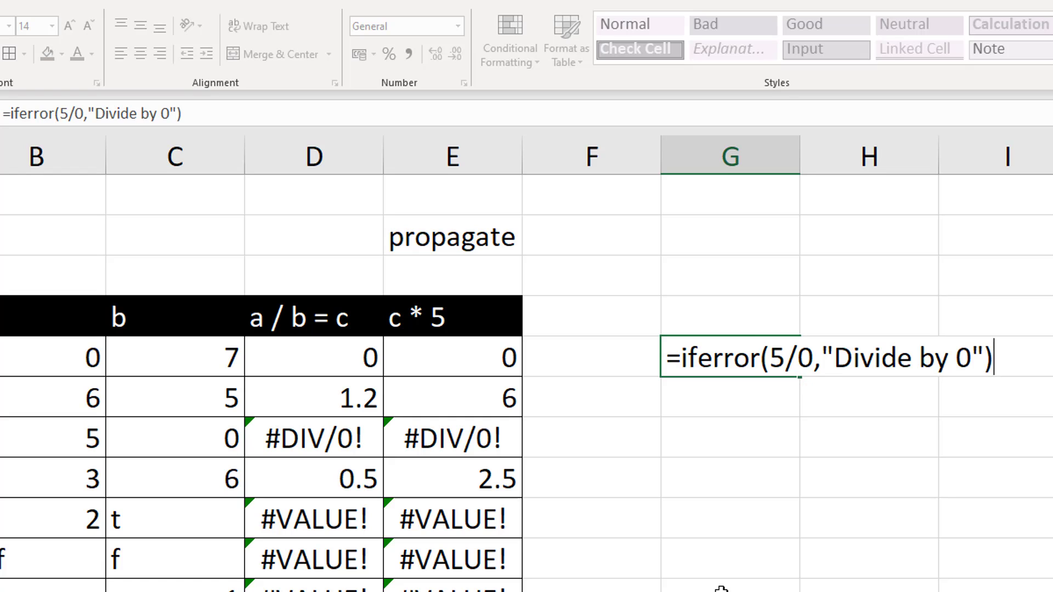
key(Return)
Change the division tested by the IFERROR formula in G5 to 5/1, and clear the trial cell
click(745, 357)
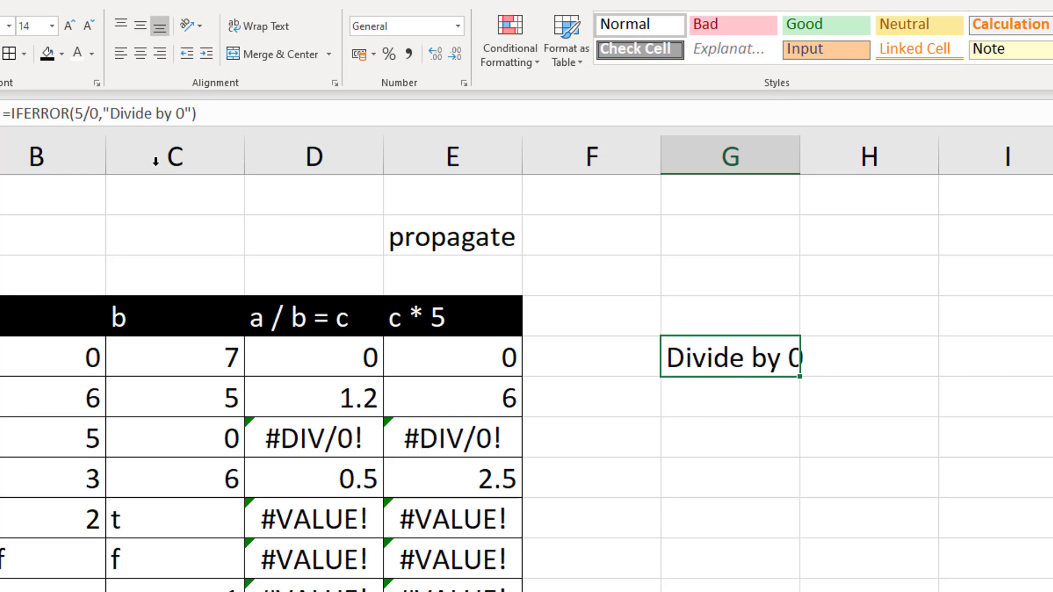
drag(76, 113, 96, 117)
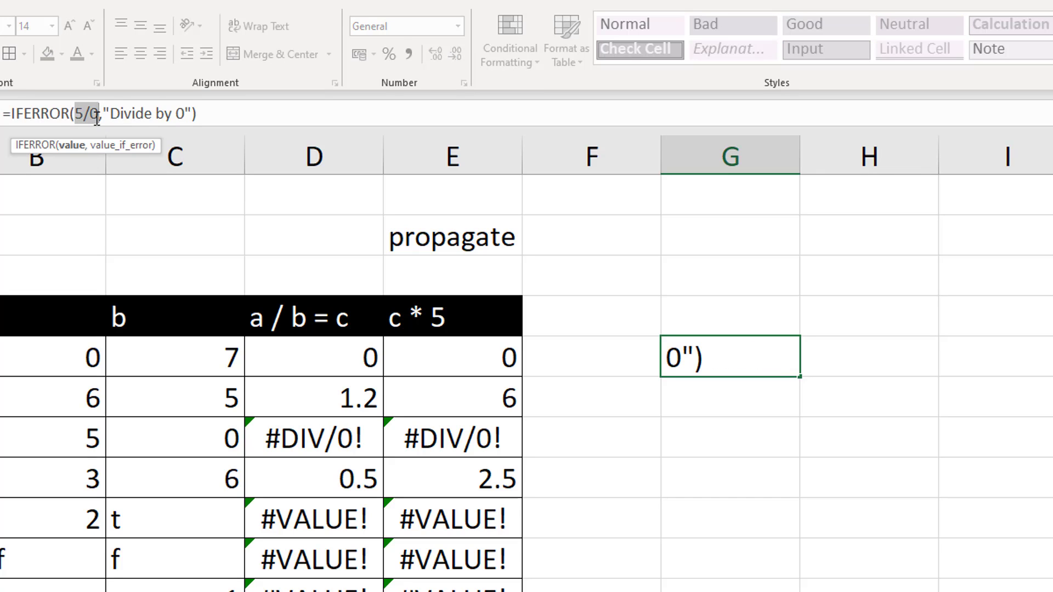
drag(104, 114, 190, 114)
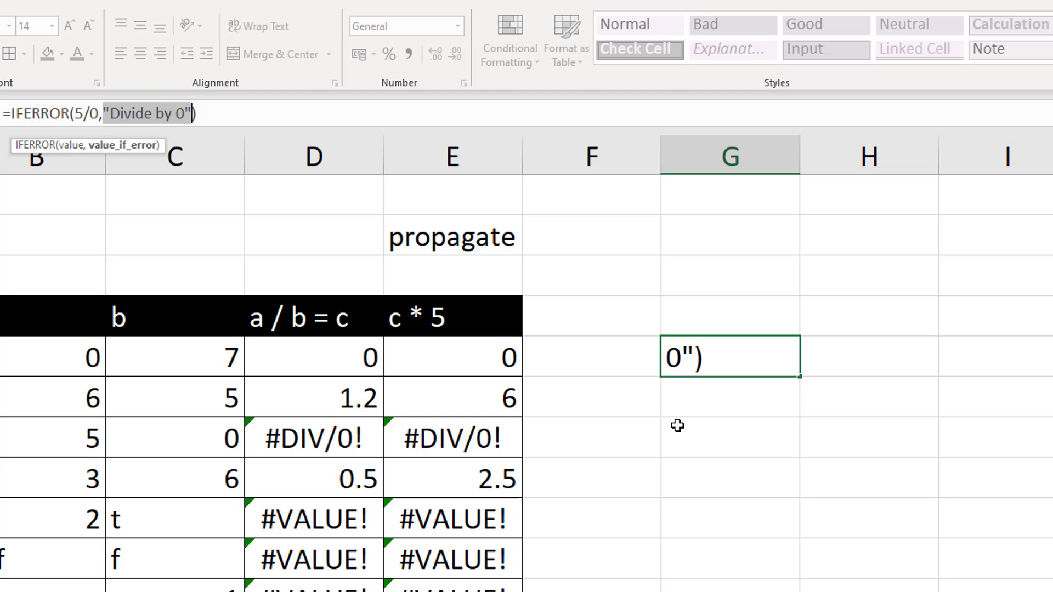
click(91, 115)
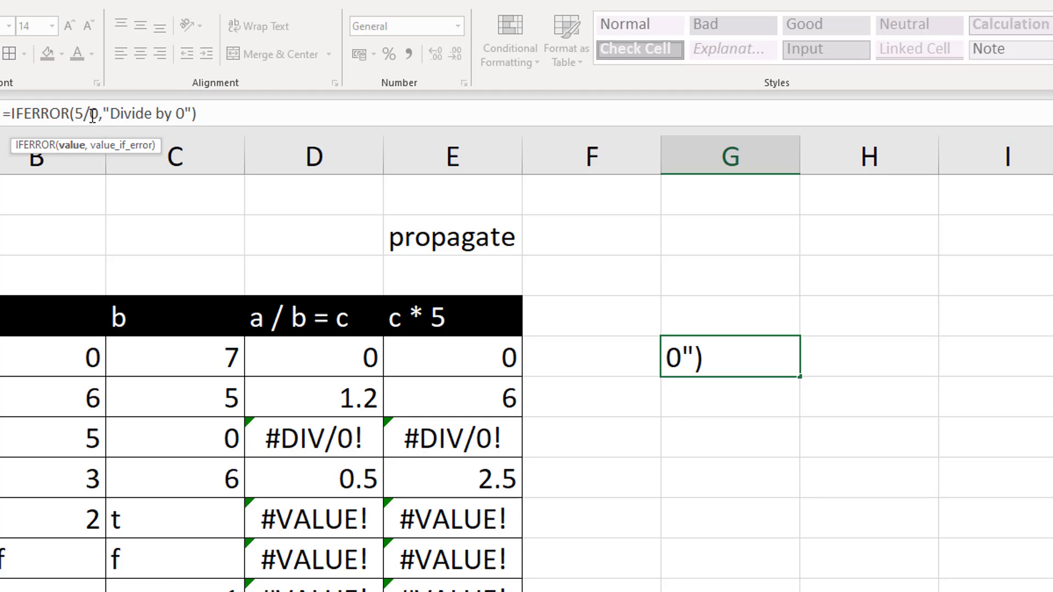
key(Delete)
text(1)
key(Return)
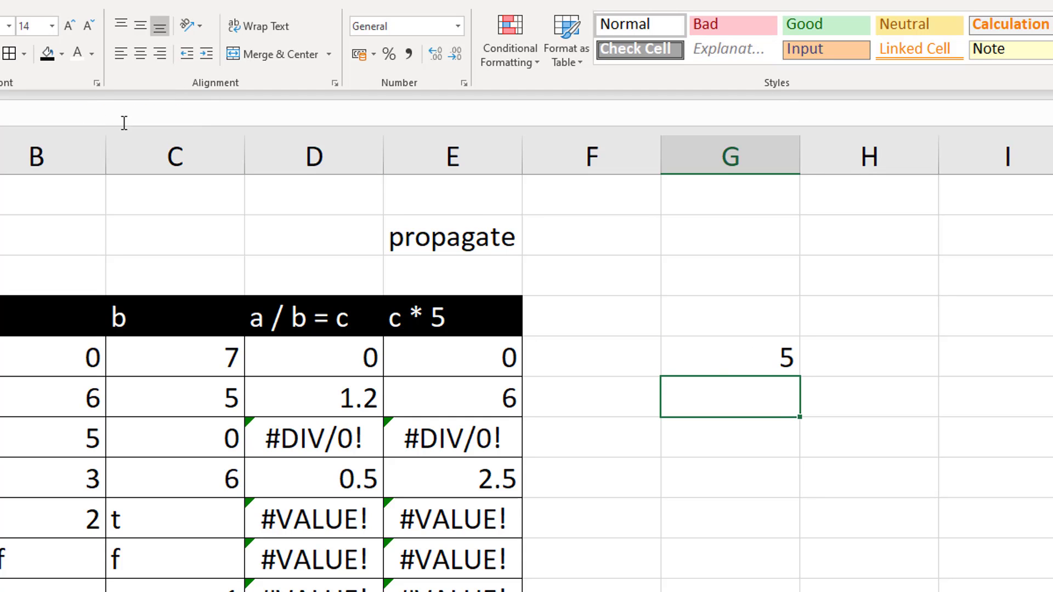
click(709, 368)
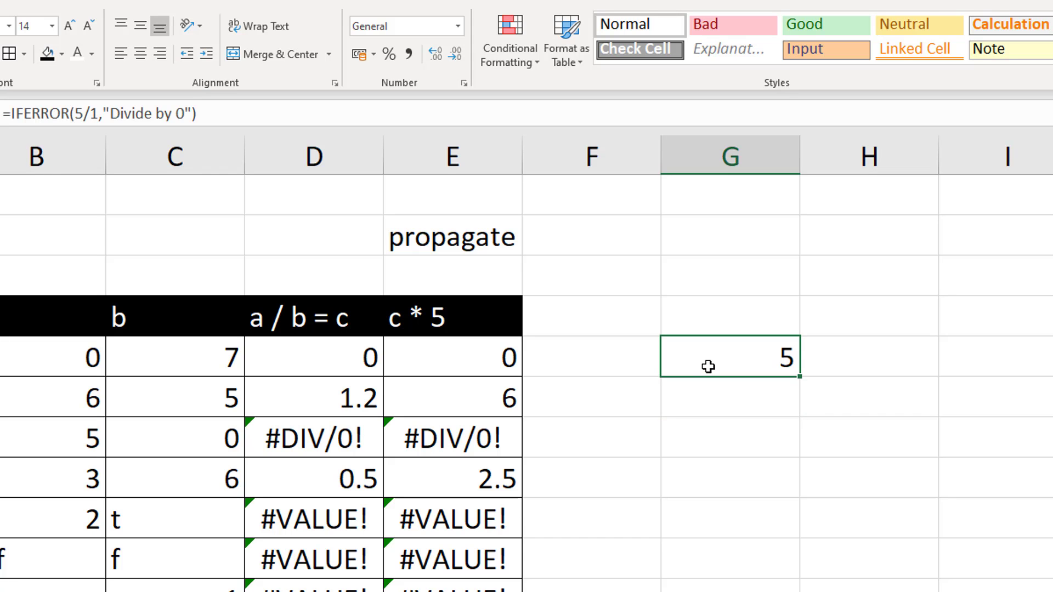
Replace the formula in D5 with =IFERROR(B5/C5,"N/A")
click(360, 357)
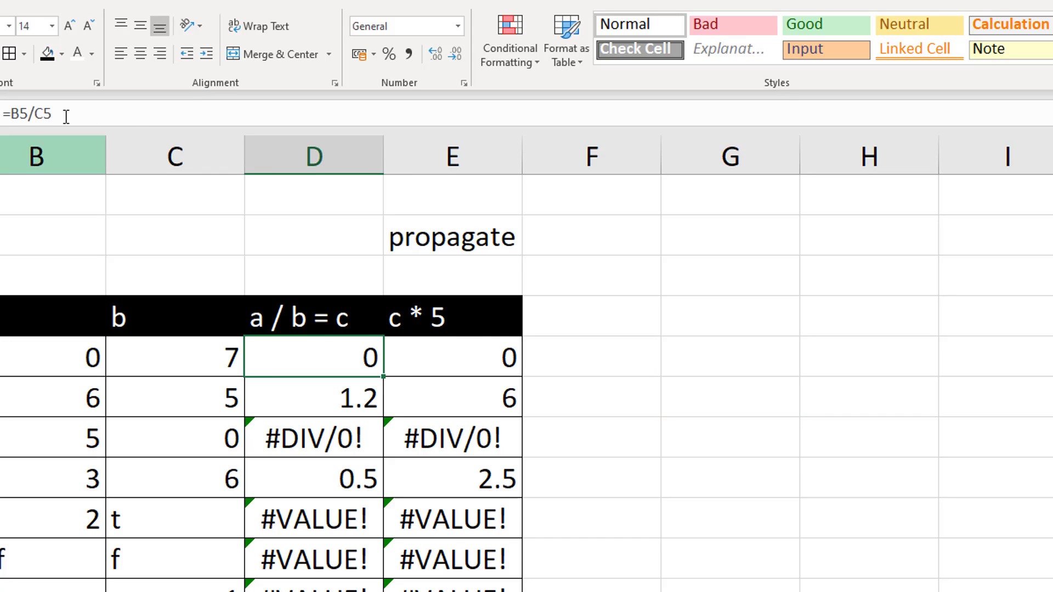
drag(68, 115, 10, 114)
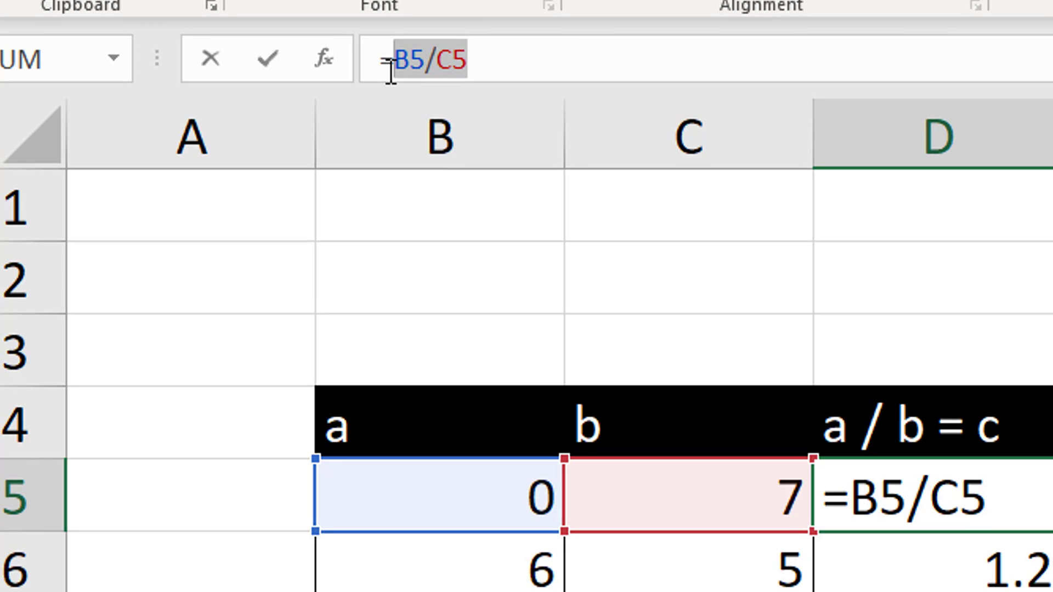
text(iferror()
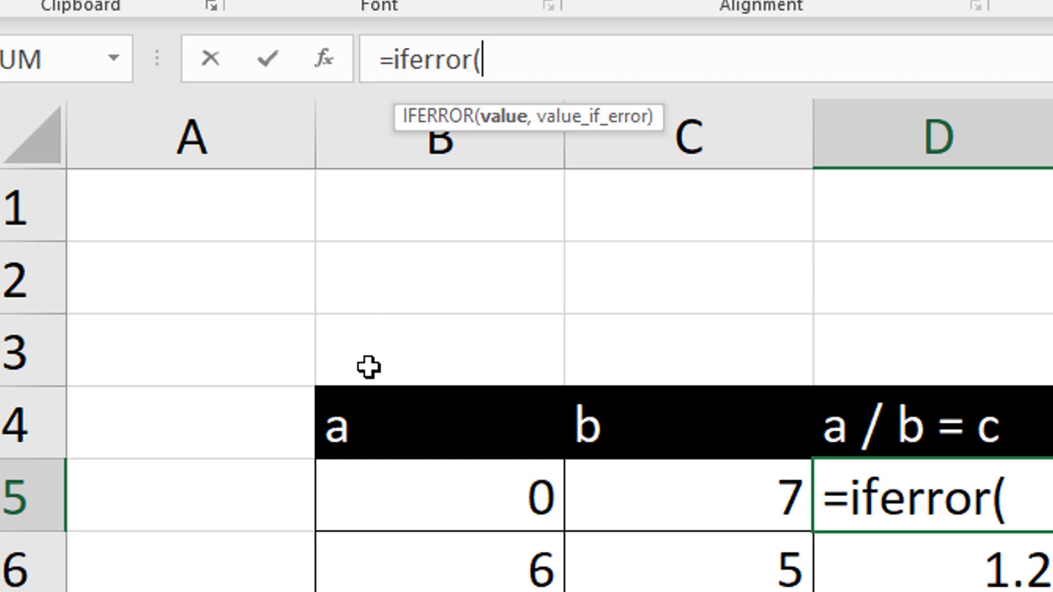
click(431, 503)
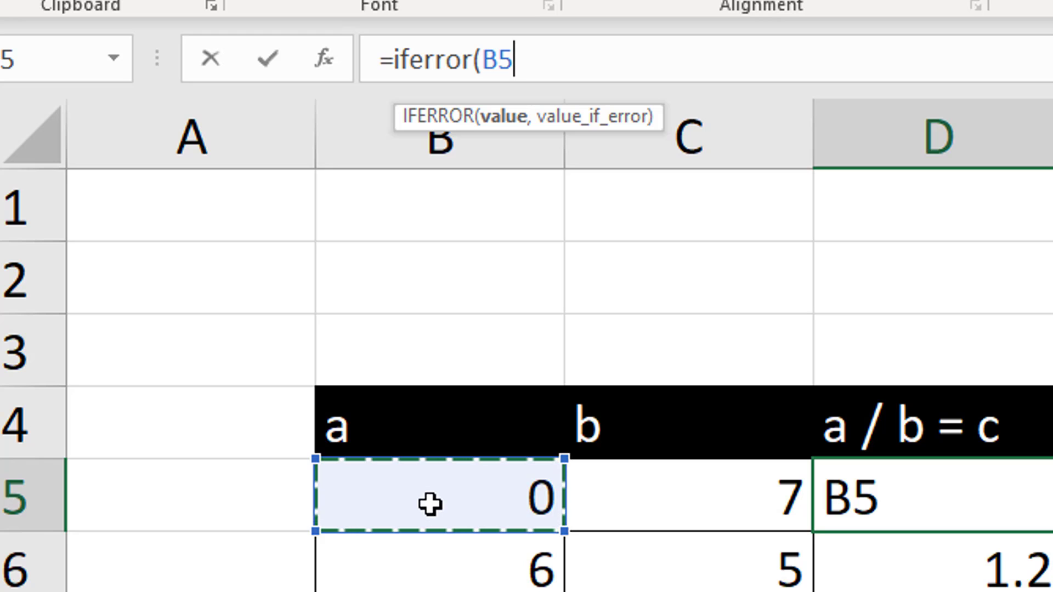
text(/)
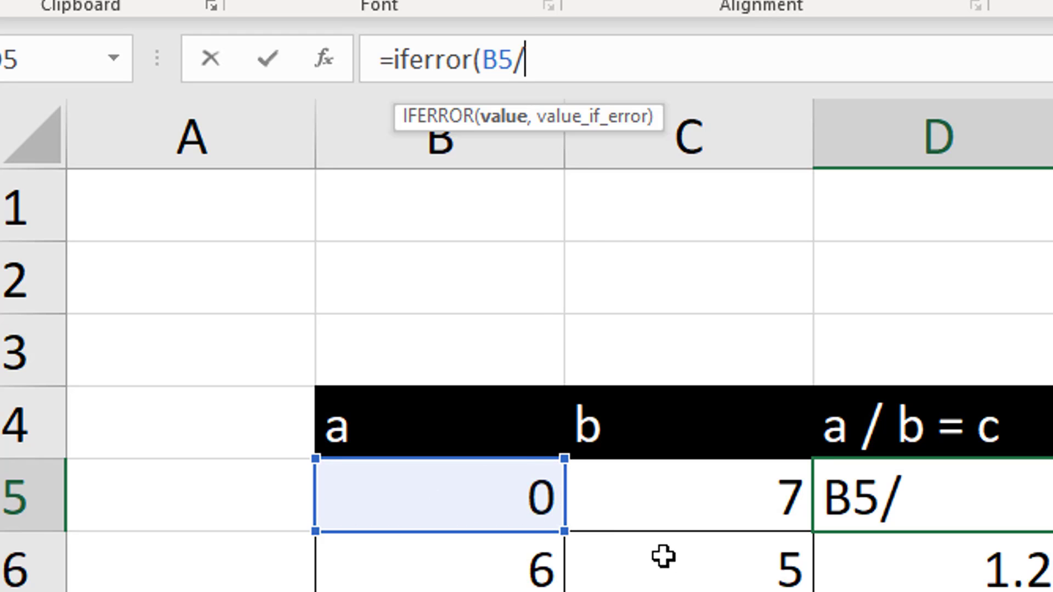
text(c5,)
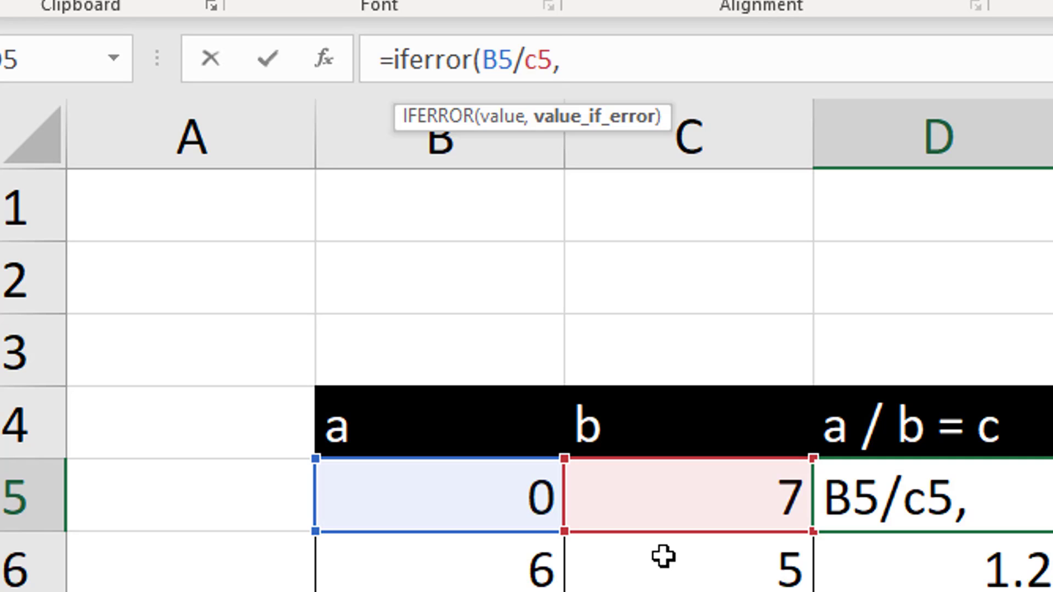
text(N)
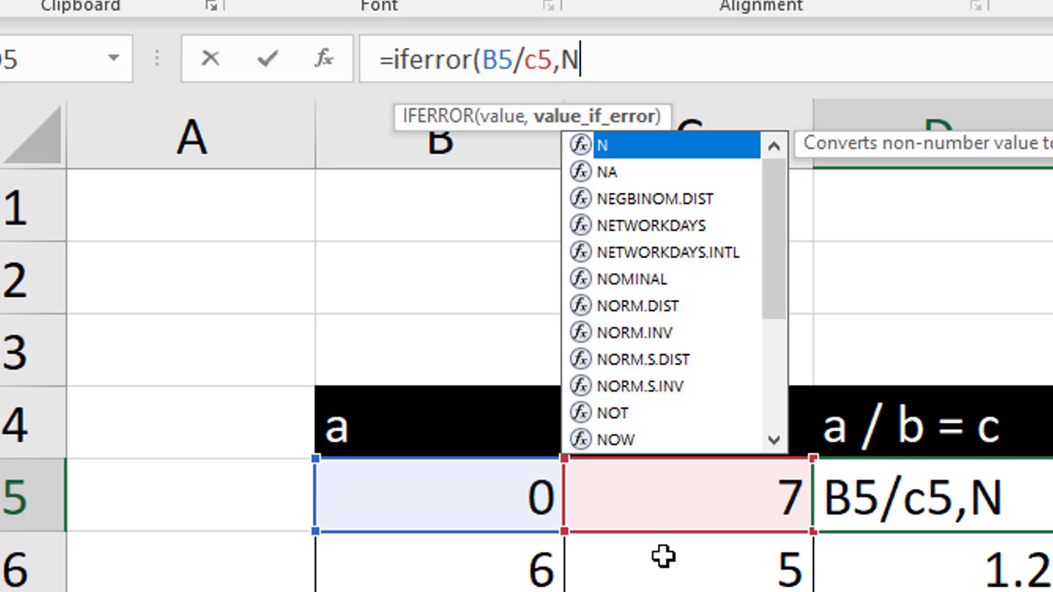
key(BackSpace)
text(")
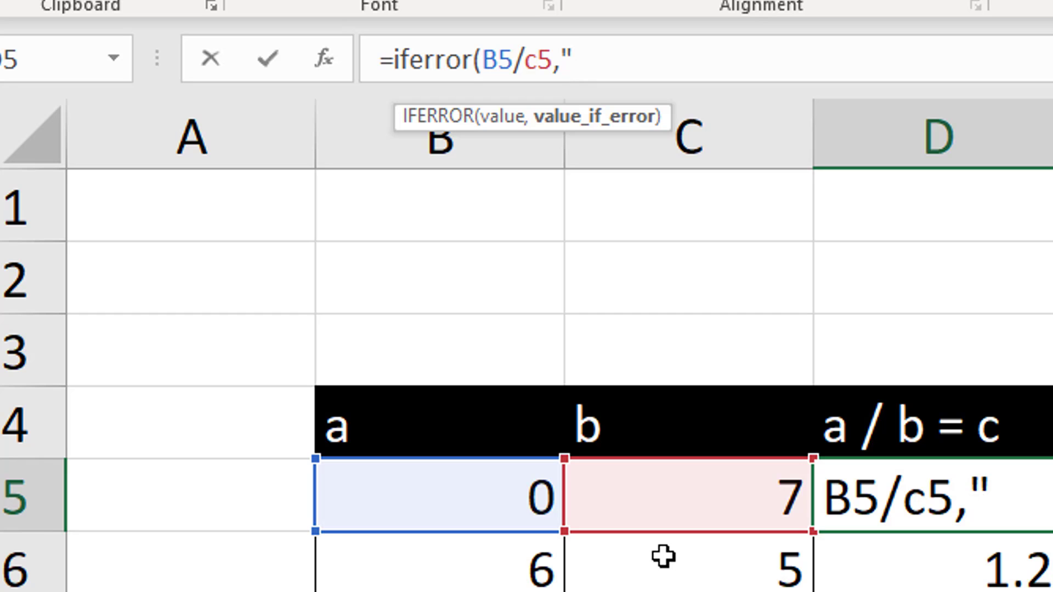
text(N/A")
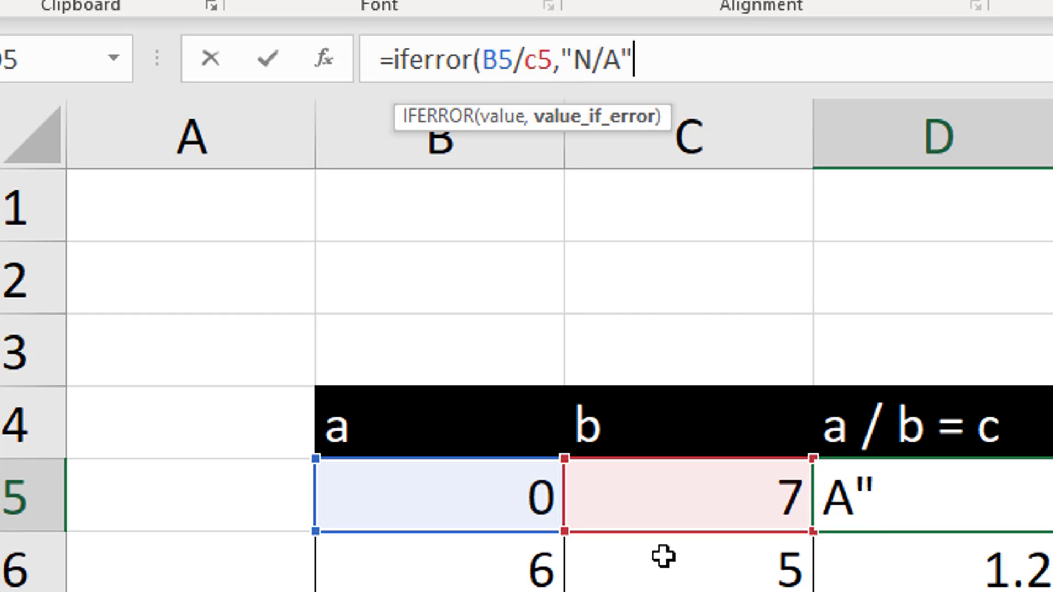
text())
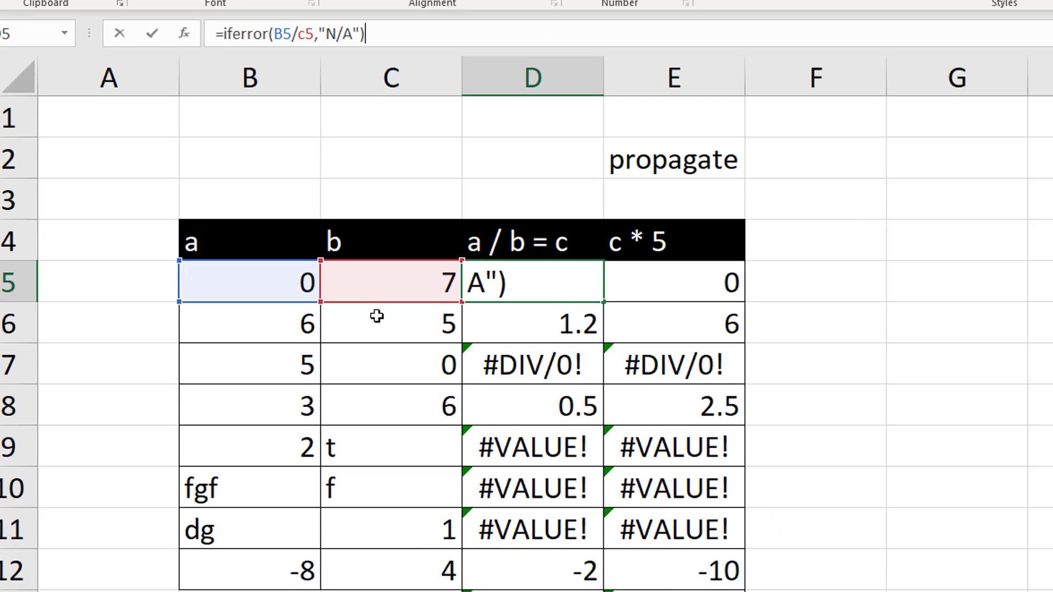
key(Return)
Fill the IFERROR formula from D5 down to D12 and check the copied formula in D11
click(469, 264)
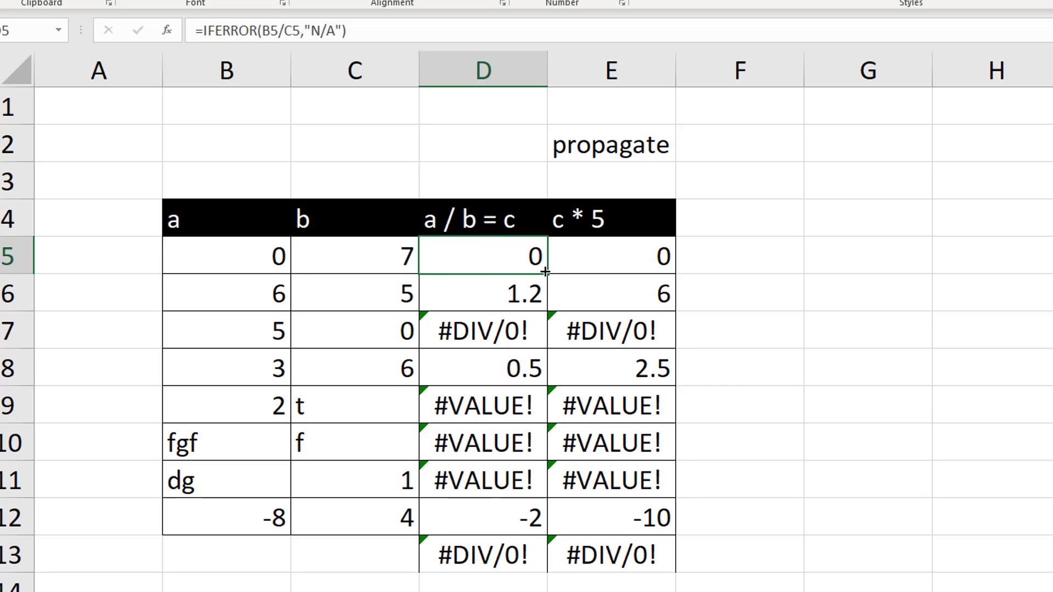
drag(547, 273, 549, 531)
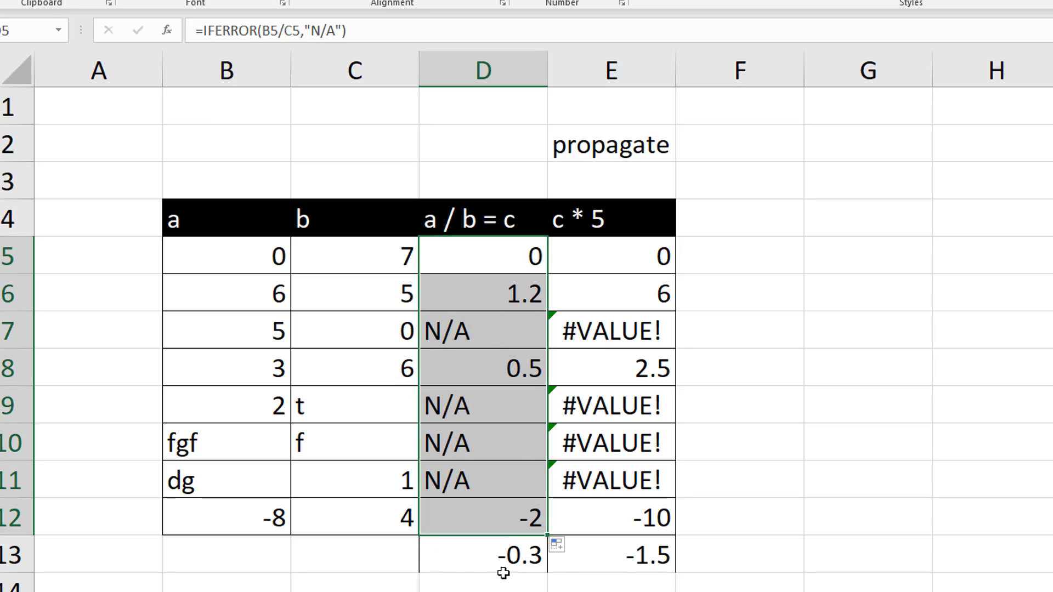
click(488, 465)
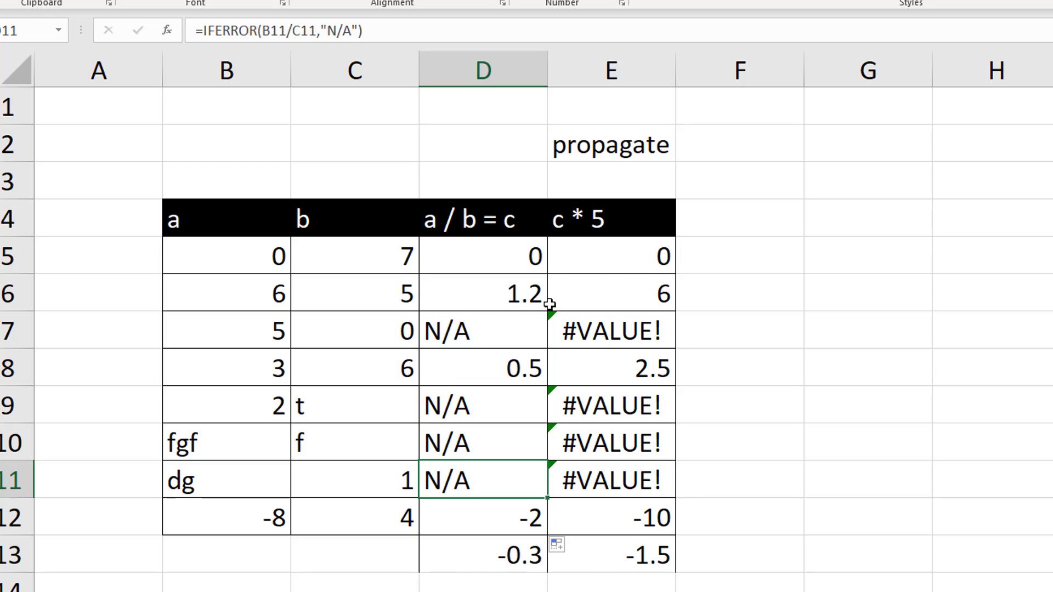
Refill the =D5*5 formula from E5 down to E12, and check the formulas in D9 and E7
click(570, 259)
drag(680, 430, 679, 518)
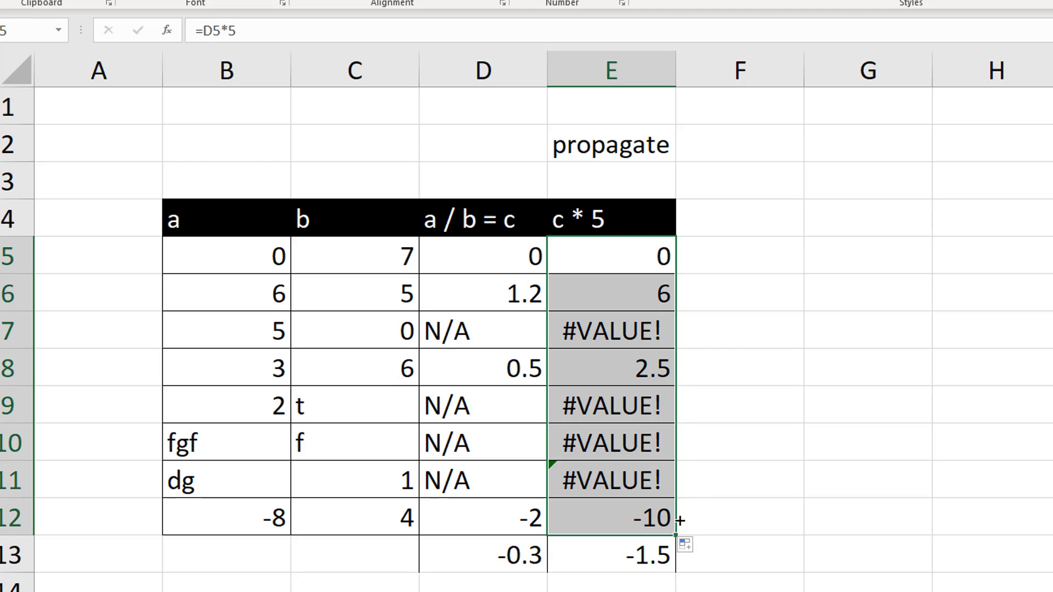
click(478, 407)
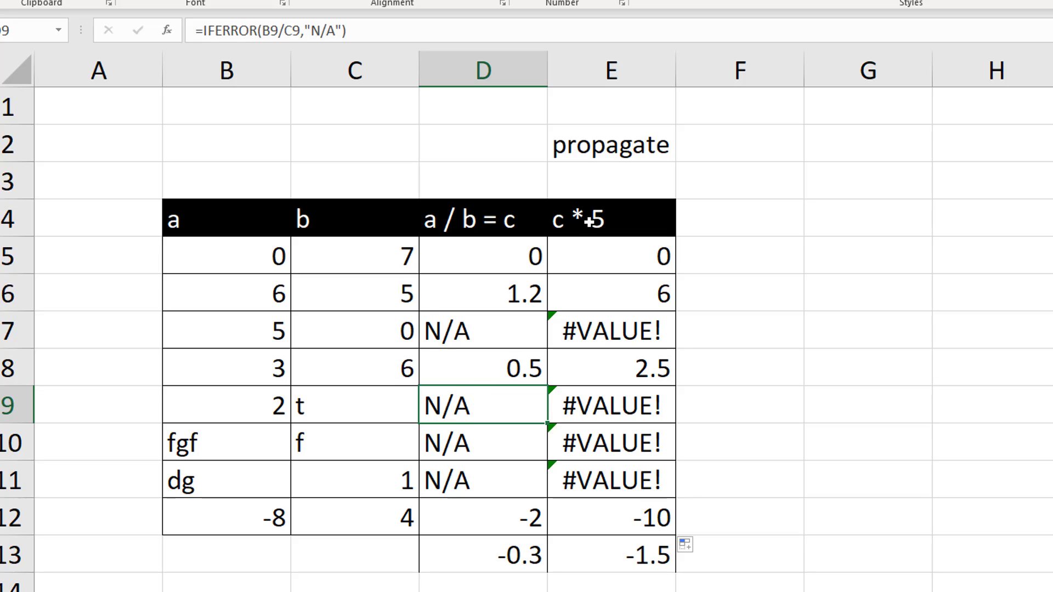
click(594, 331)
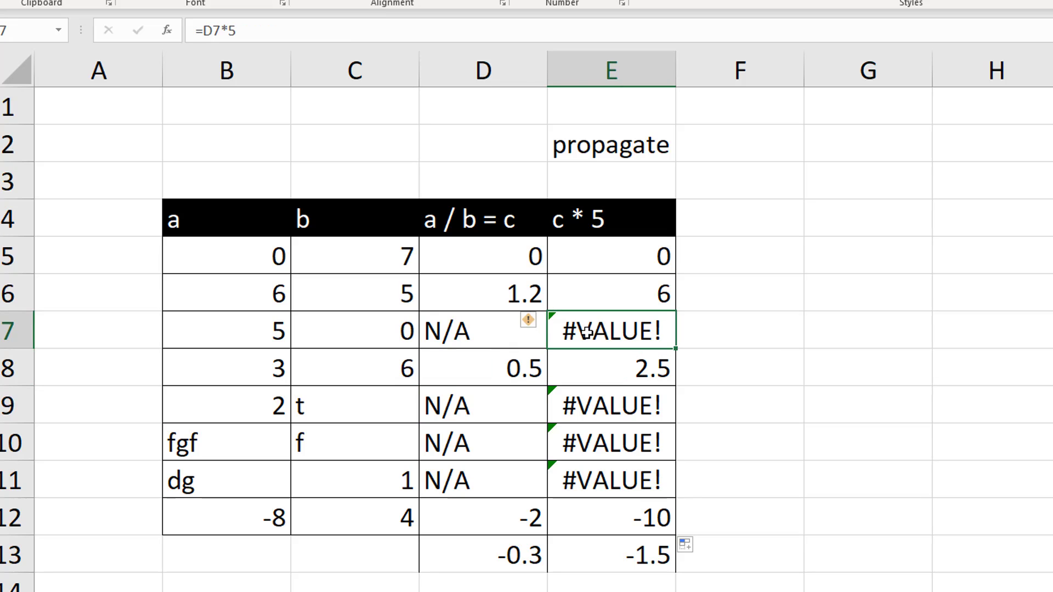
Wrap the formula in E5 in an error trap so it reads =IFERROR(D5*5,"N/A")
click(604, 245)
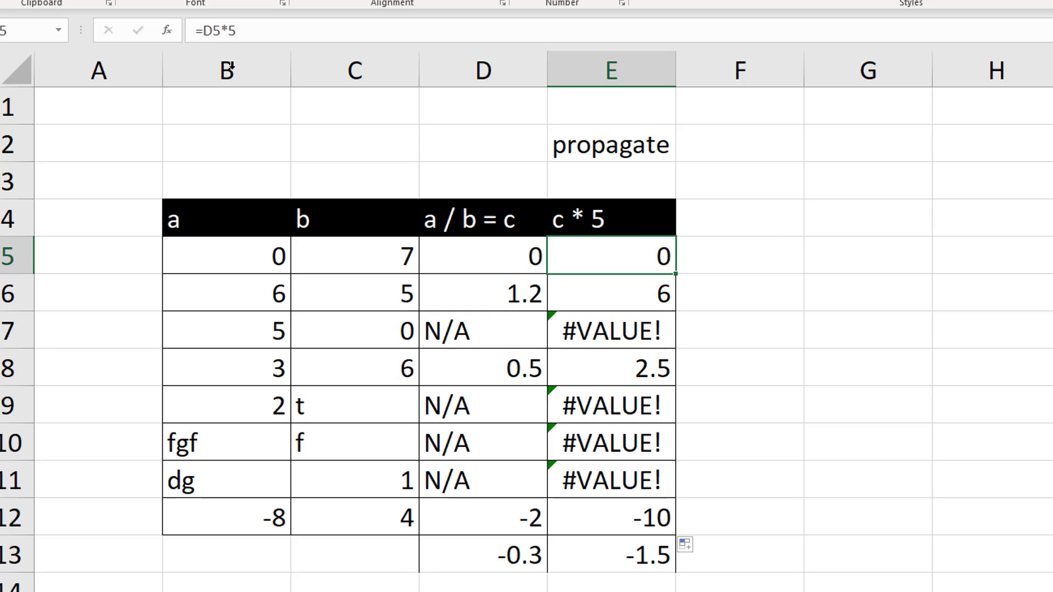
click(206, 33)
text(iferror()
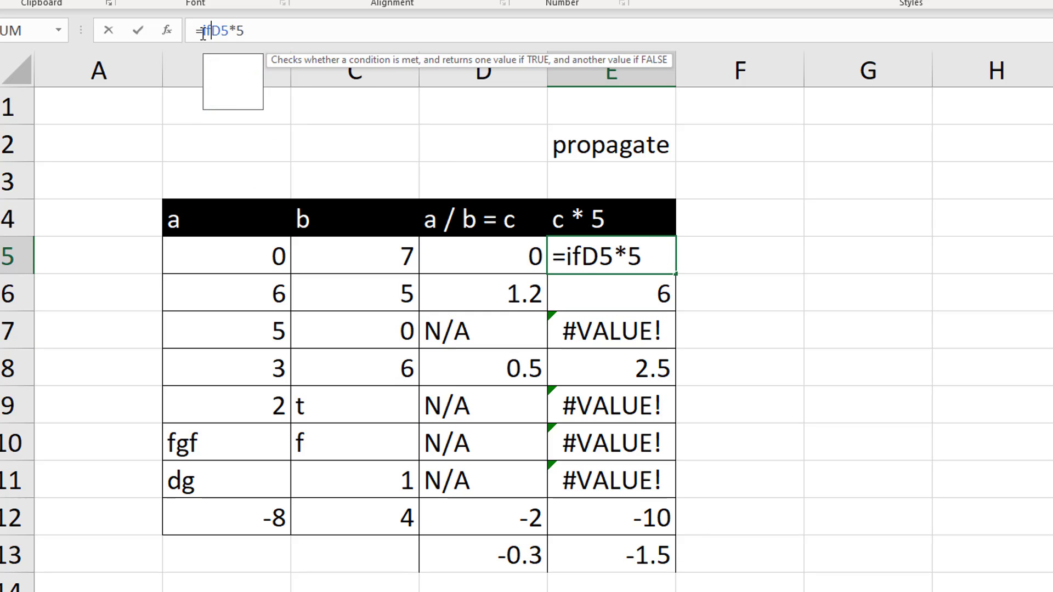
key(Right)
key(Right)
key(Right)
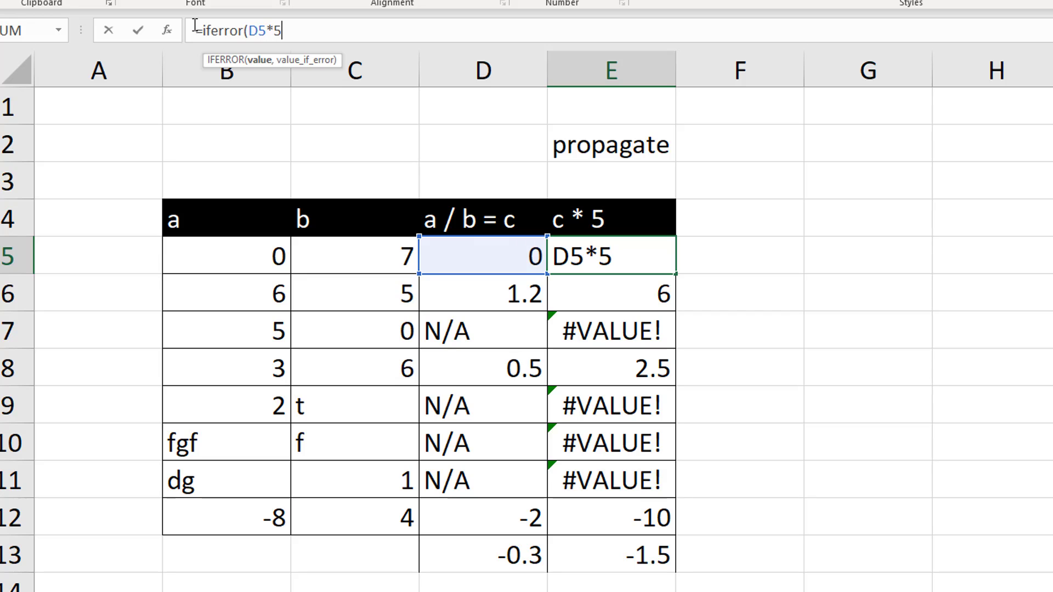
text(,)
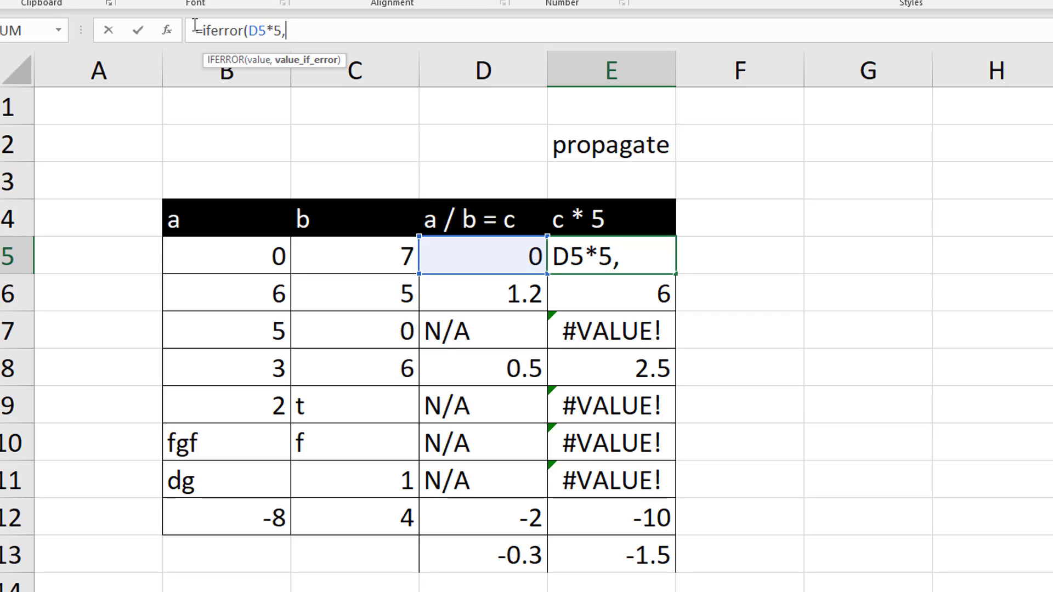
text("N/A")
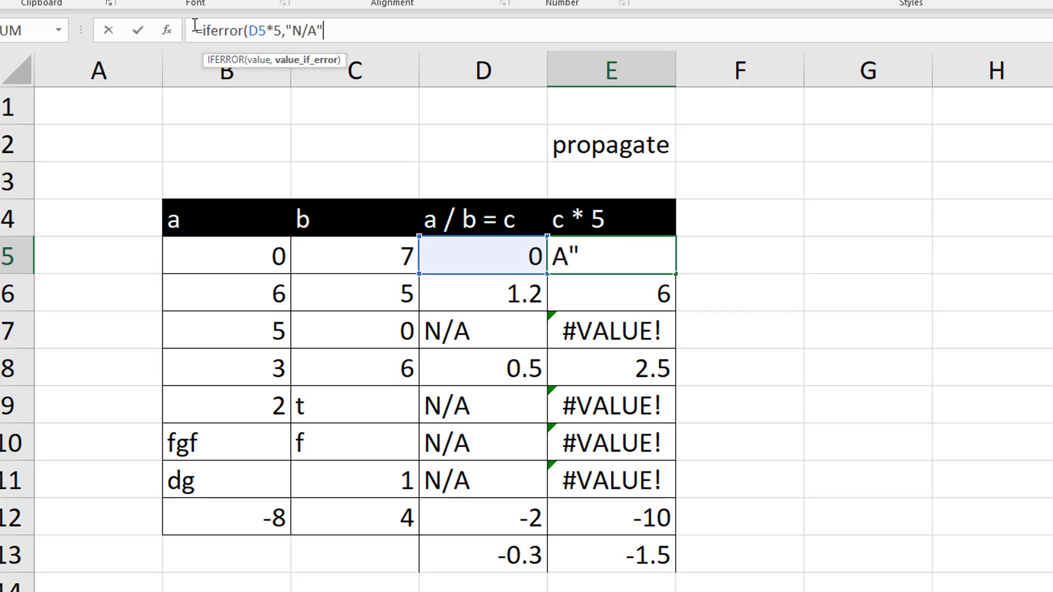
text())
key(Return)
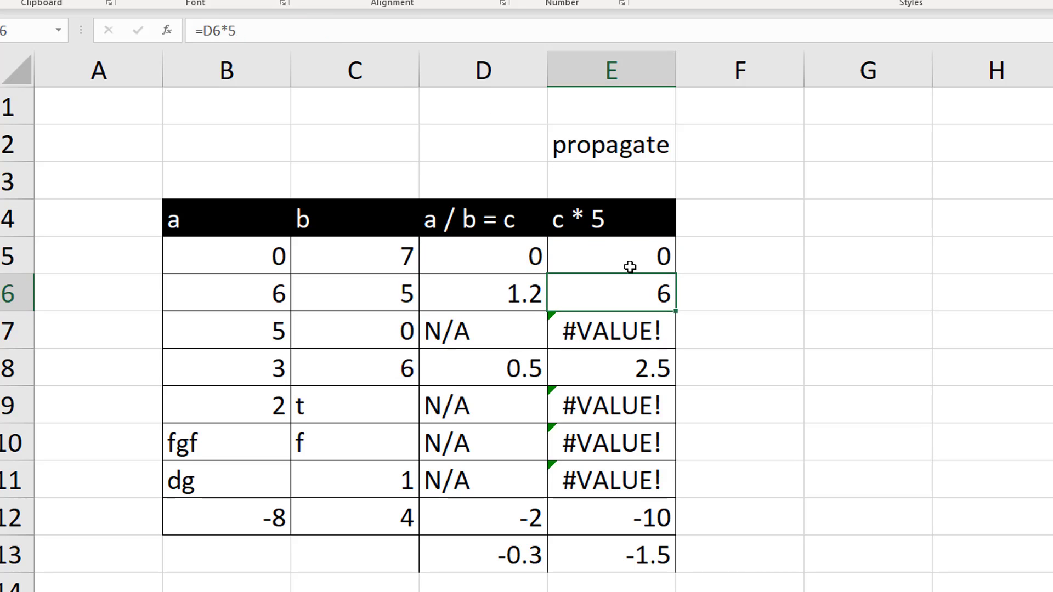
Fill the IFERROR formula from E5 down to E12 and check the totals in D13:E13
click(630, 267)
drag(675, 274, 672, 527)
drag(505, 571, 606, 556)
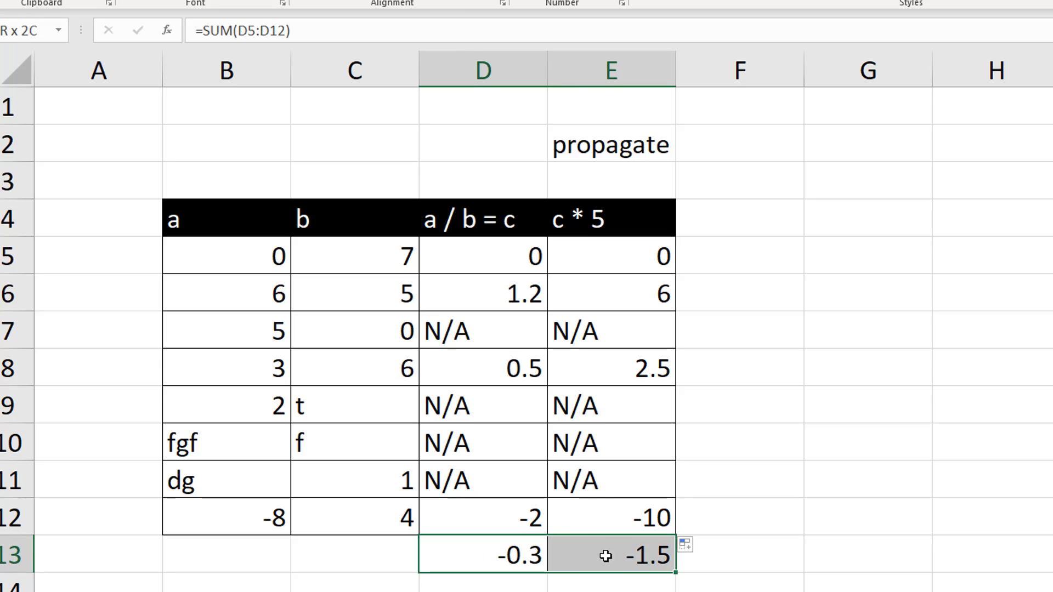
click(705, 496)
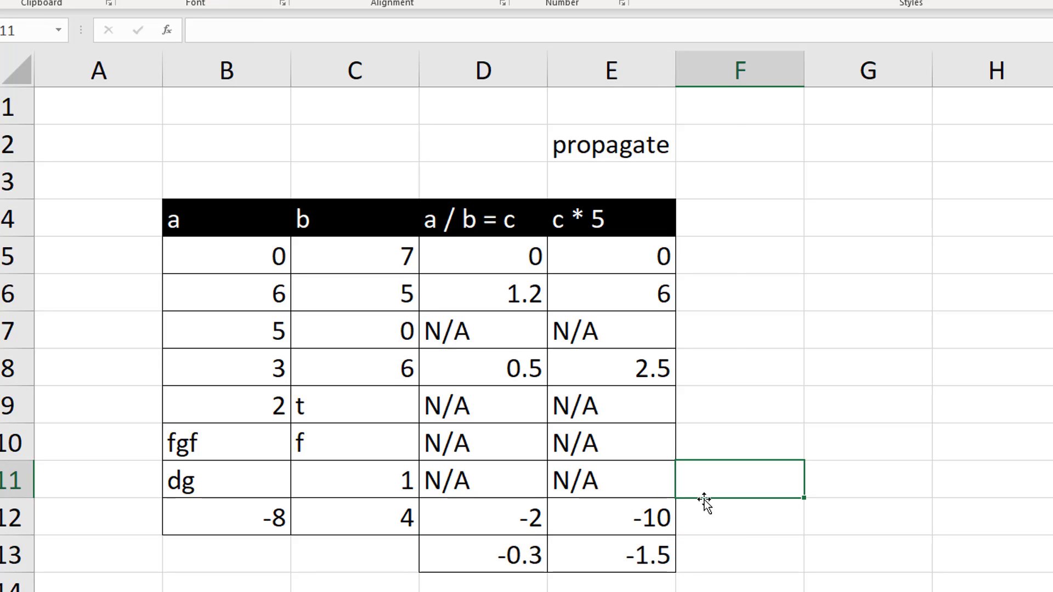
Examine the SUM formula in D13 against the trapped error cells D9:D11 and D7, and the propagate label in E2
click(459, 560)
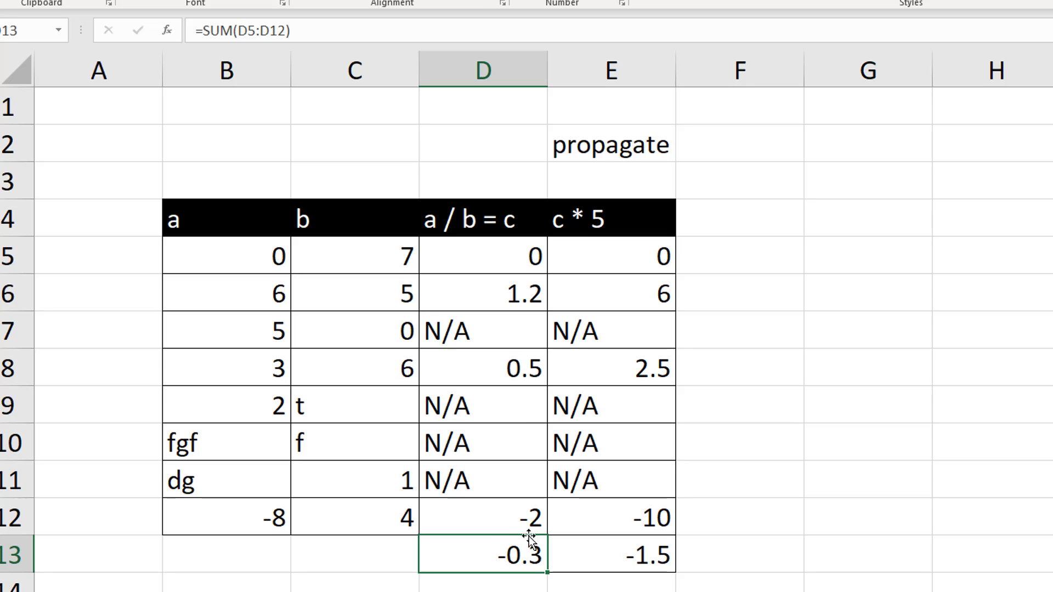
drag(487, 475, 480, 412)
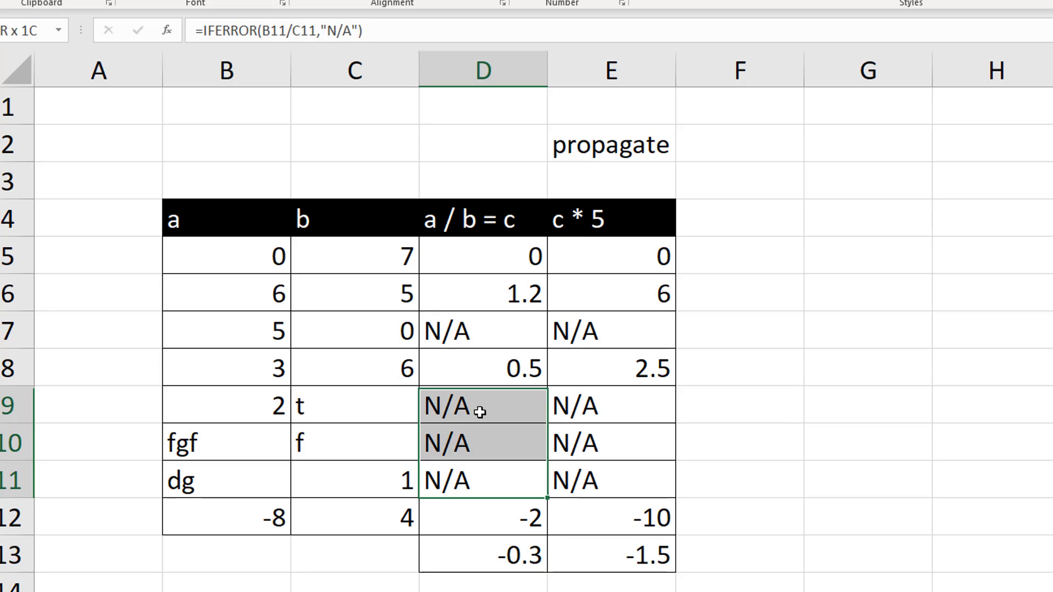
click(480, 334)
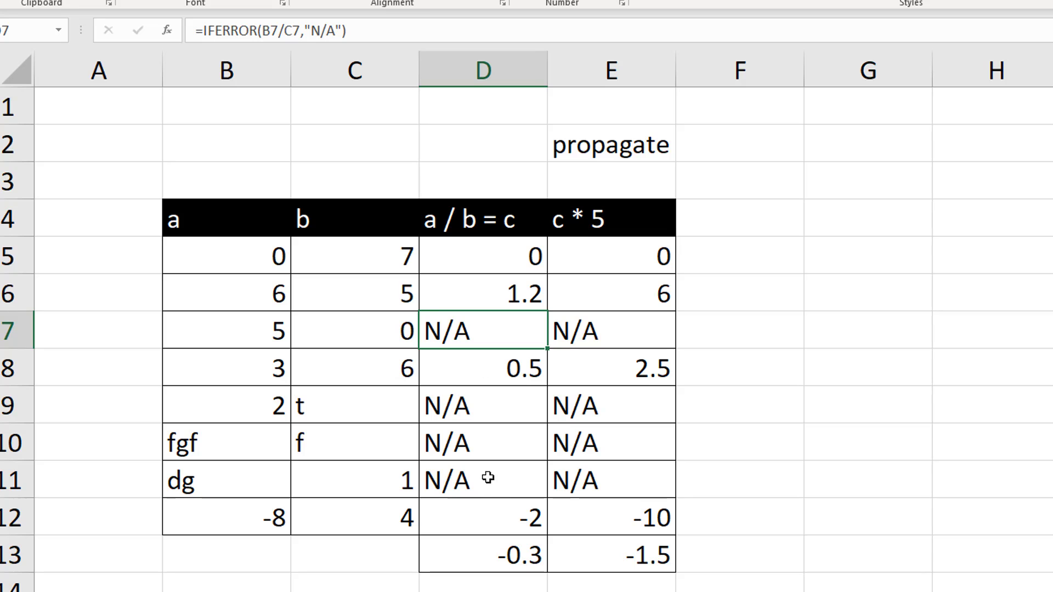
drag(495, 527, 492, 564)
click(492, 560)
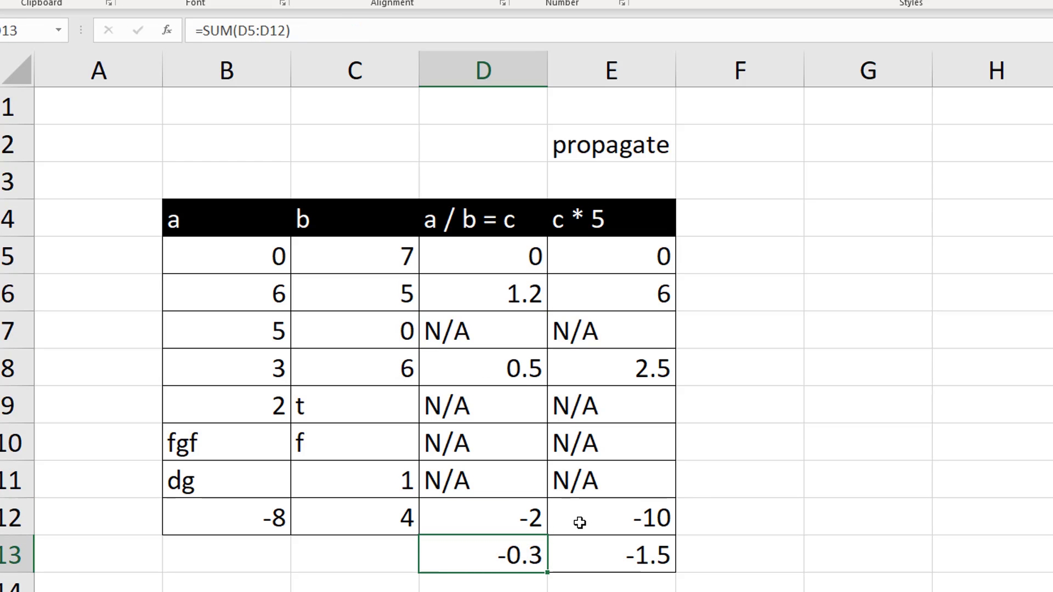
click(602, 144)
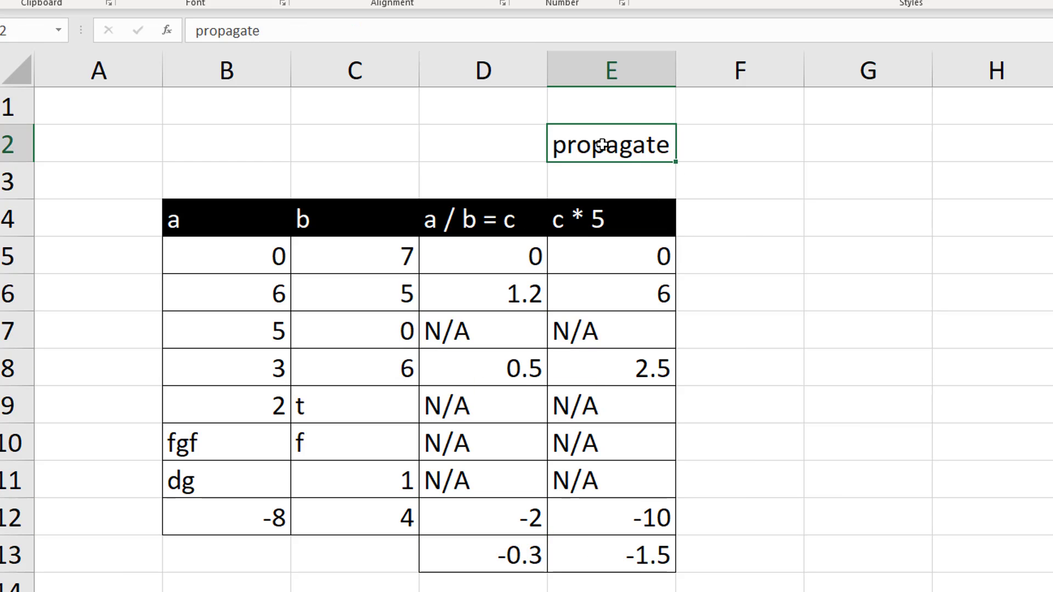